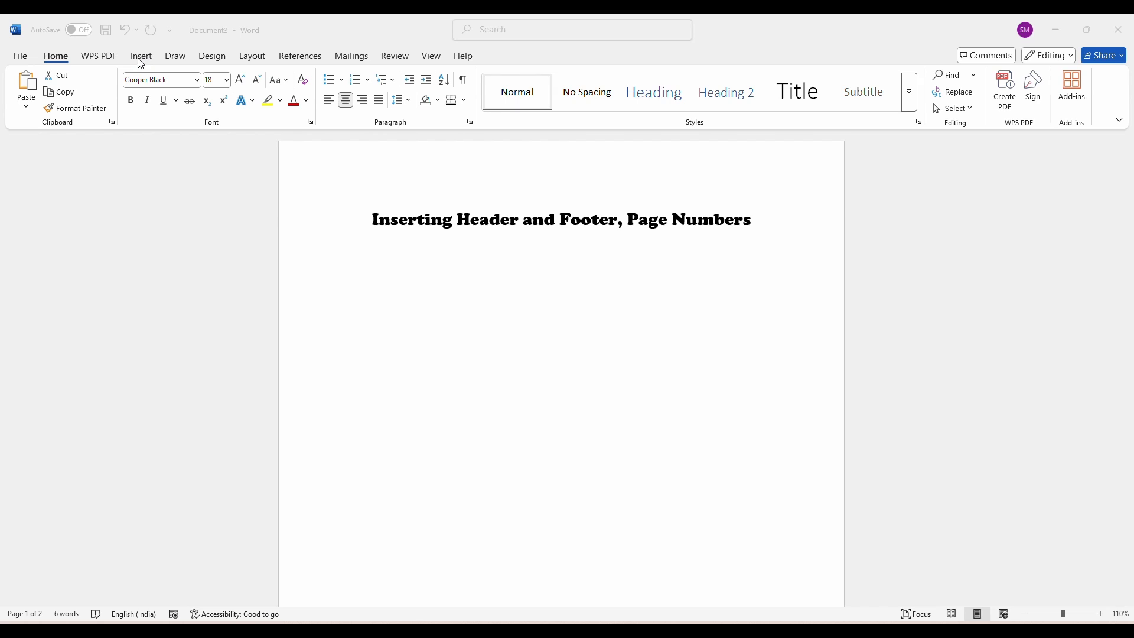
- Insert the built-in Facet (Even Page) header and remove it from the document again
{"action": "left_click", "coordinate": [141, 56]}
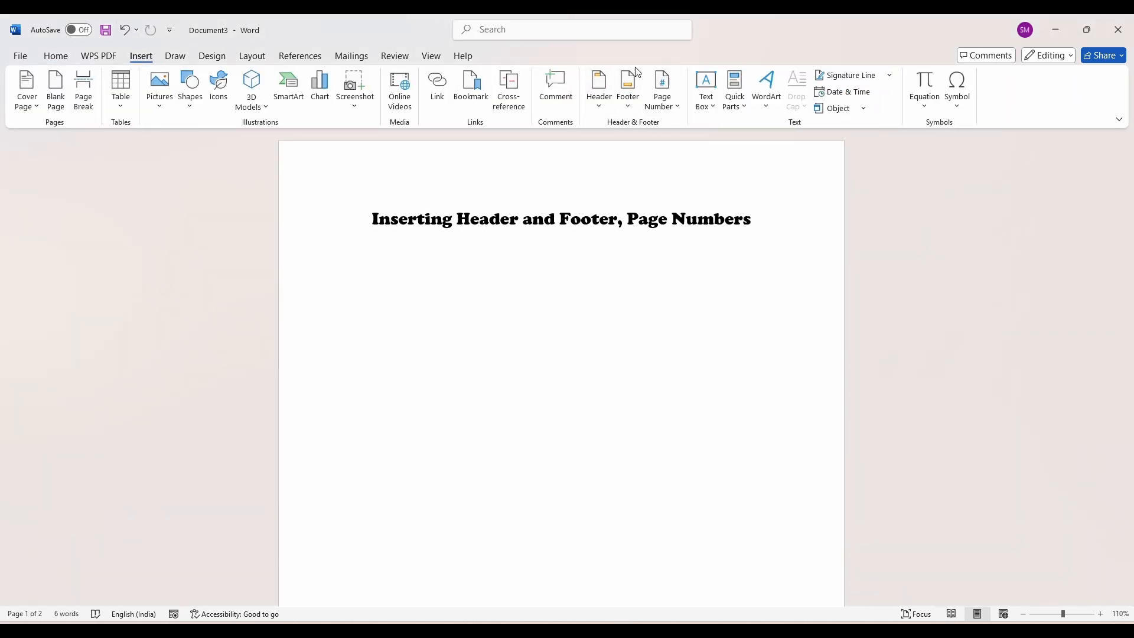
{"action": "left_click", "coordinate": [600, 109]}
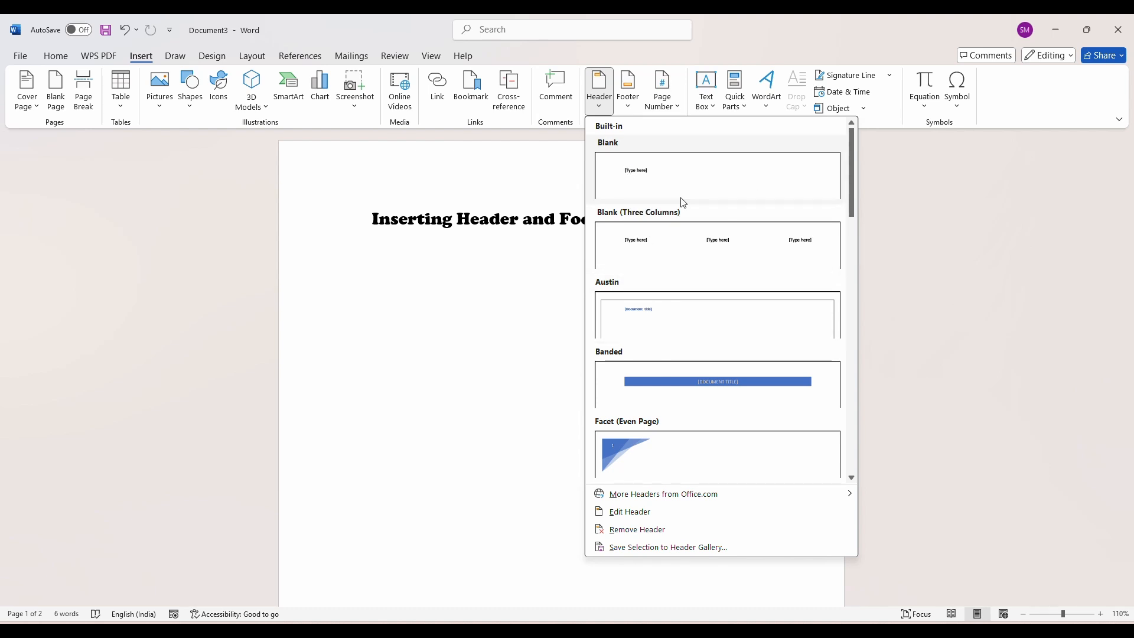
{"action": "scroll", "coordinate": [665, 237], "scroll_direction": "down", "scroll_amount": 3}
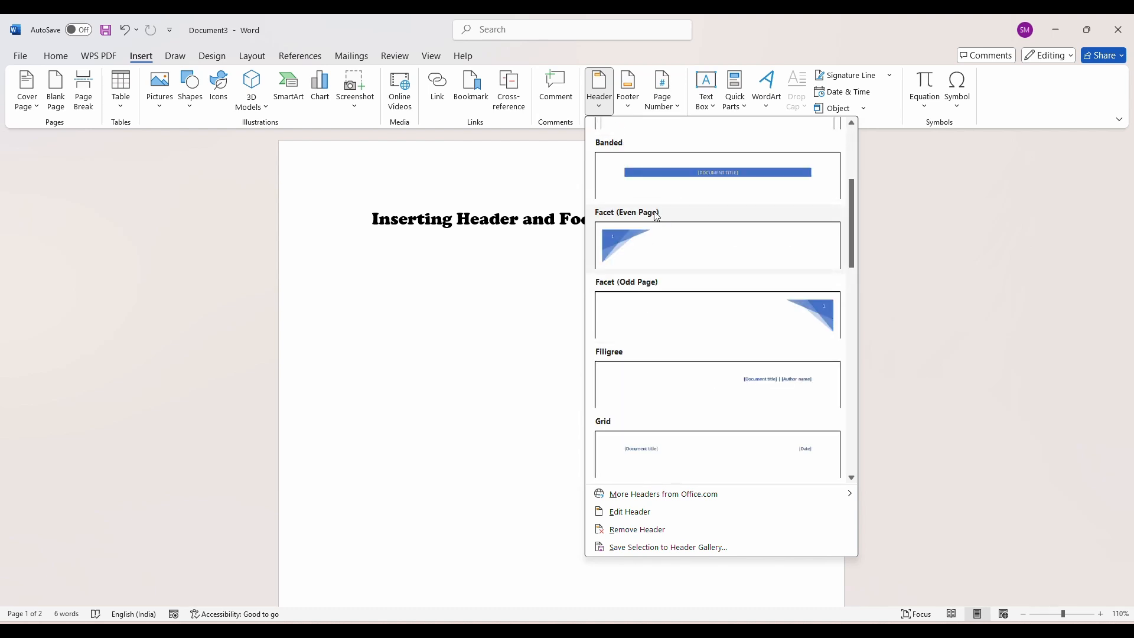
{"action": "left_click", "coordinate": [662, 248]}
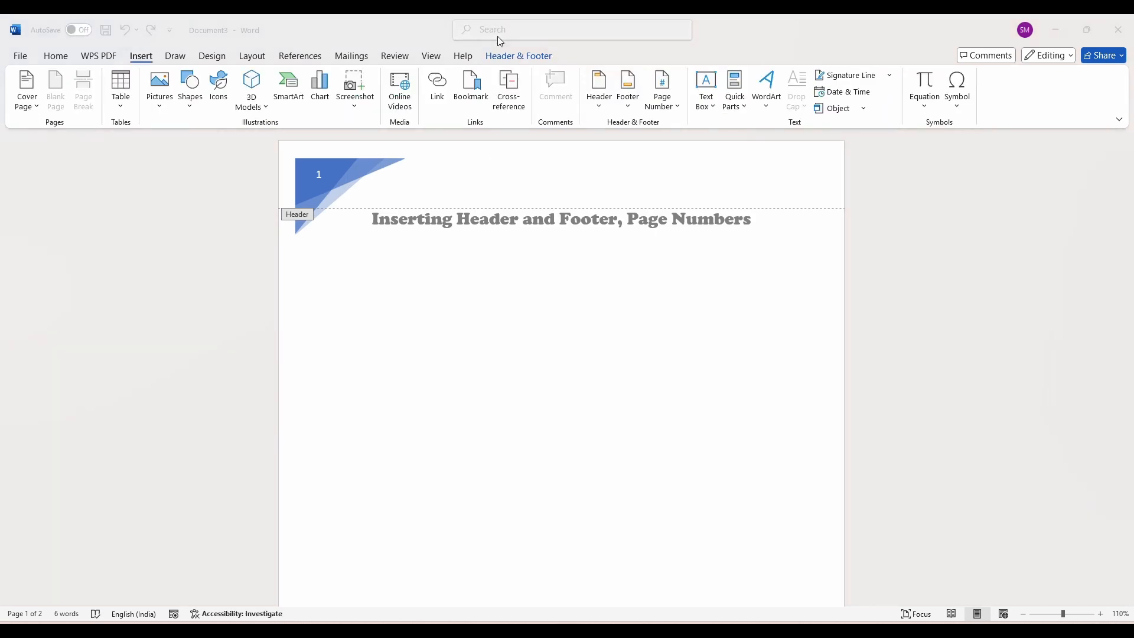
{"action": "left_click", "coordinate": [600, 110]}
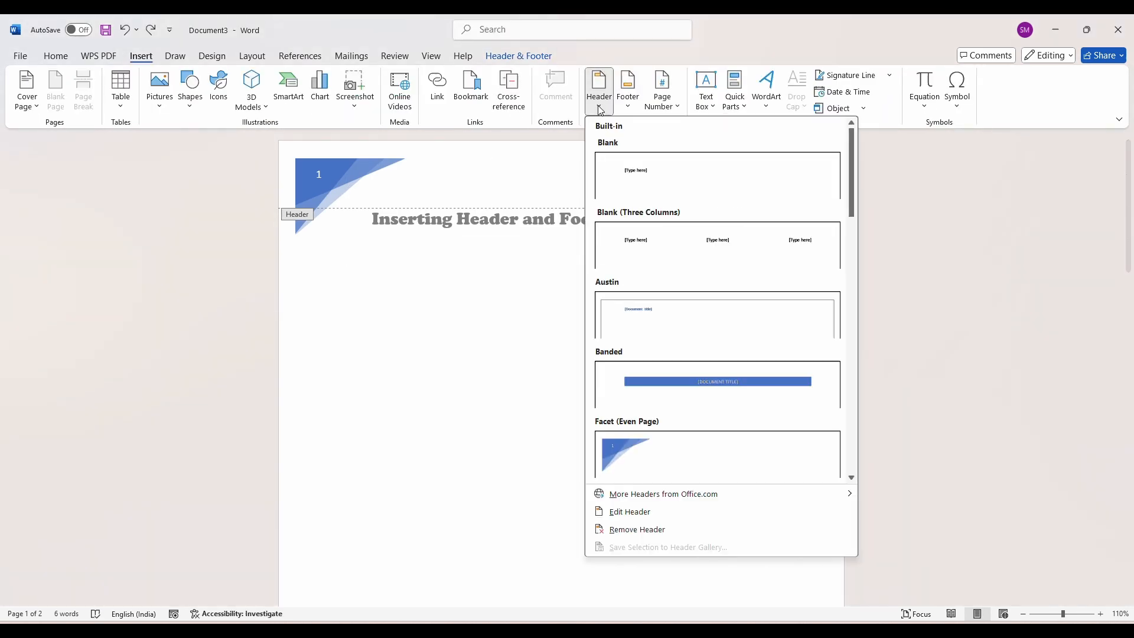
{"action": "left_click", "coordinate": [629, 529]}
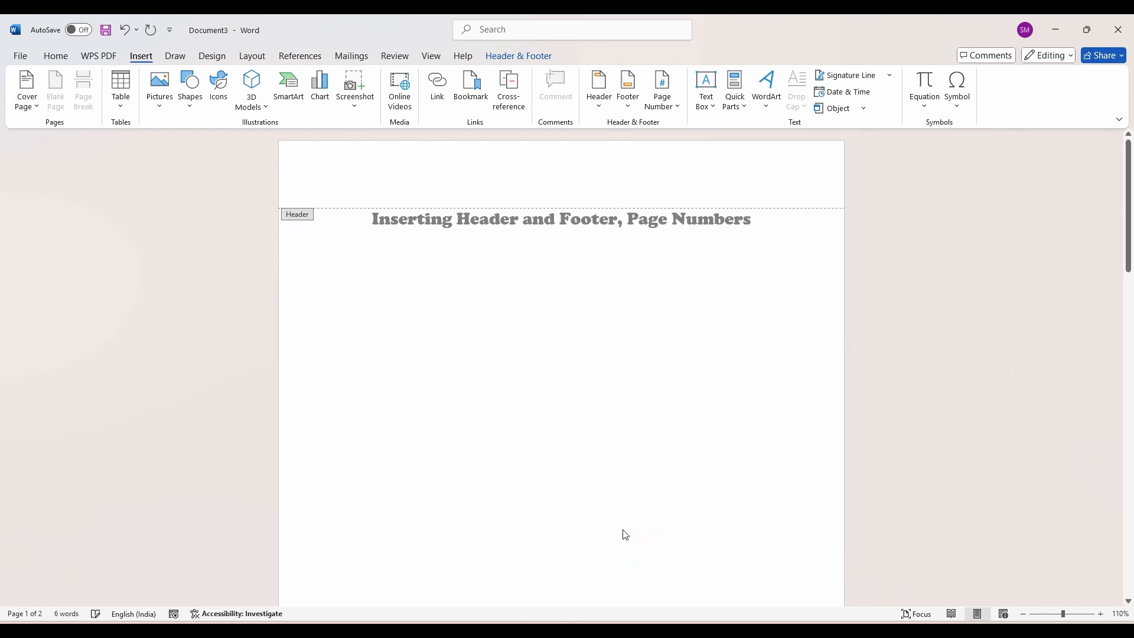
- Insert the built-in Blank header and replace it with the Motion (Even Page) header
{"action": "left_click", "coordinate": [600, 105]}
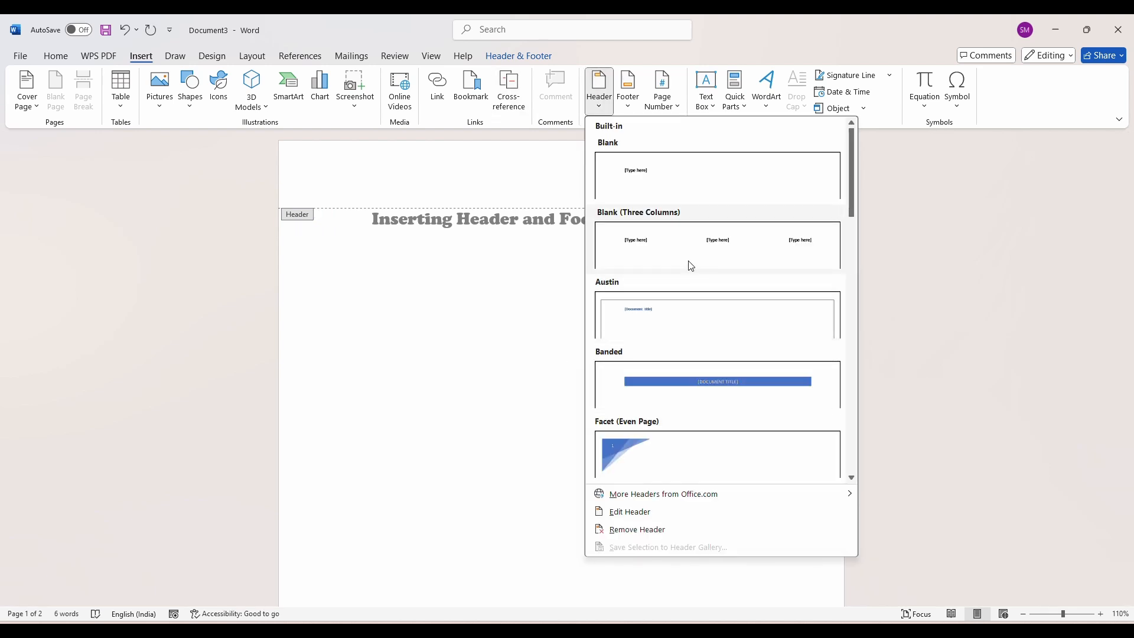
{"action": "left_click", "coordinate": [639, 171]}
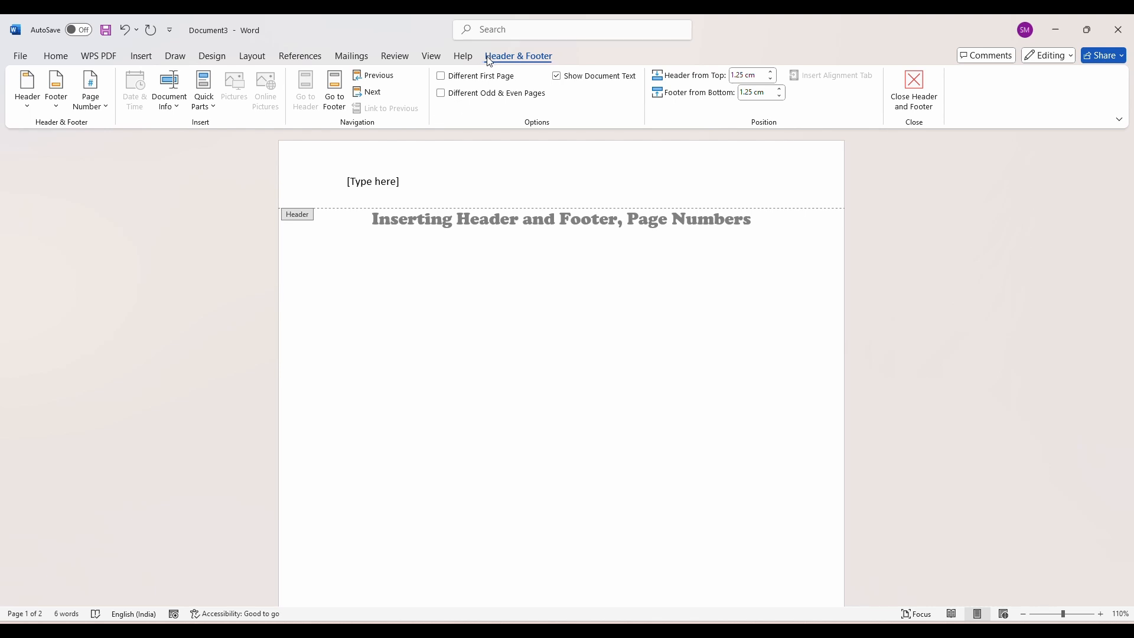
{"action": "left_click", "coordinate": [136, 59]}
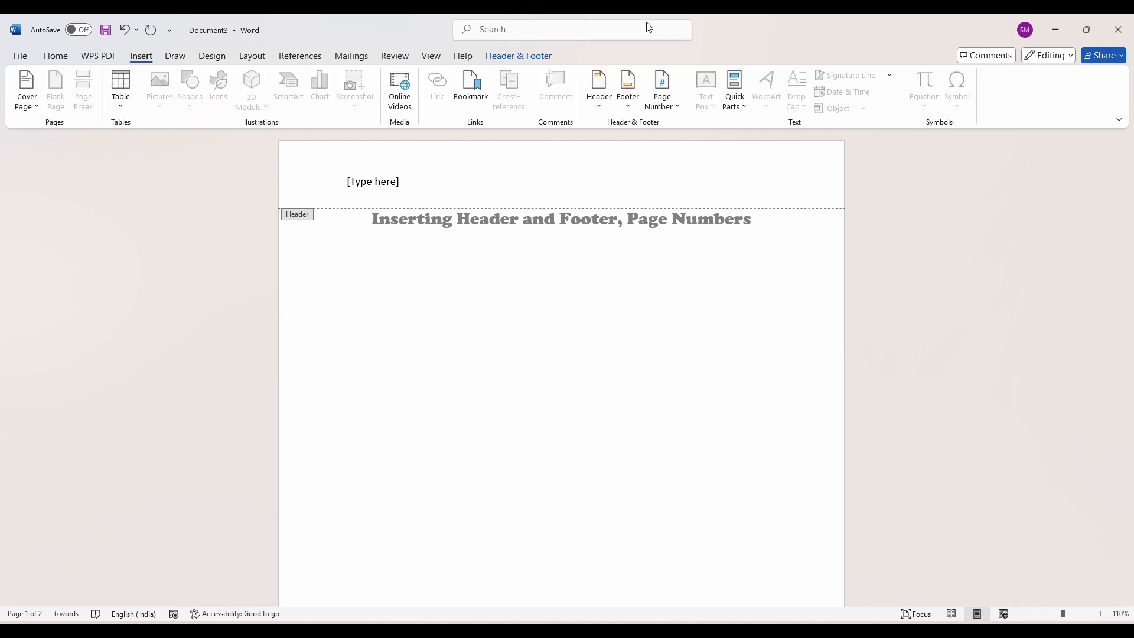
{"action": "left_click", "coordinate": [598, 97]}
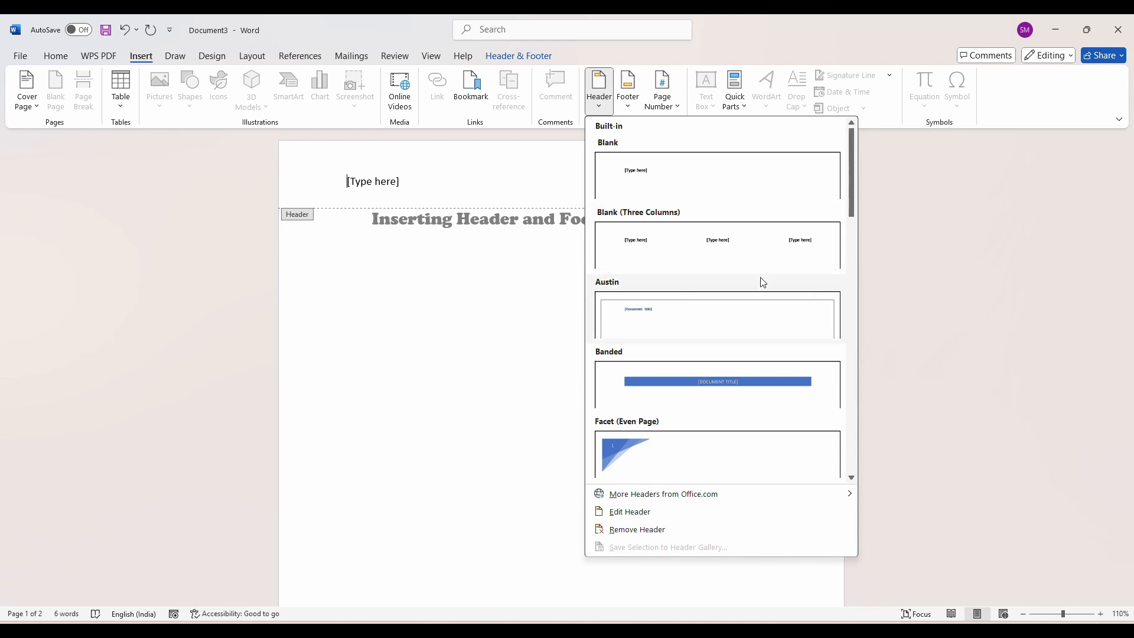
{"action": "scroll", "coordinate": [759, 284], "scroll_direction": "down", "scroll_amount": 3}
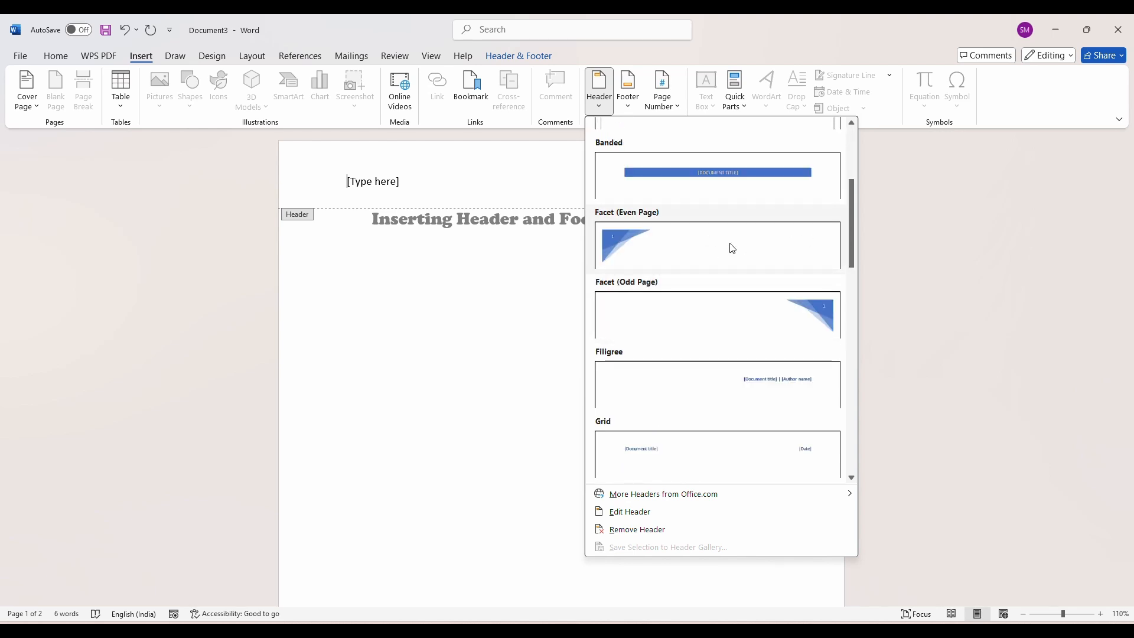
{"action": "scroll", "coordinate": [706, 329], "scroll_direction": "down", "scroll_amount": 6}
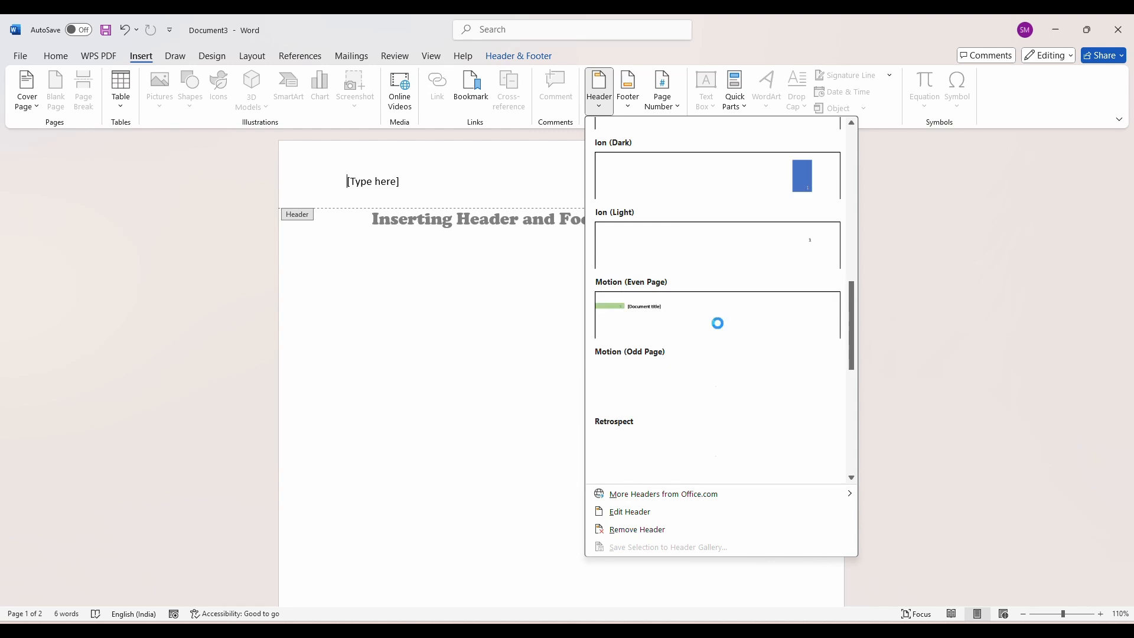
{"action": "left_click", "coordinate": [636, 324]}
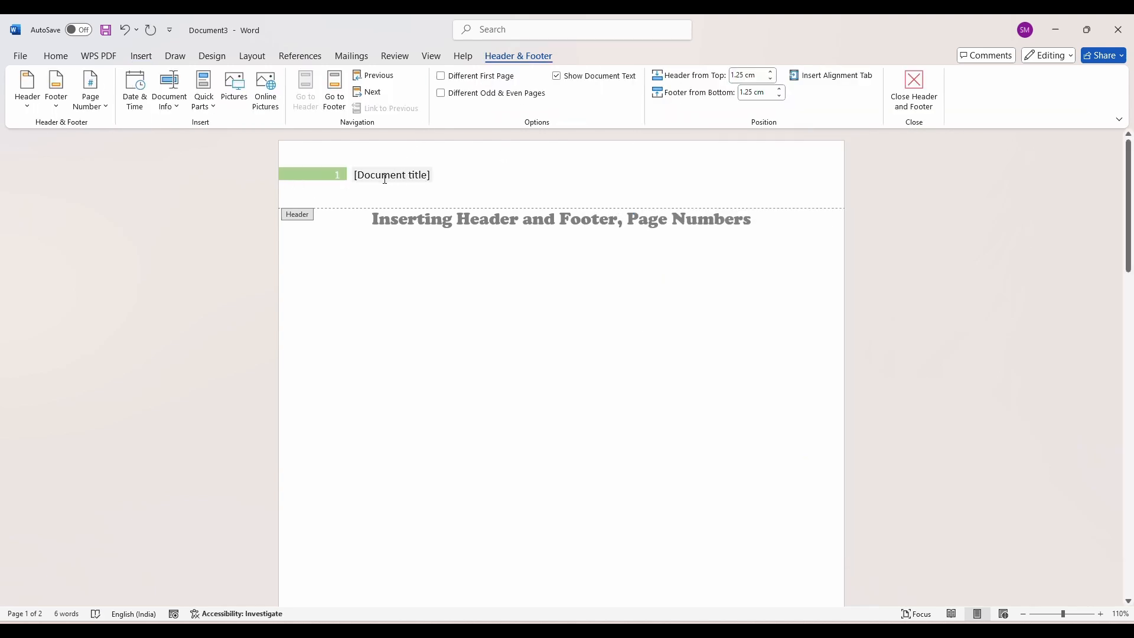
- Apply the built-in Blank (Three Columns) header to the document
{"action": "left_click", "coordinate": [141, 56]}
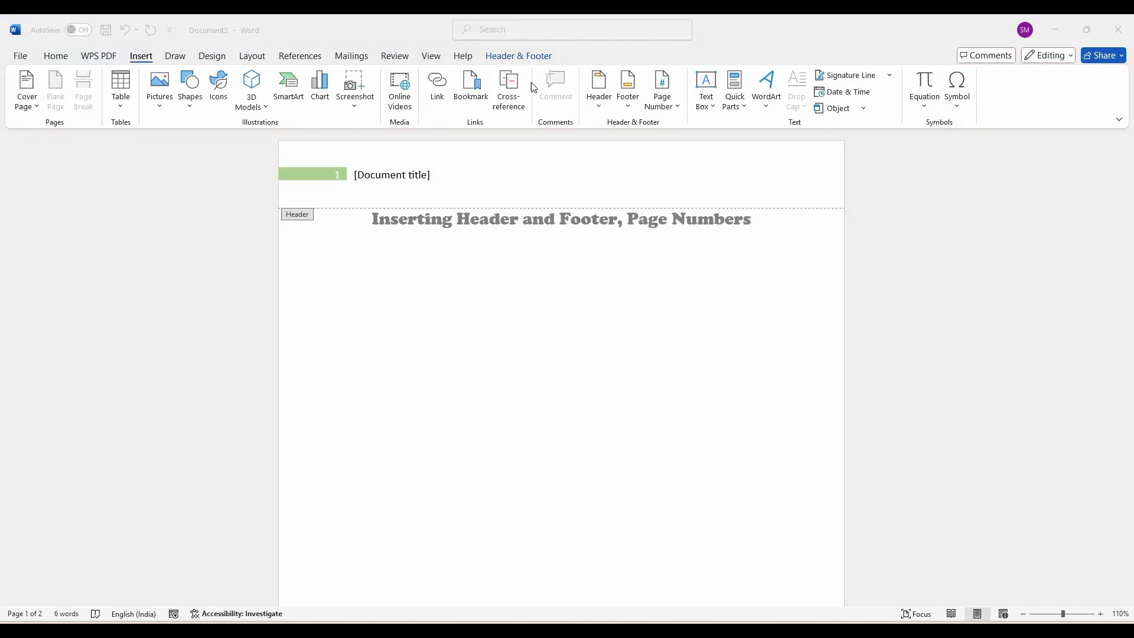
{"action": "left_click", "coordinate": [598, 111]}
{"action": "left_click", "coordinate": [632, 255]}
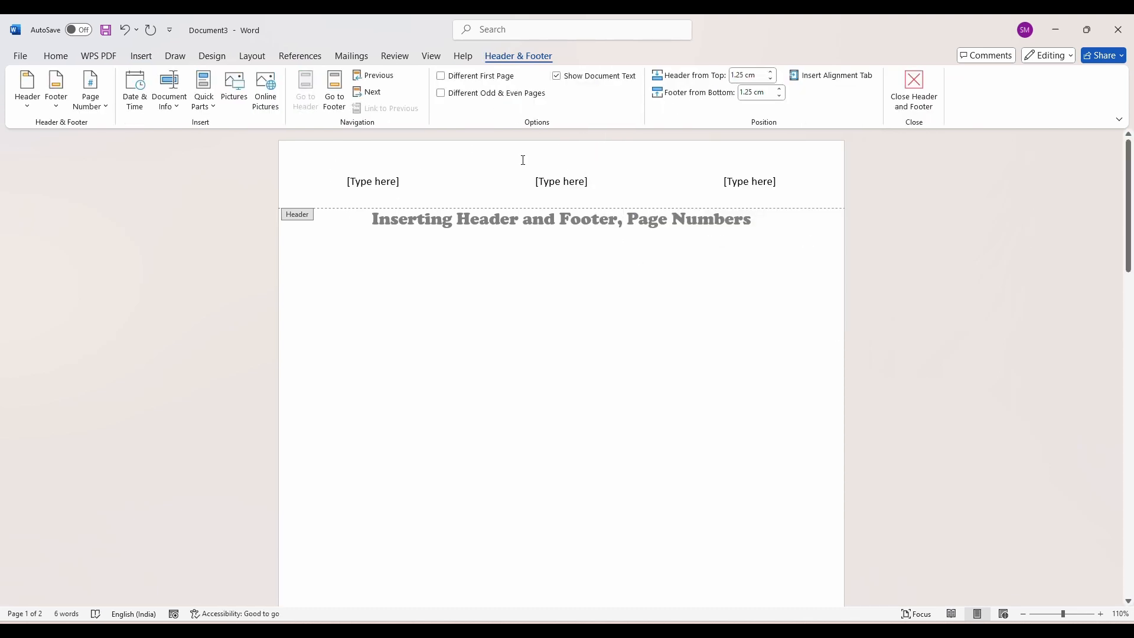
- Delete the middle text placeholder of the three-column header
{"action": "left_click", "coordinate": [567, 184]}
{"action": "scroll", "coordinate": [583, 311], "scroll_direction": "down", "scroll_amount": 7}
{"action": "scroll", "coordinate": [585, 312], "scroll_direction": "up", "scroll_amount": 6}
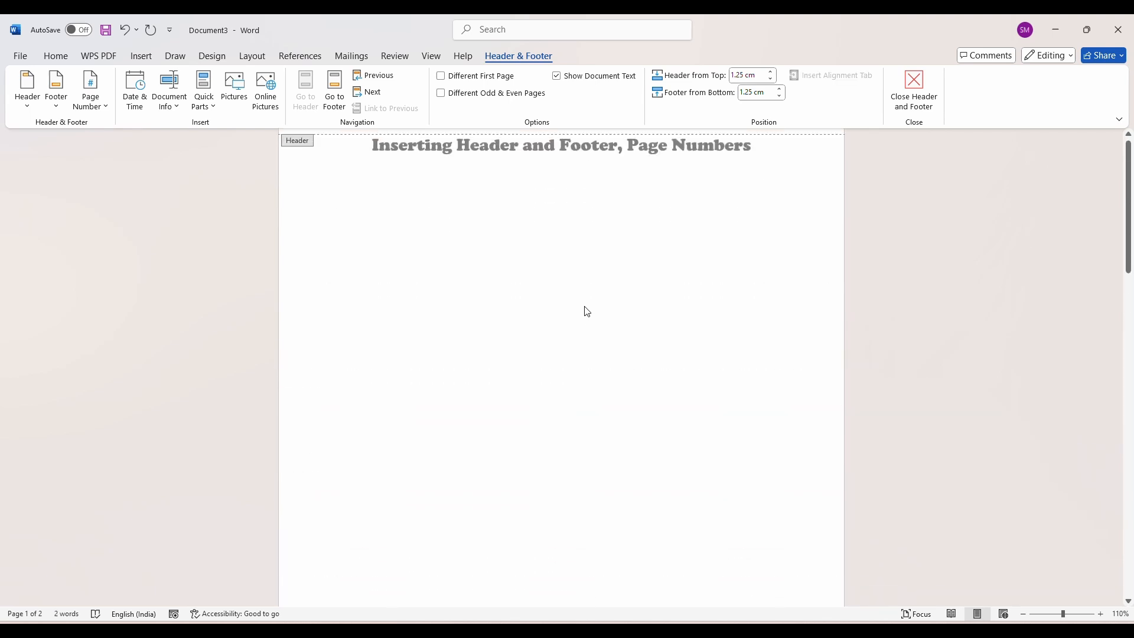
{"action": "scroll", "coordinate": [585, 311], "scroll_direction": "up", "scroll_amount": 2}
{"action": "key", "text": "Delete"}
- Fill the header's left placeholder with "Basics of C" and its right placeholder with "Chapter 1"
{"action": "scroll", "coordinate": [590, 286], "scroll_direction": "down", "scroll_amount": 4}
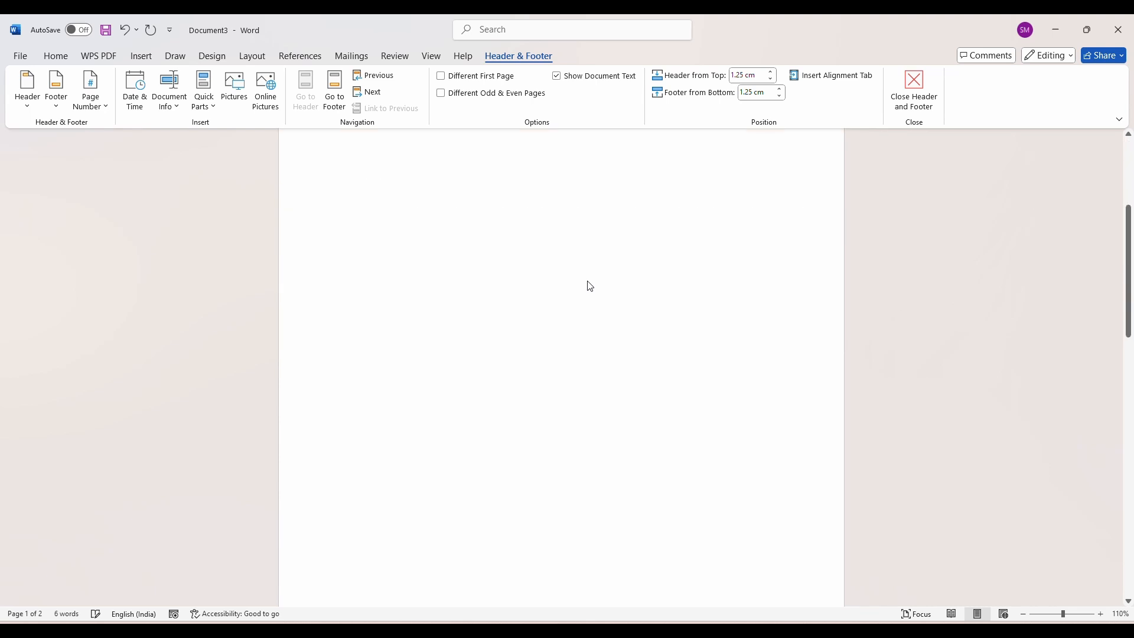
{"action": "scroll", "coordinate": [590, 286], "scroll_direction": "down", "scroll_amount": 5}
{"action": "scroll", "coordinate": [593, 428], "scroll_direction": "up", "scroll_amount": 6}
{"action": "scroll", "coordinate": [588, 435], "scroll_direction": "up", "scroll_amount": 3}
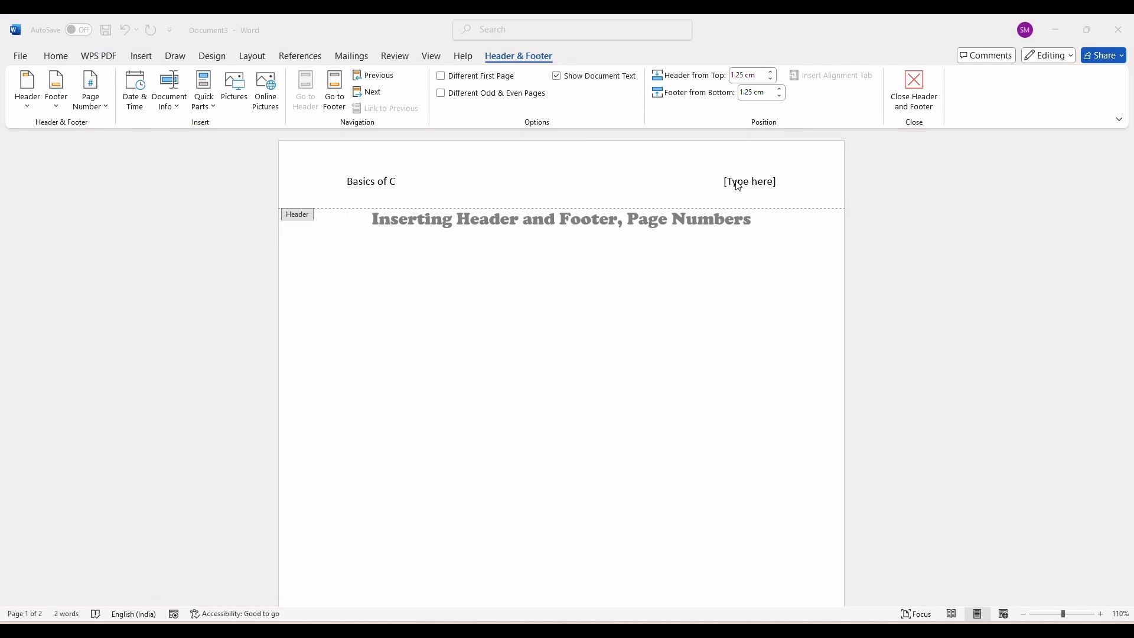
{"action": "key", "text": "BackSpace"}
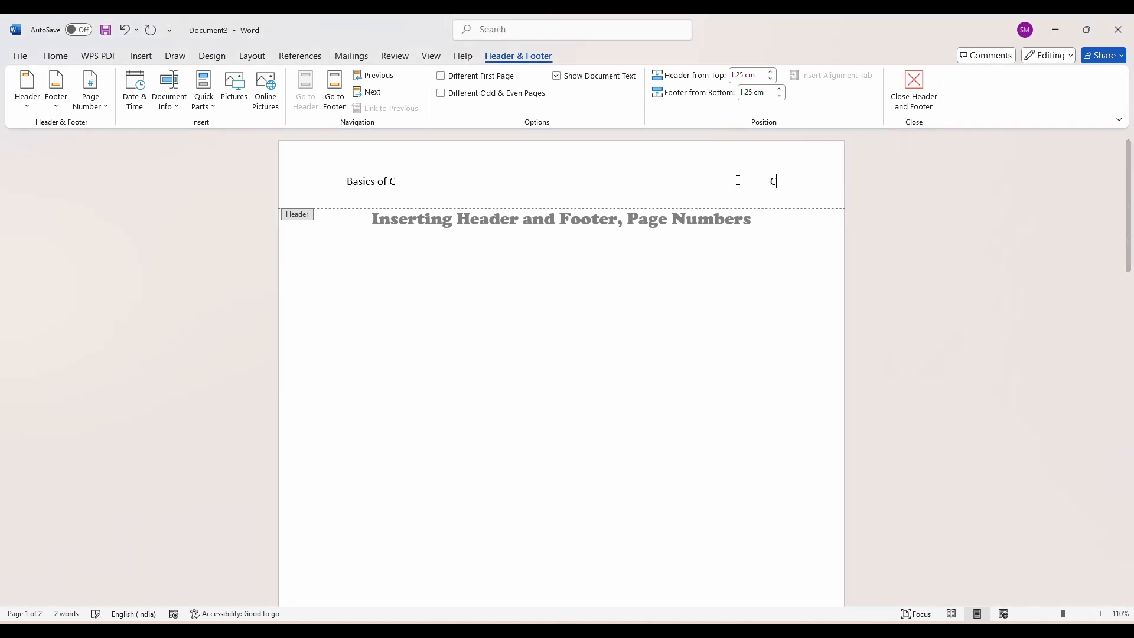
{"action": "type", "text": "Chapter 1"}
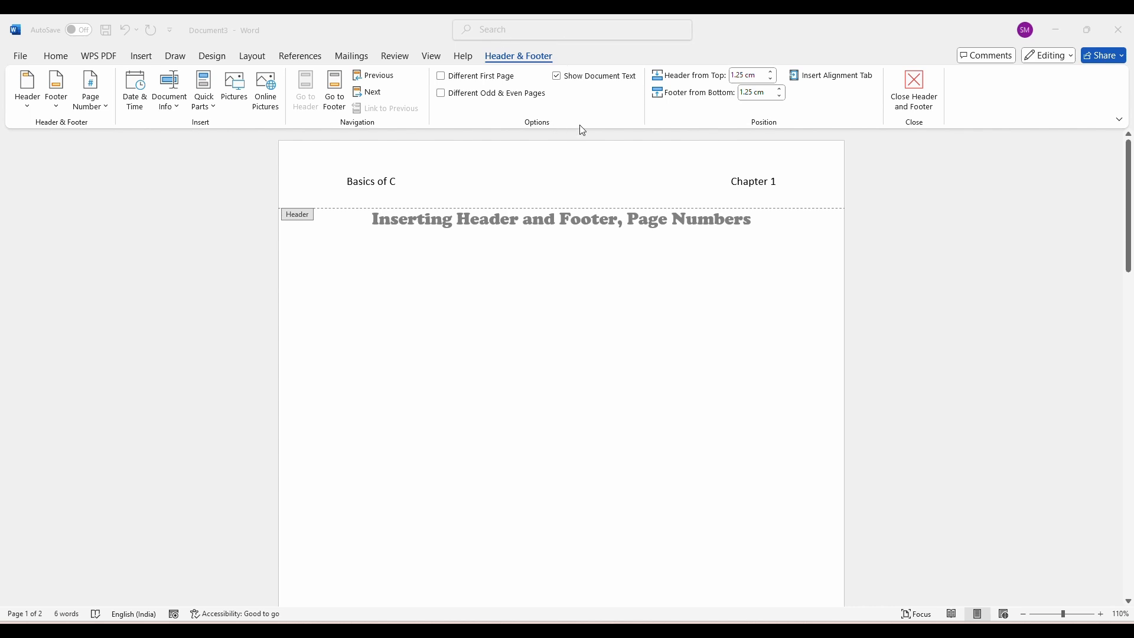
- Compare the header text on the first and second pages of the document
{"action": "scroll", "coordinate": [679, 266], "scroll_direction": "down", "scroll_amount": 5}
{"action": "scroll", "coordinate": [377, 534], "scroll_direction": "down", "scroll_amount": 5}
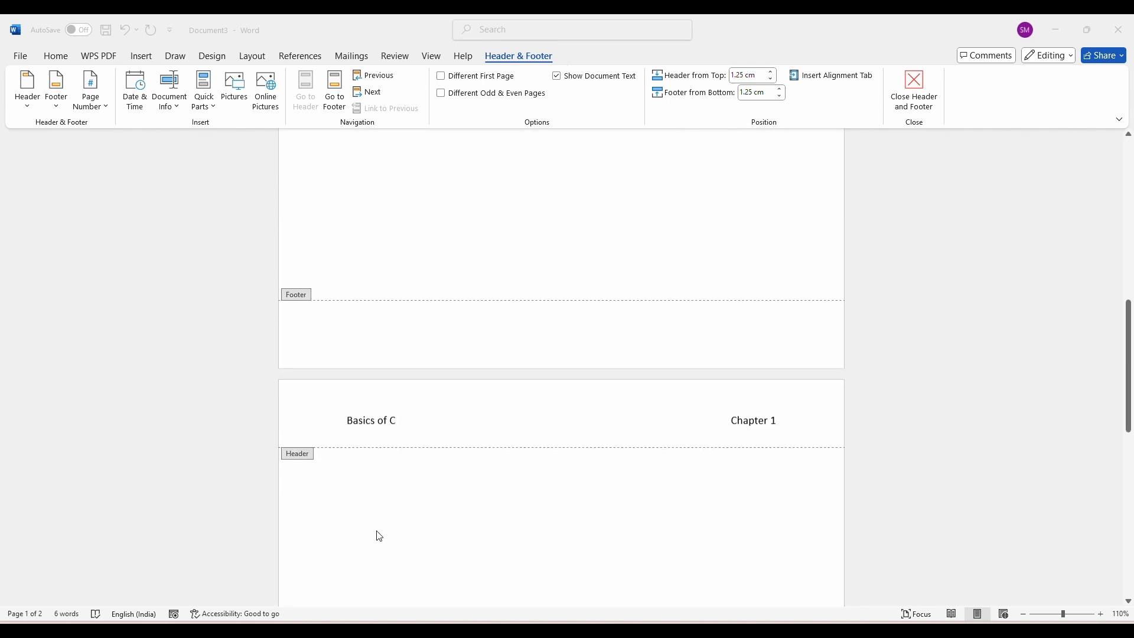
{"action": "scroll", "coordinate": [537, 413], "scroll_direction": "up", "scroll_amount": 5}
{"action": "scroll", "coordinate": [532, 402], "scroll_direction": "up", "scroll_amount": 8}
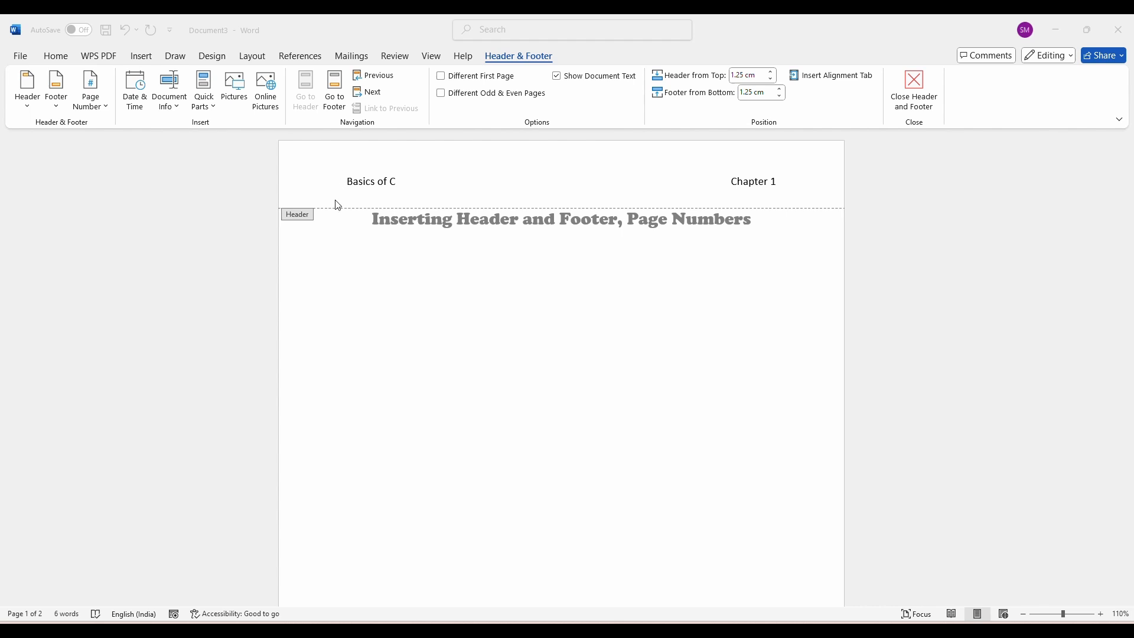
{"action": "scroll", "coordinate": [427, 278], "scroll_direction": "down", "scroll_amount": 3}
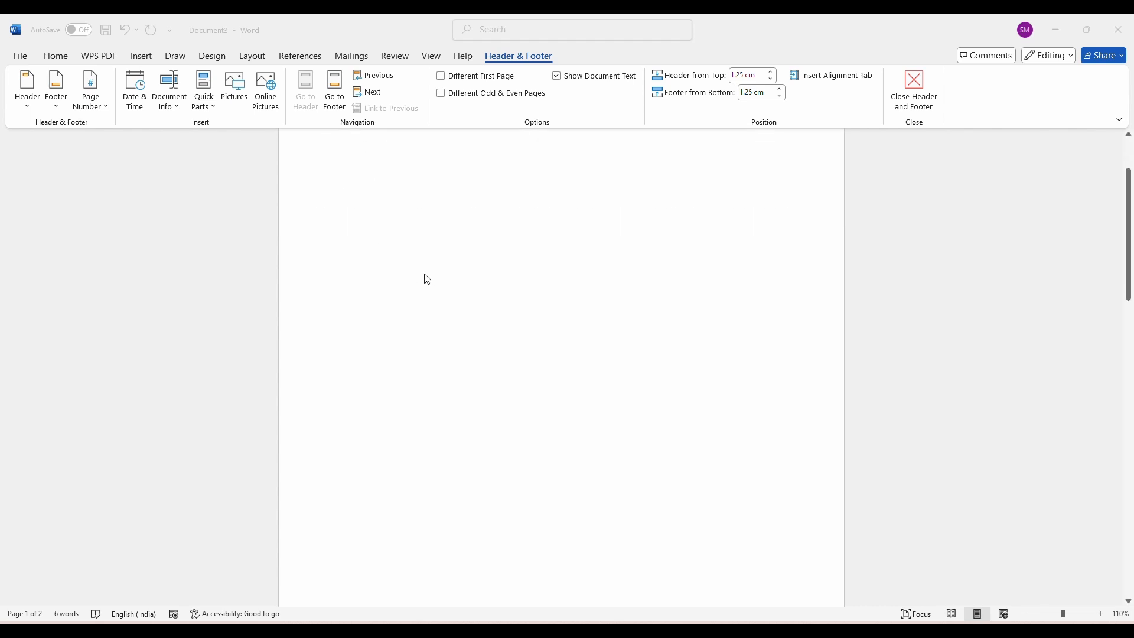
{"action": "scroll", "coordinate": [423, 277], "scroll_direction": "up", "scroll_amount": 3}
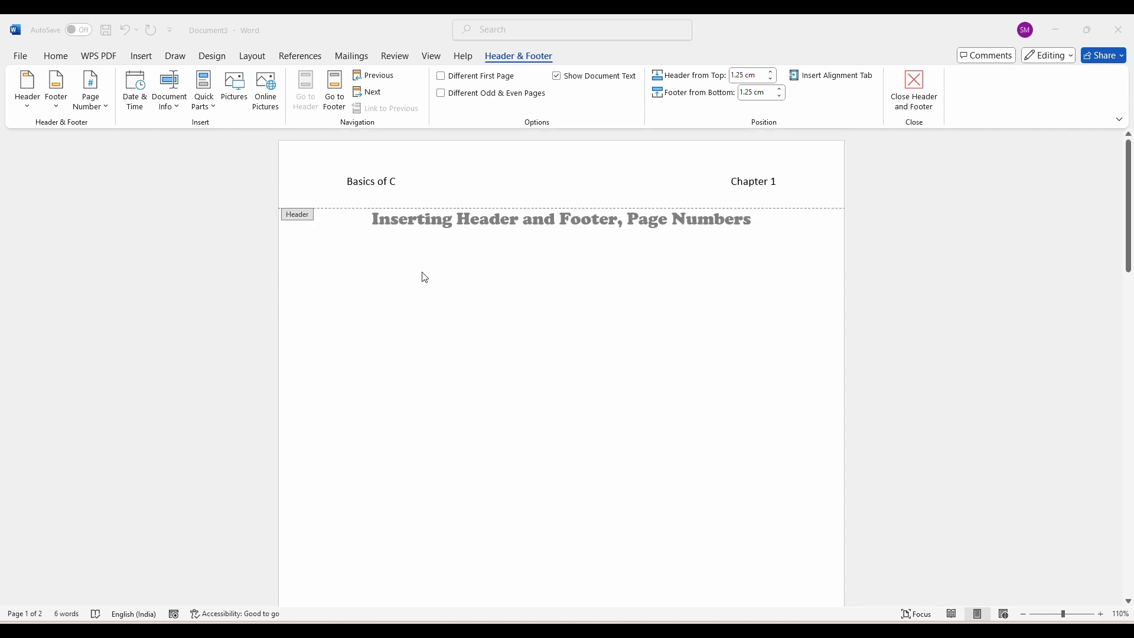
{"action": "left_click", "coordinate": [757, 185], "text": "shift"}
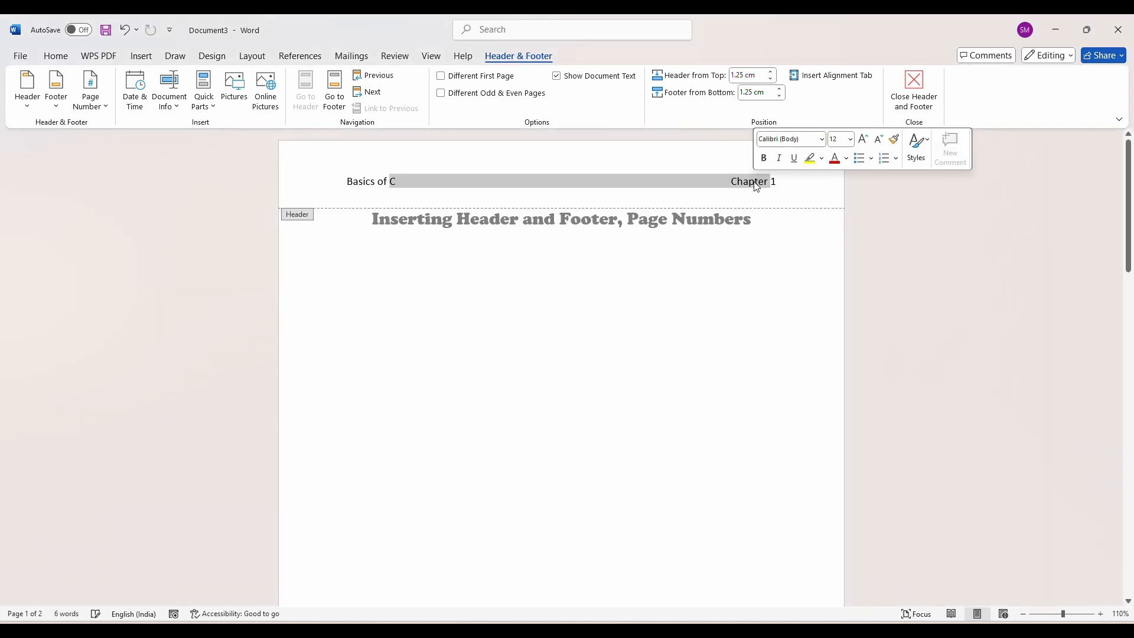
{"action": "left_click", "coordinate": [756, 183]}
{"action": "scroll", "coordinate": [732, 246], "scroll_direction": "down", "scroll_amount": 10}
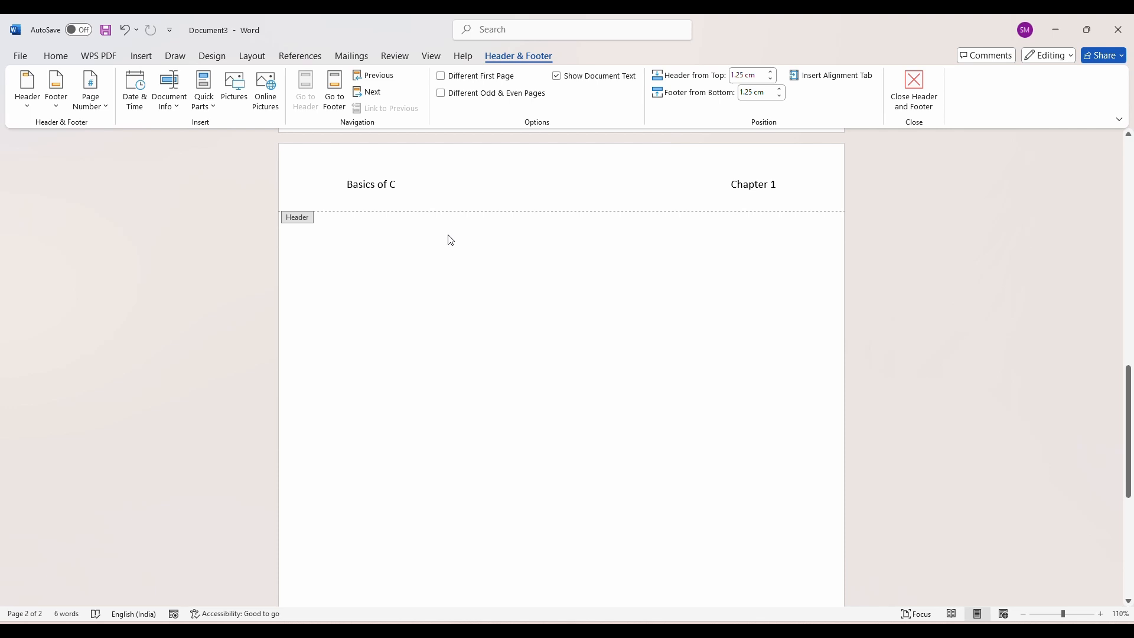
{"action": "scroll", "coordinate": [617, 291], "scroll_direction": "up", "scroll_amount": 10}
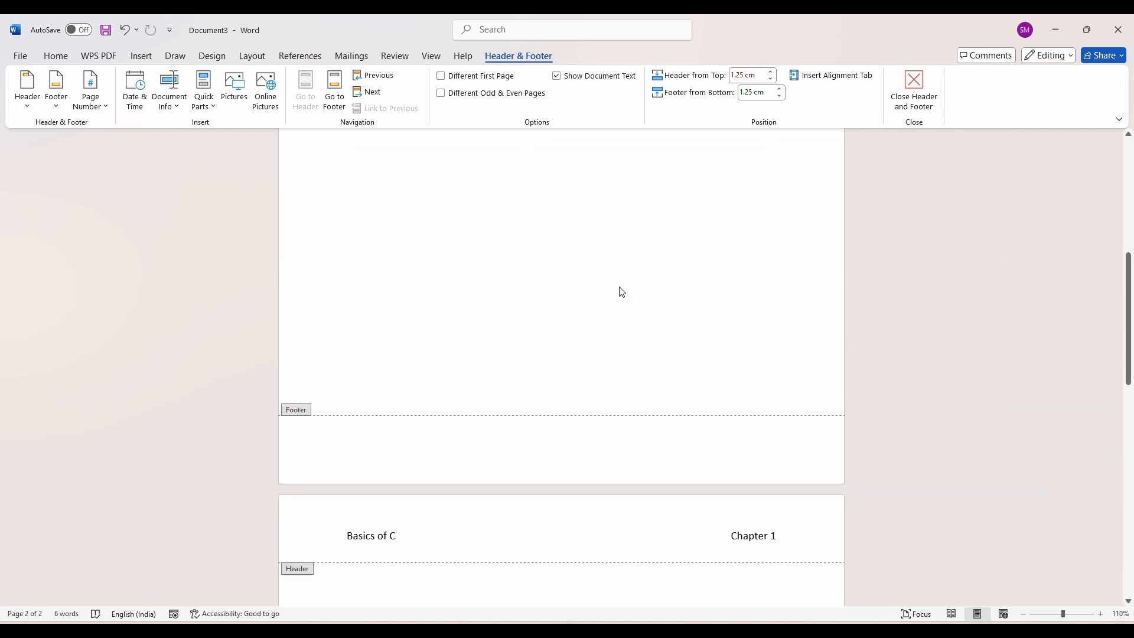
{"action": "scroll", "coordinate": [577, 291], "scroll_direction": "up", "scroll_amount": 1}
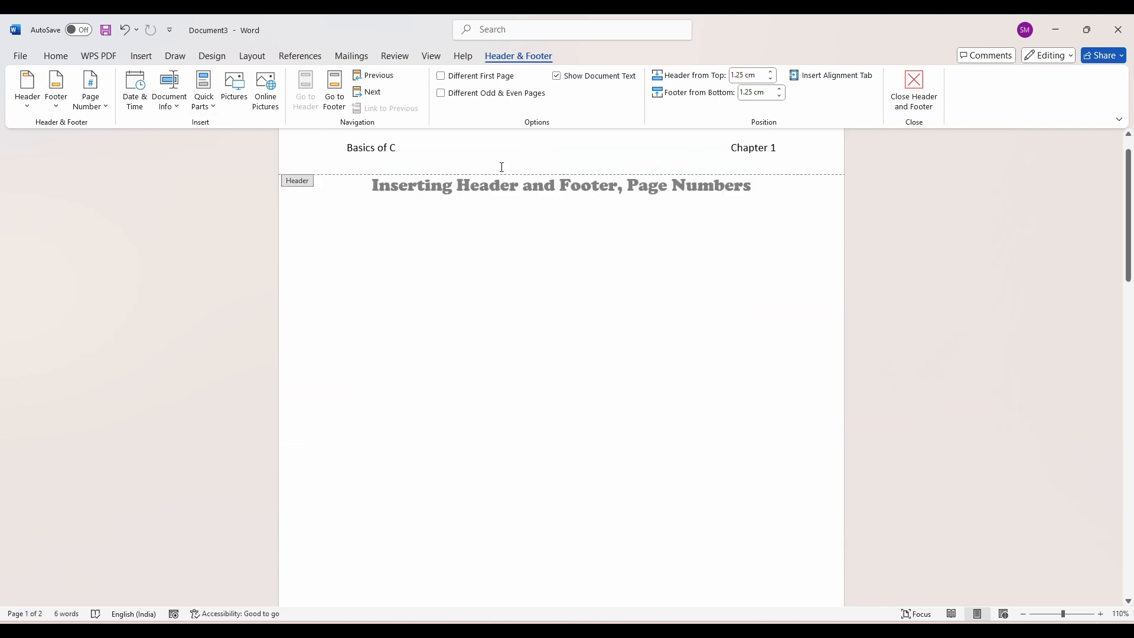
{"action": "scroll", "coordinate": [453, 215], "scroll_direction": "up", "scroll_amount": 1}
{"action": "scroll", "coordinate": [453, 214], "scroll_direction": "up", "scroll_amount": 1}
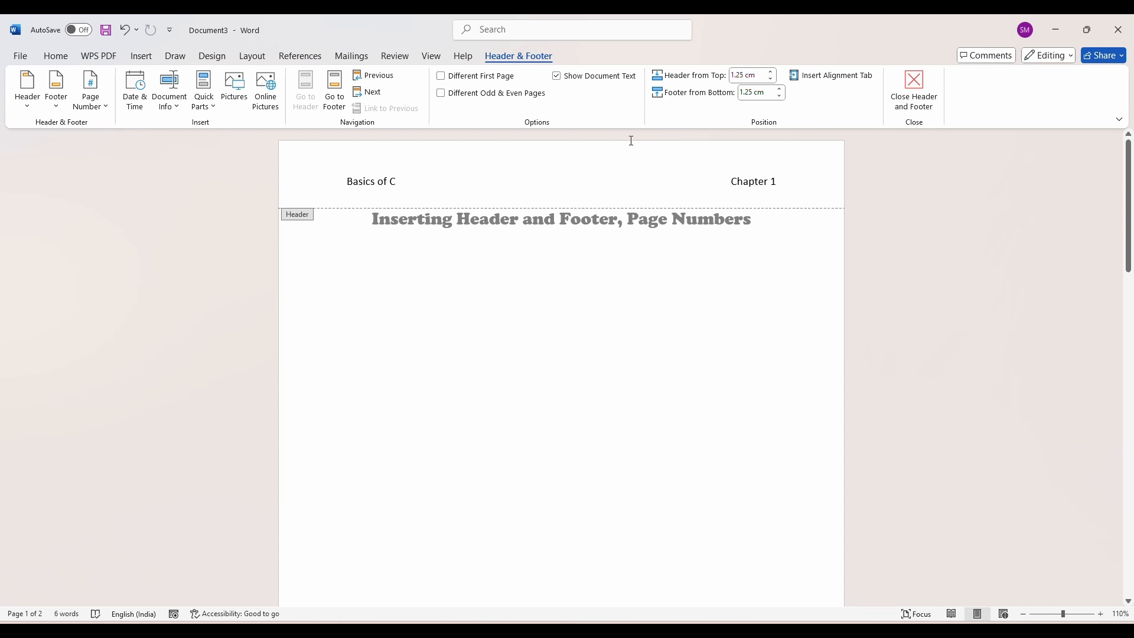
- Enable a different first page for the headers and footers, and check the headers on both pages
{"action": "left_click", "coordinate": [444, 81]}
{"action": "scroll", "coordinate": [640, 260], "scroll_direction": "down", "scroll_amount": 2}
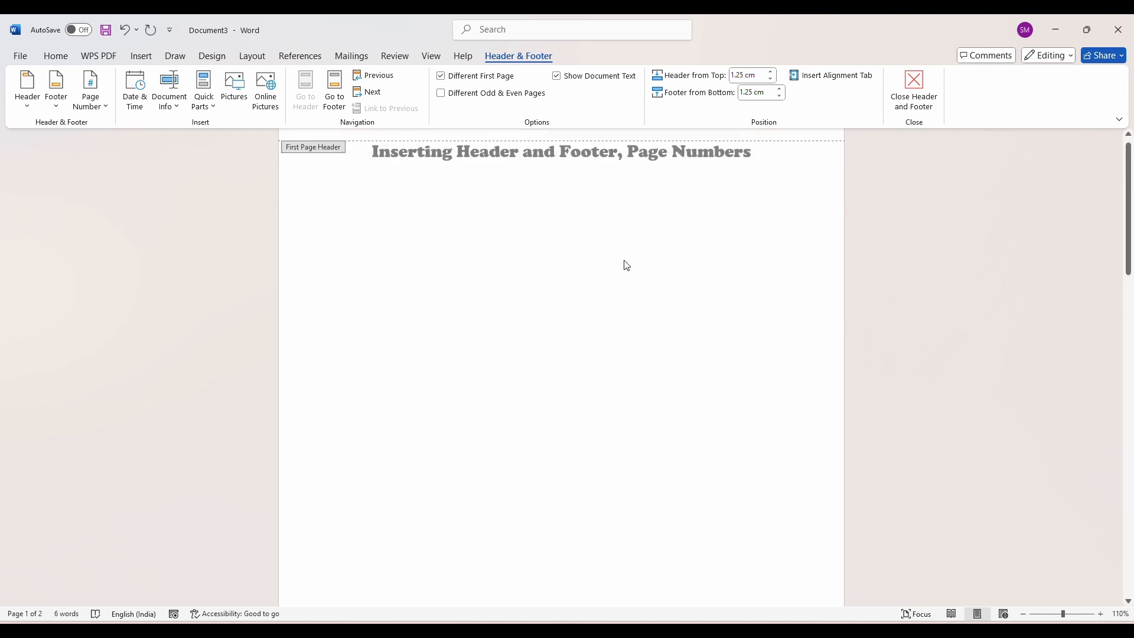
{"action": "scroll", "coordinate": [627, 265], "scroll_direction": "up", "scroll_amount": 2}
{"action": "scroll", "coordinate": [519, 248], "scroll_direction": "down", "scroll_amount": 8}
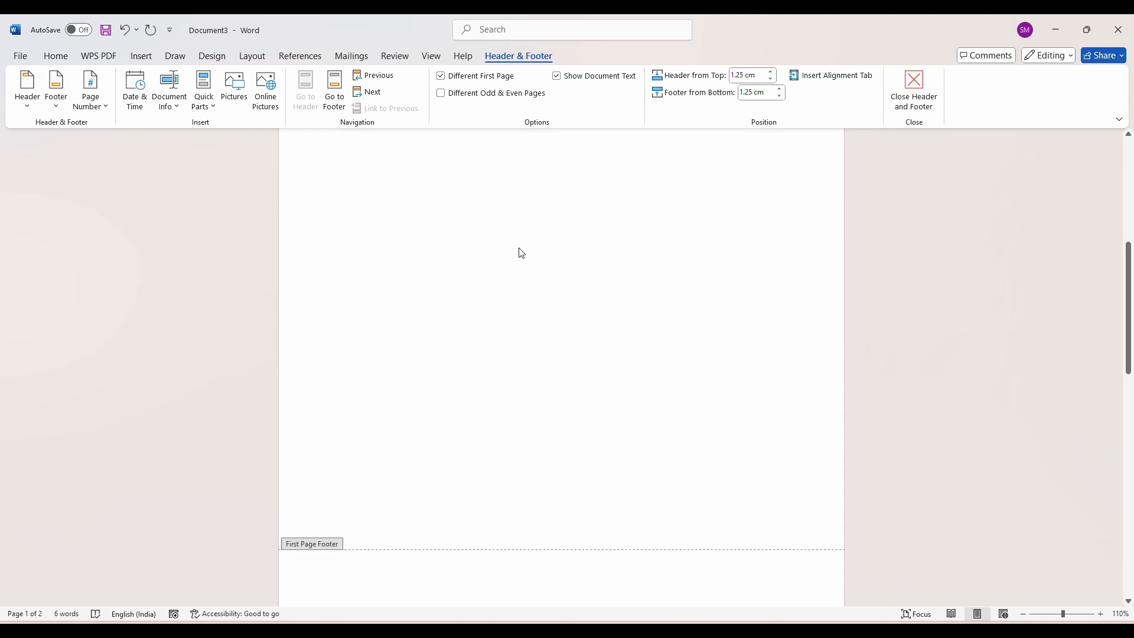
{"action": "scroll", "coordinate": [521, 253], "scroll_direction": "down", "scroll_amount": 8}
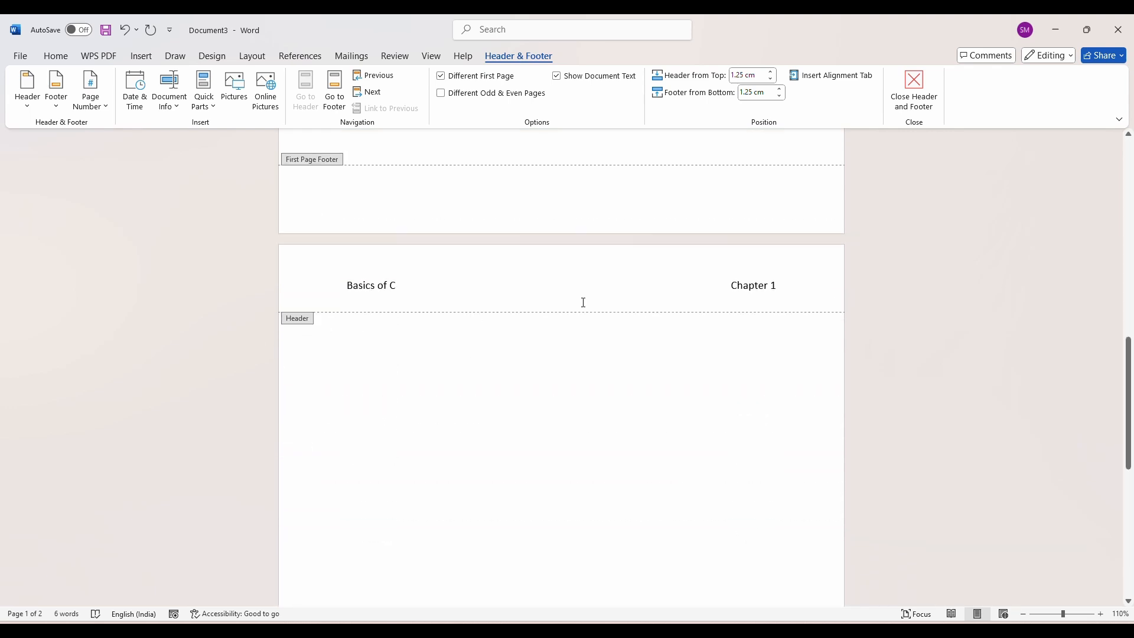
{"action": "scroll", "coordinate": [774, 295], "scroll_direction": "down", "scroll_amount": 3}
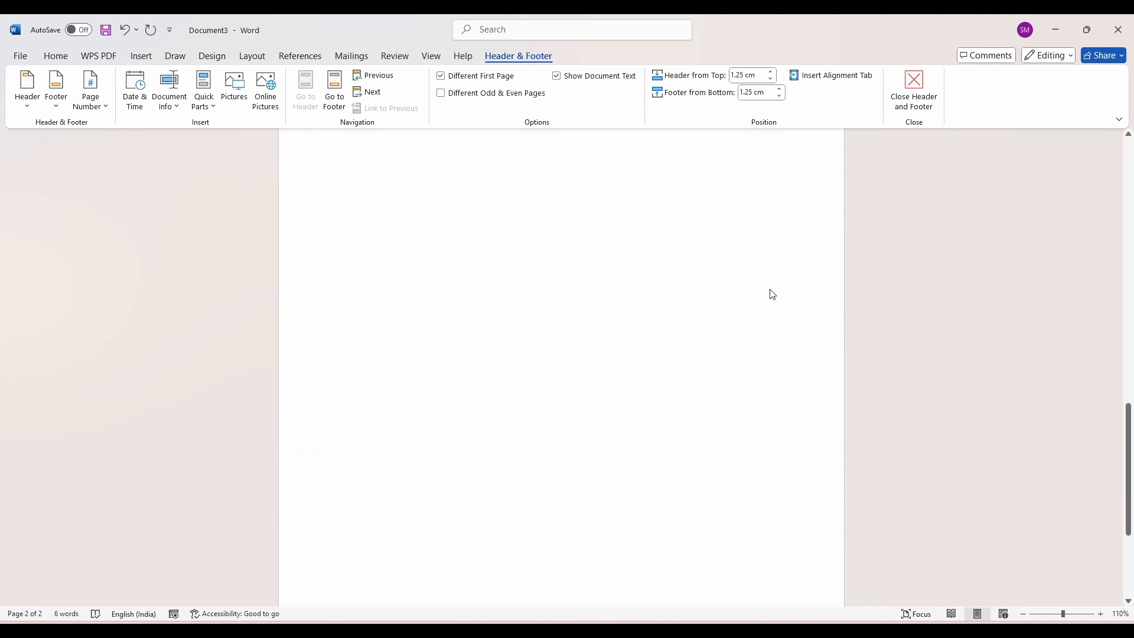
{"action": "scroll", "coordinate": [772, 294], "scroll_direction": "up", "scroll_amount": 10}
{"action": "scroll", "coordinate": [772, 294], "scroll_direction": "up", "scroll_amount": 3}
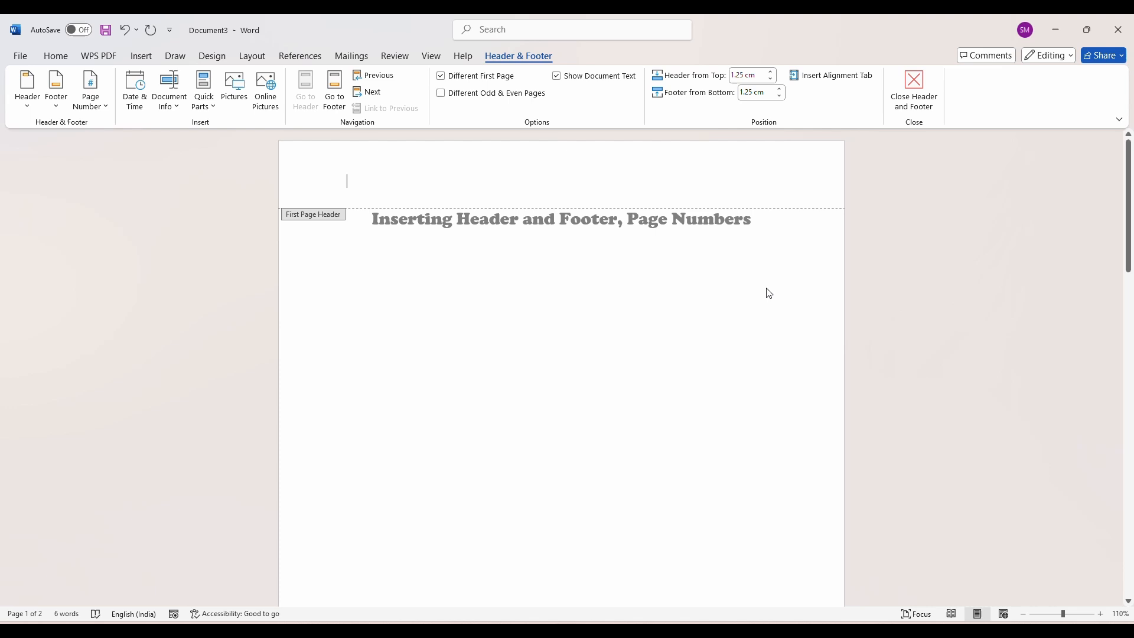
- Fill the first page header with "Basics of C" at its left side and "Index" at its right side
{"action": "double_click", "coordinate": [762, 190]}
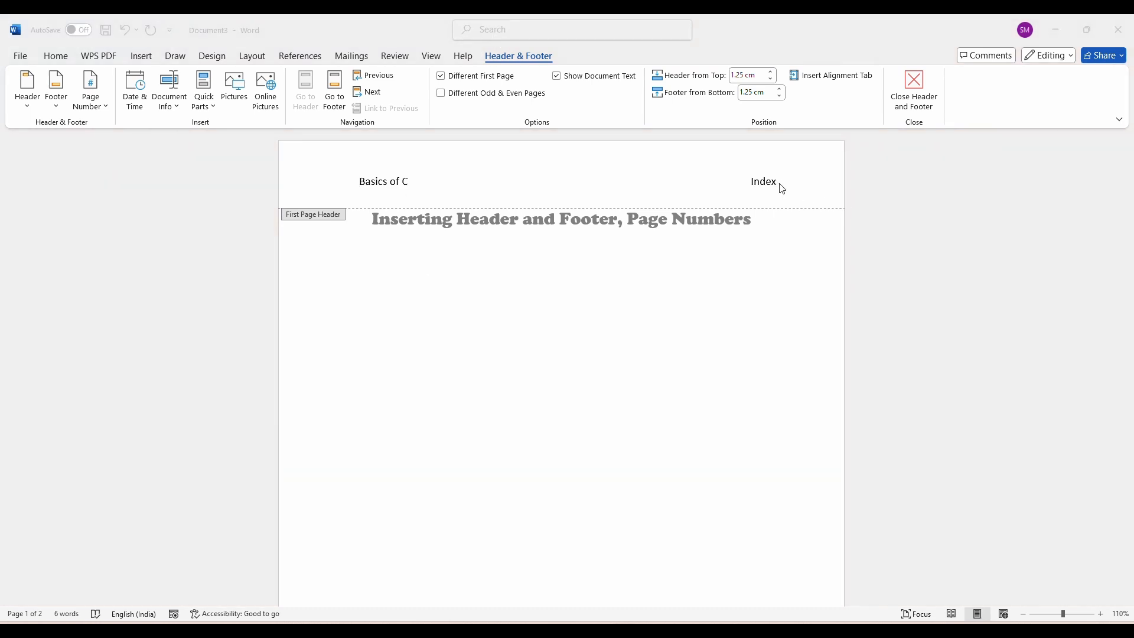
- Compare the headers on the first and second pages, and turn off the different first page option
{"action": "scroll", "coordinate": [764, 236], "scroll_direction": "down", "scroll_amount": 10}
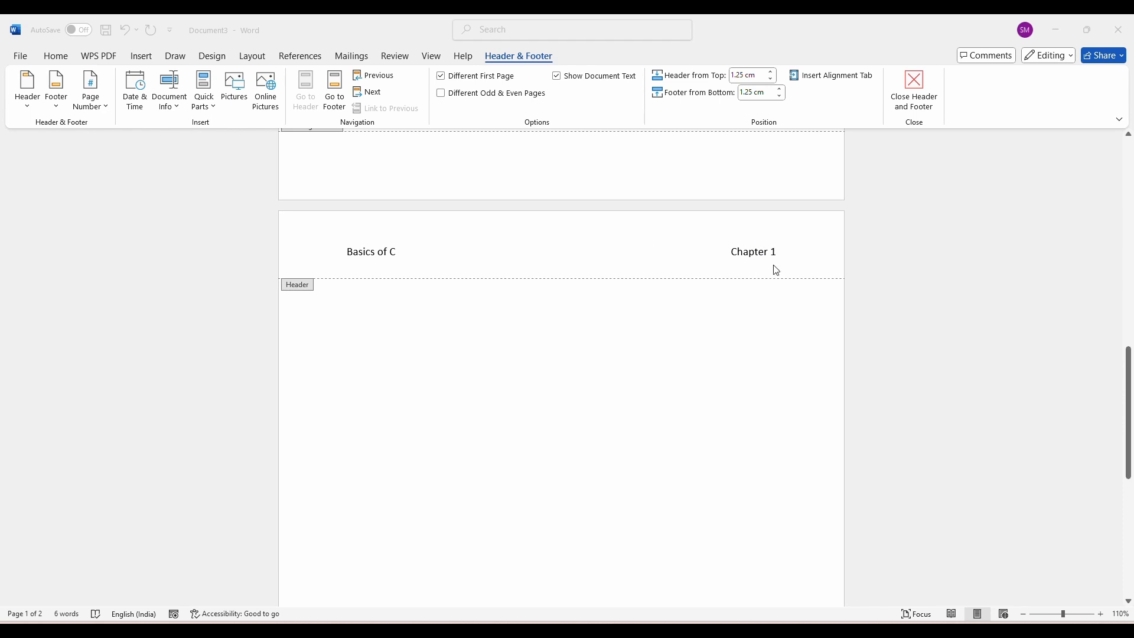
{"action": "scroll", "coordinate": [734, 352], "scroll_direction": "up", "scroll_amount": 10}
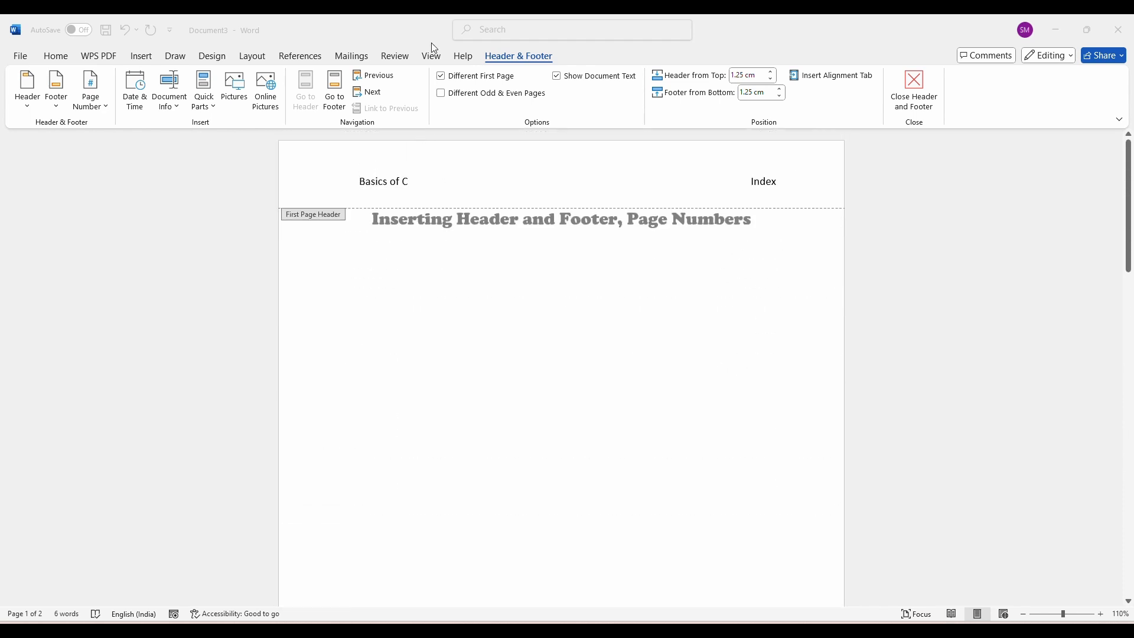
{"action": "left_click", "coordinate": [442, 77]}
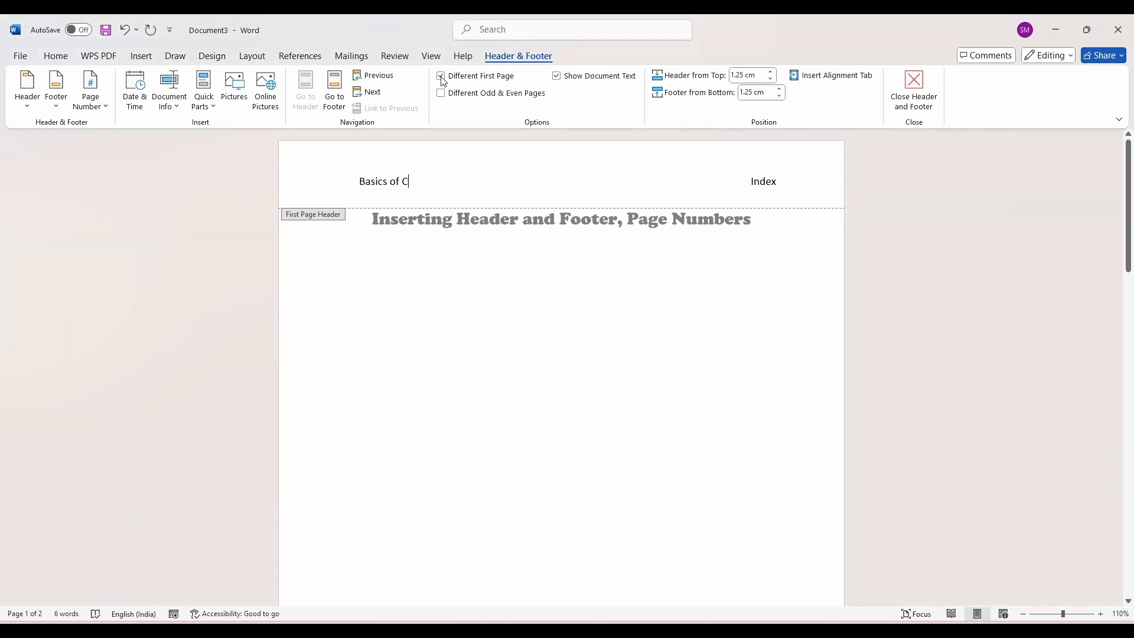
{"action": "left_click", "coordinate": [442, 77]}
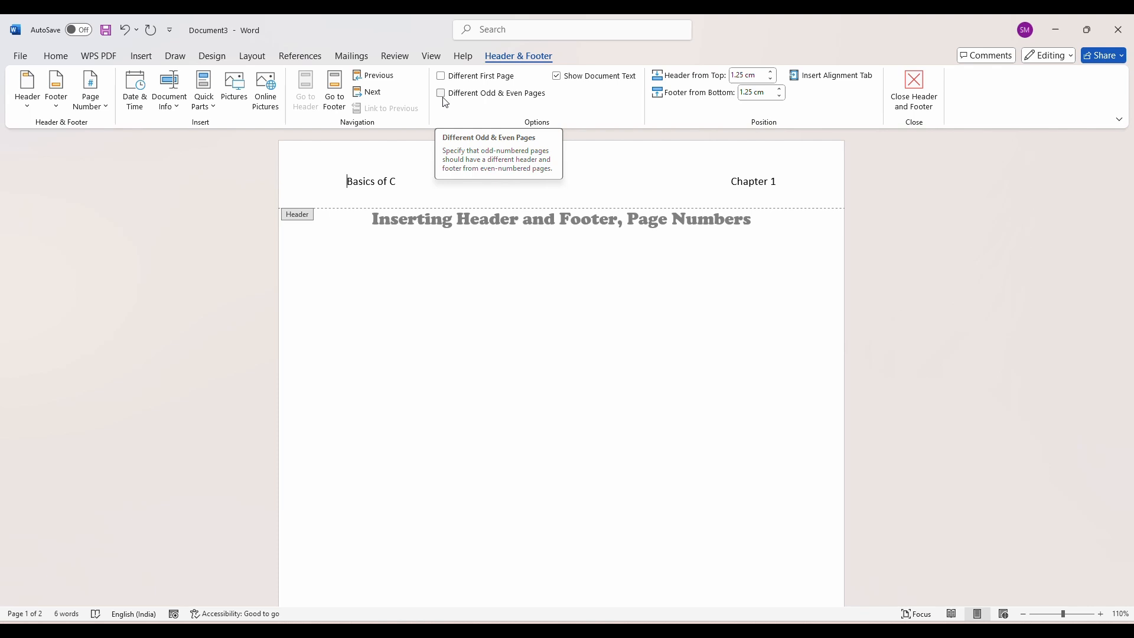
- Enable different odd and even pages for the headers and footers, and check the headers on both pages
{"action": "left_click", "coordinate": [441, 95]}
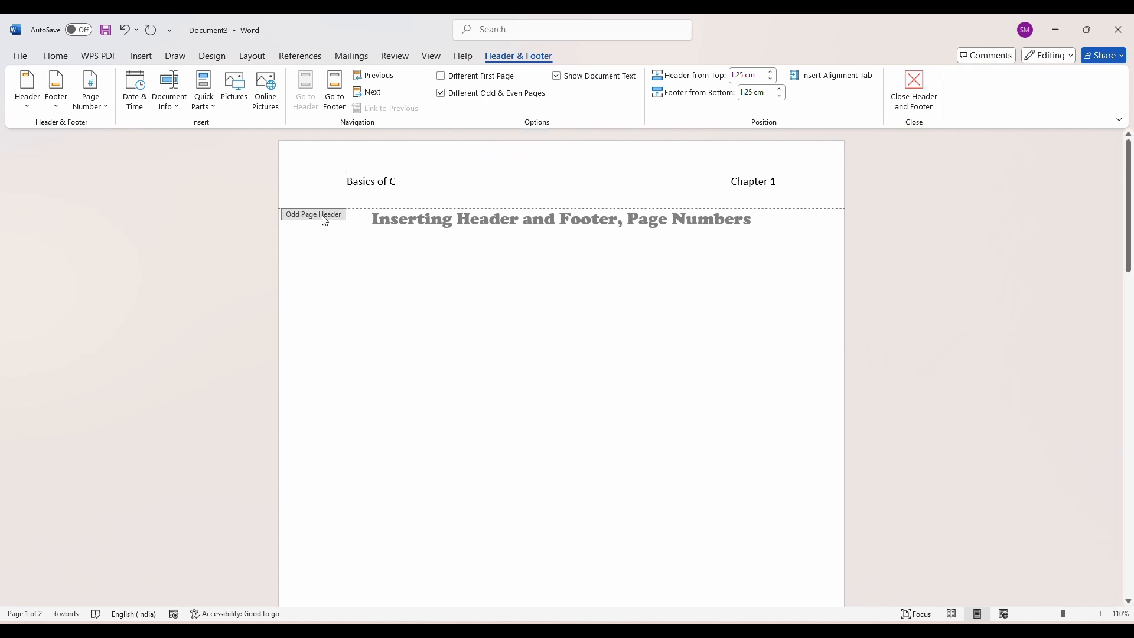
{"action": "scroll", "coordinate": [339, 262], "scroll_direction": "down", "scroll_amount": 10}
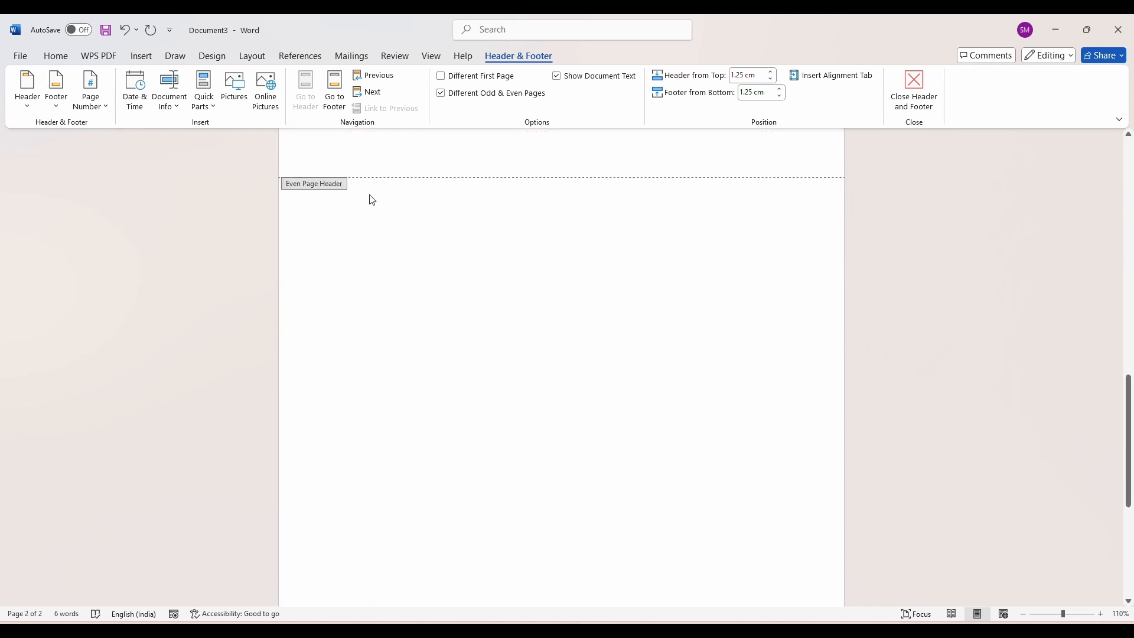
{"action": "scroll", "coordinate": [354, 256], "scroll_direction": "up", "scroll_amount": 10}
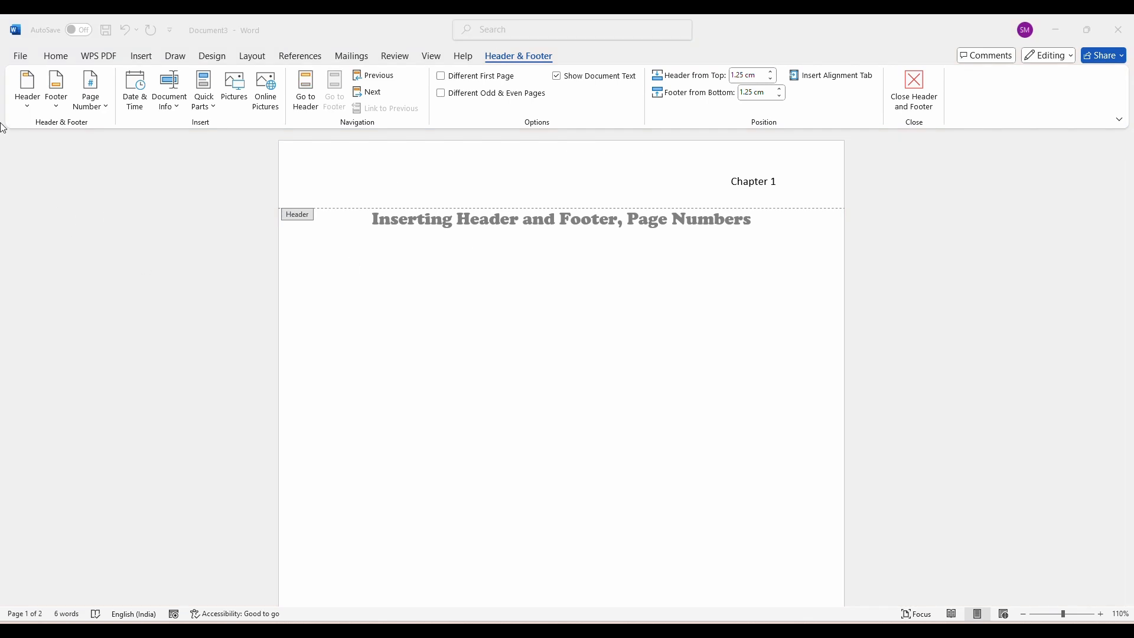
- Try the built-in Integral footer design on the document and replace it with the Filigree footer
{"action": "scroll", "coordinate": [170, 221], "scroll_direction": "down", "scroll_amount": 3}
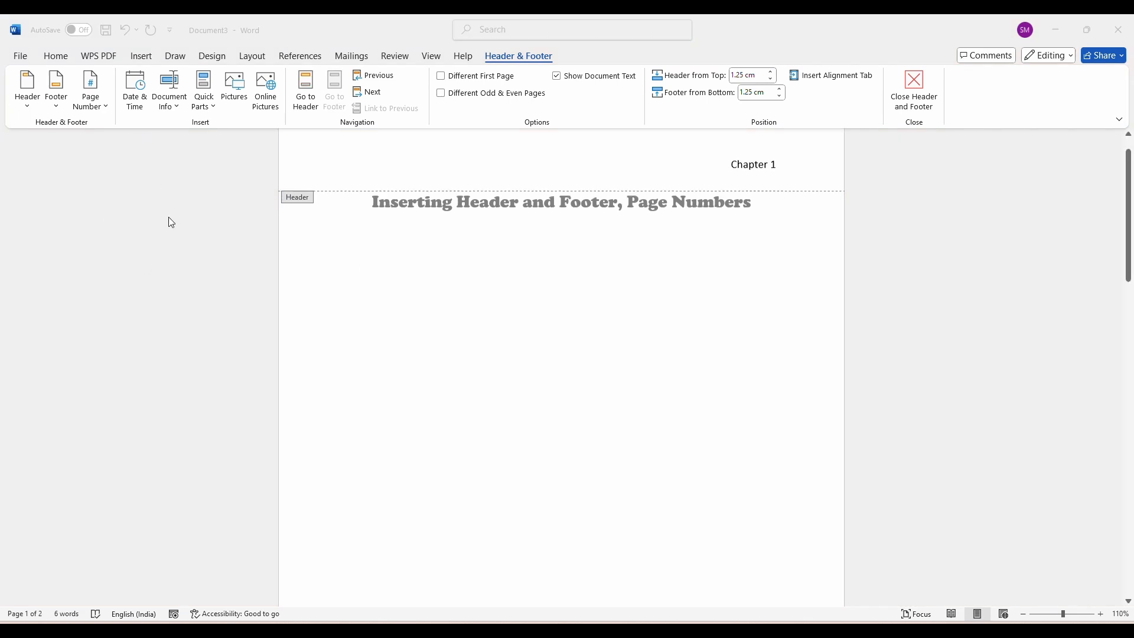
{"action": "scroll", "coordinate": [238, 251], "scroll_direction": "up", "scroll_amount": 2}
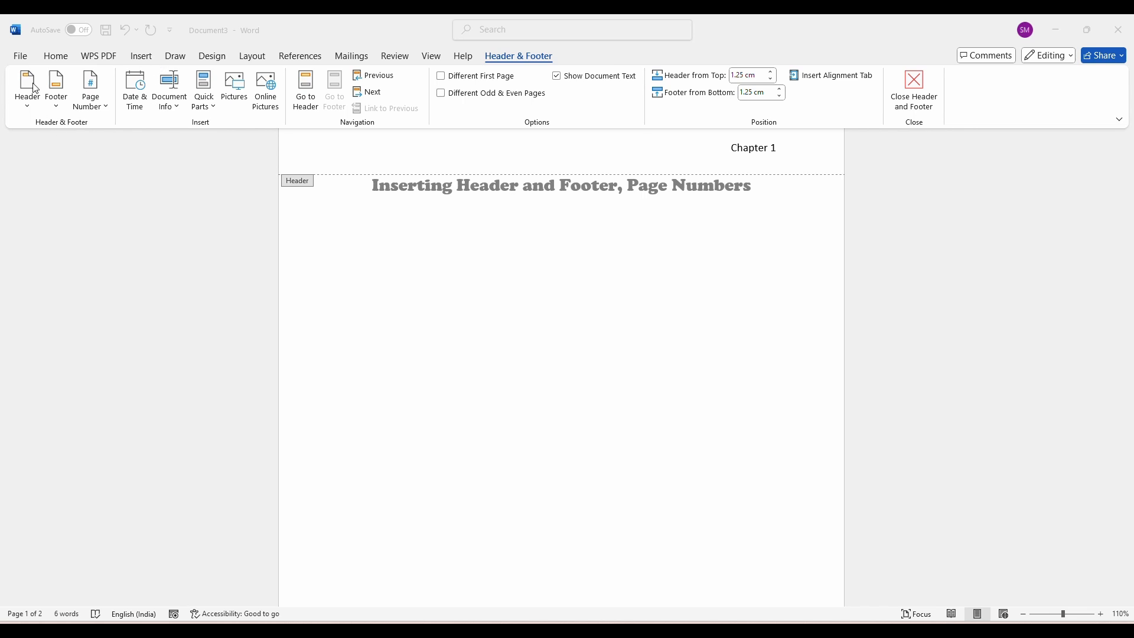
{"action": "left_click", "coordinate": [56, 107]}
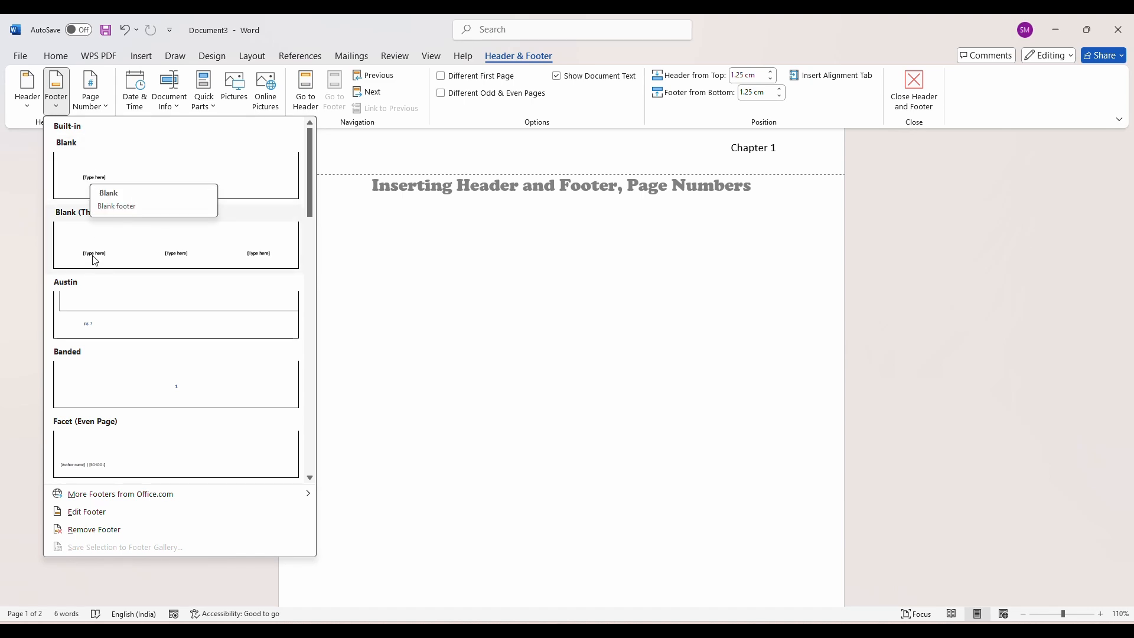
{"action": "scroll", "coordinate": [222, 255], "scroll_direction": "down", "scroll_amount": 4}
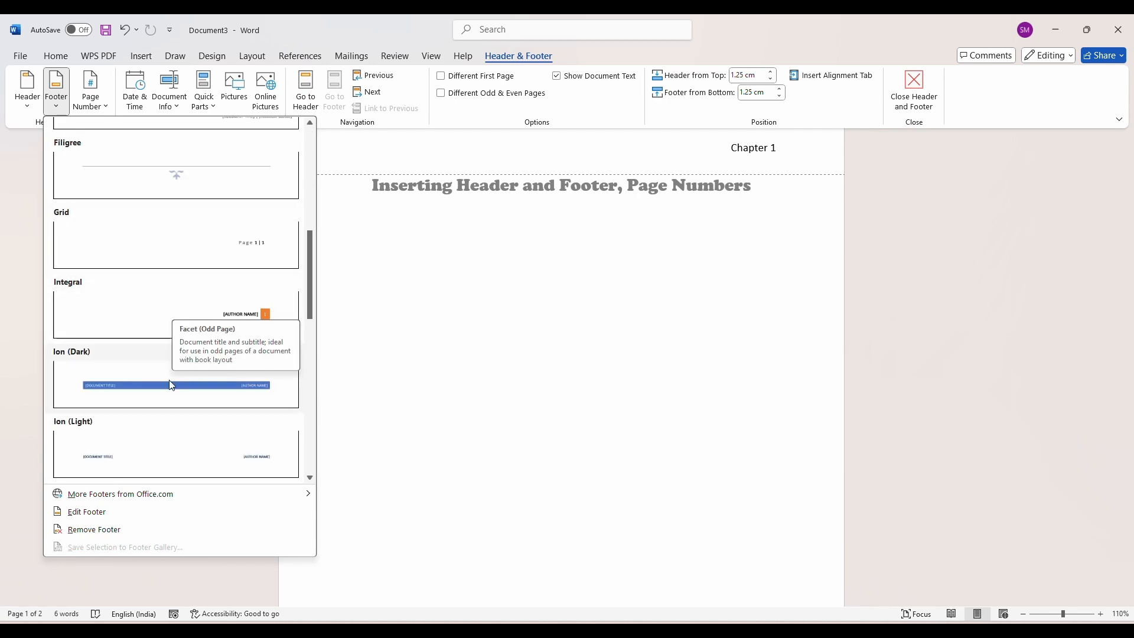
{"action": "left_click", "coordinate": [143, 327]}
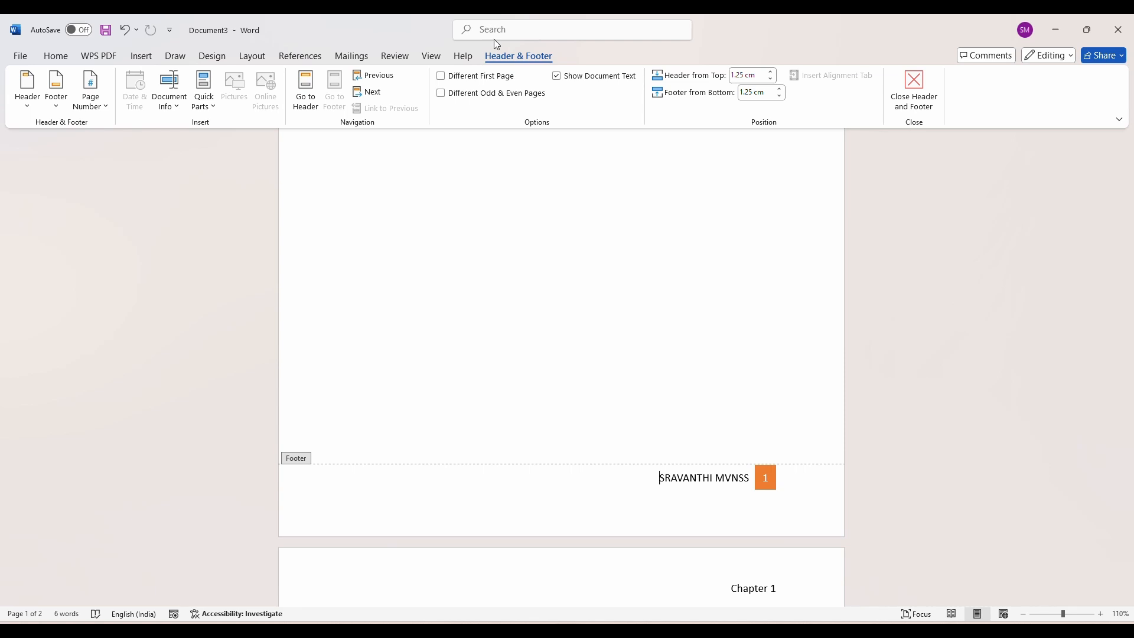
{"action": "left_click", "coordinate": [57, 101]}
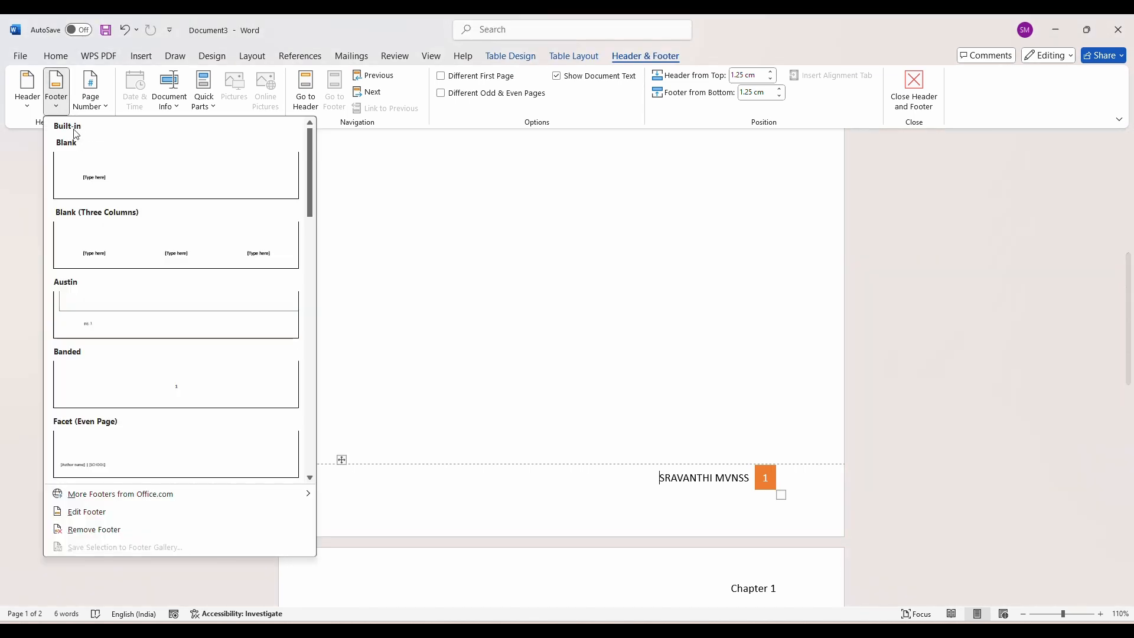
{"action": "scroll", "coordinate": [186, 341], "scroll_direction": "down", "scroll_amount": 6}
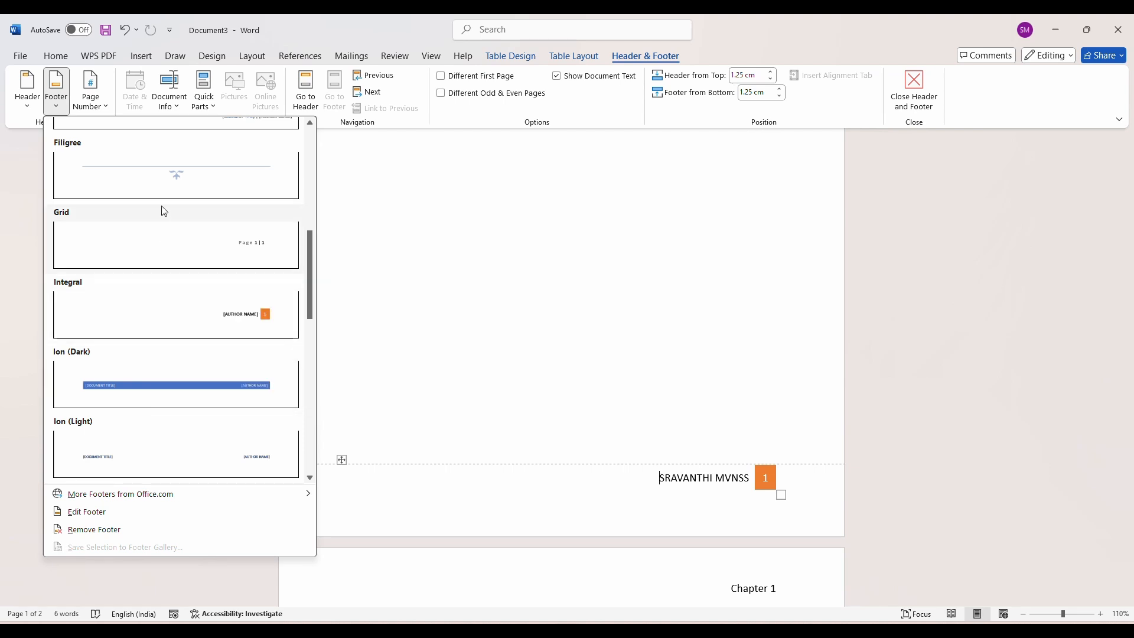
{"action": "left_click", "coordinate": [159, 184]}
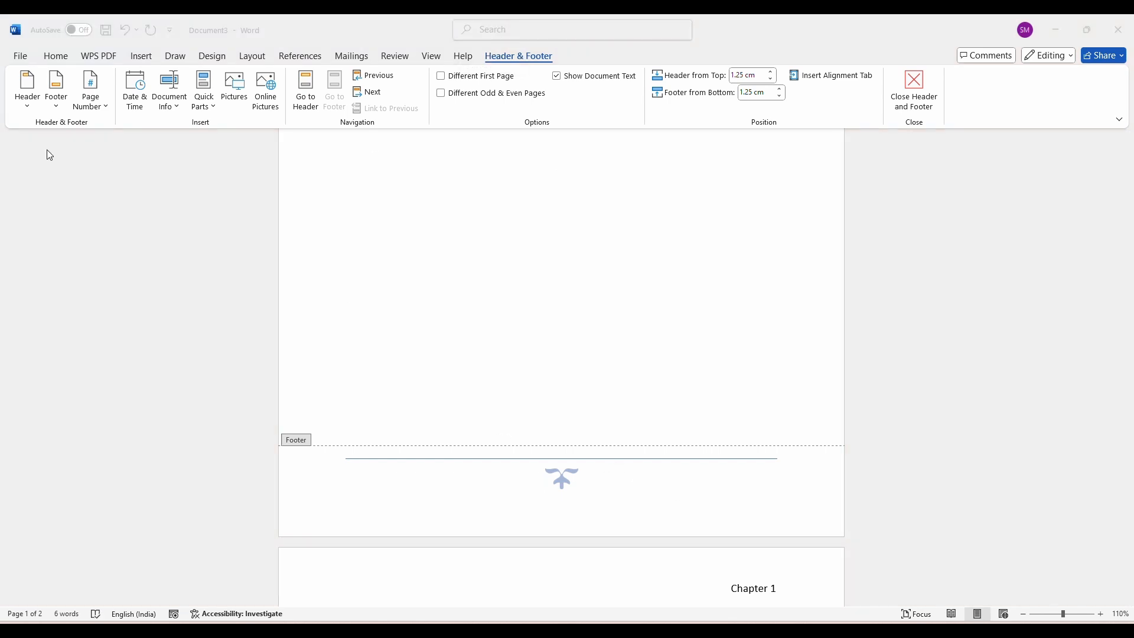
- Replace the footer with the Blank (Three Columns) design and delete its middle placeholder
{"action": "left_click", "coordinate": [56, 105]}
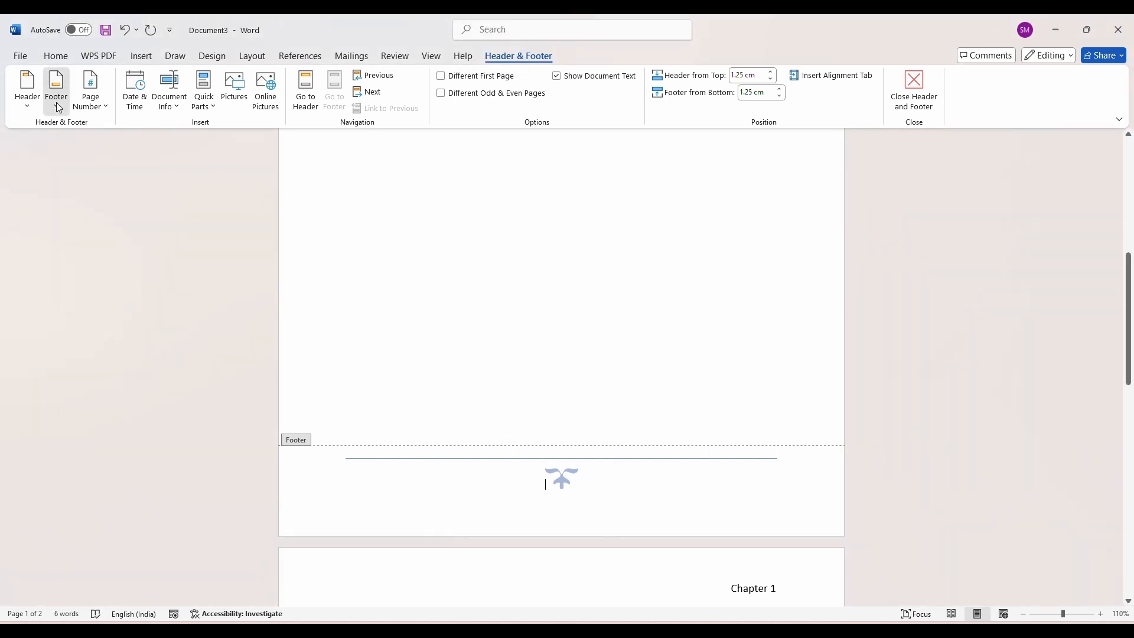
{"action": "left_click", "coordinate": [139, 262]}
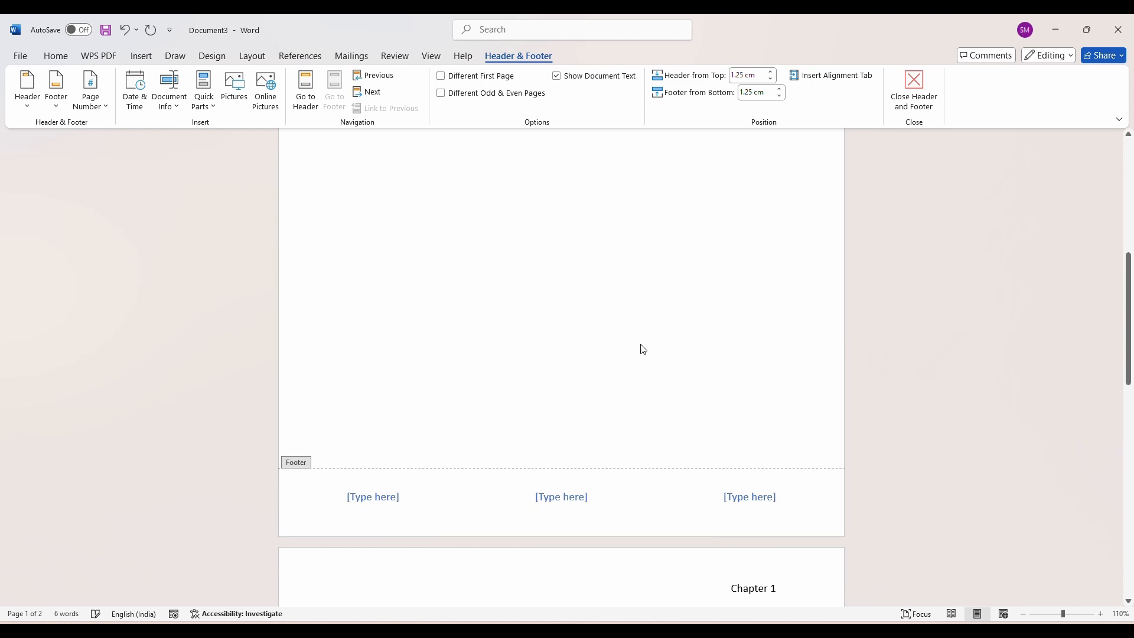
{"action": "left_click", "coordinate": [554, 504]}
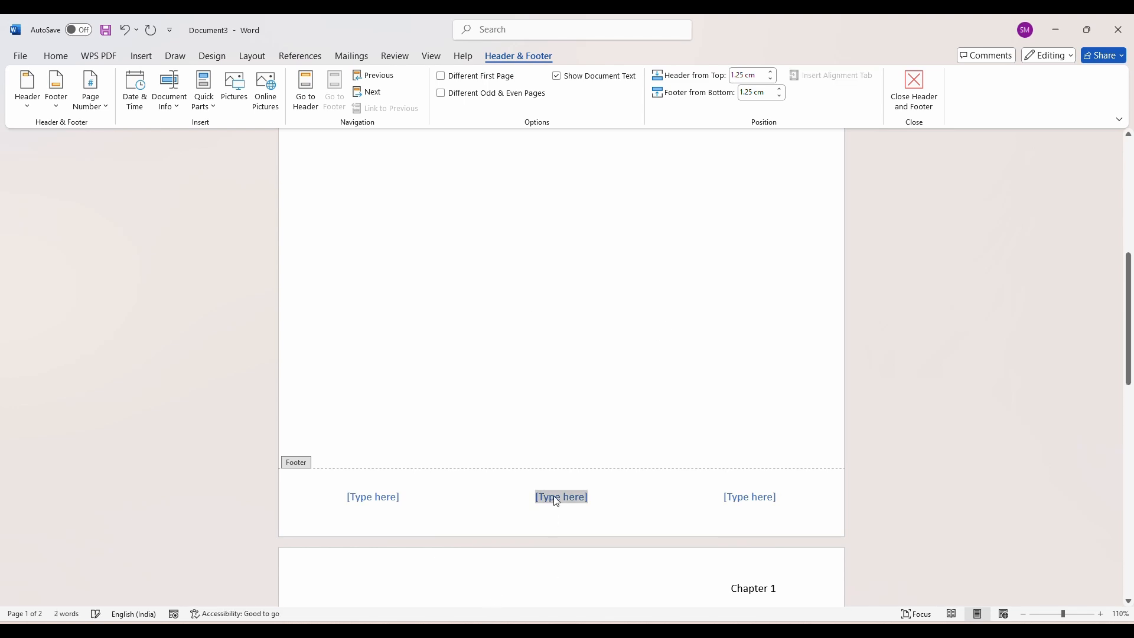
{"action": "key", "text": "Delete"}
- Try "1" as the text of the footer's right placeholder, checking it on both pages, and undo the entry
{"action": "left_click", "coordinate": [756, 501]}
{"action": "type", "text": "1"}
{"action": "left_click", "coordinate": [759, 496]}
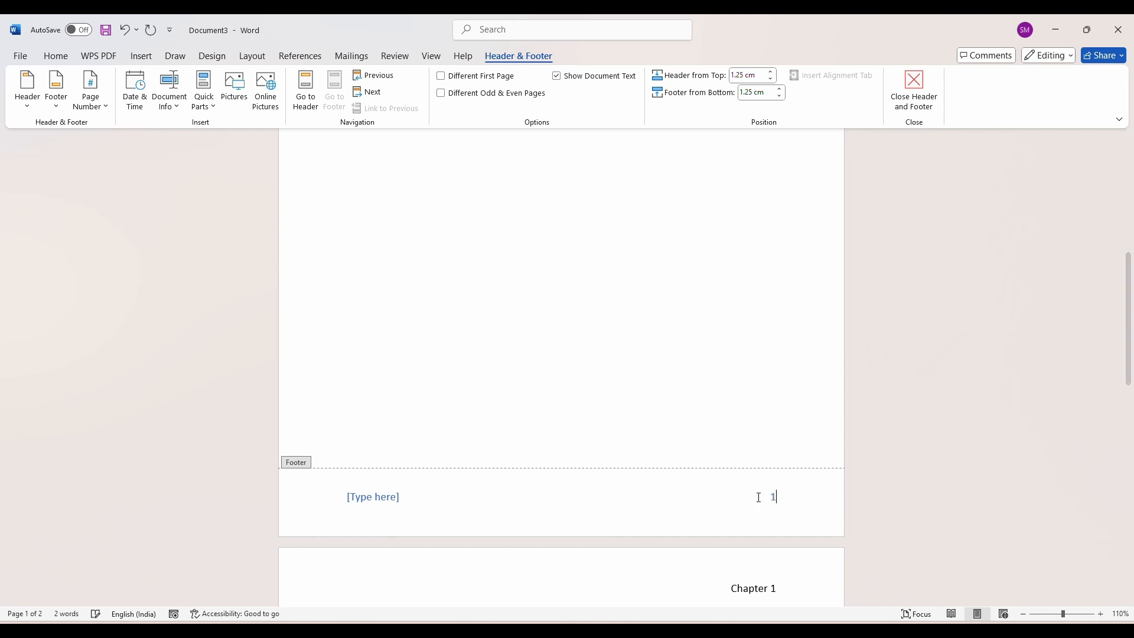
{"action": "scroll", "coordinate": [881, 466], "scroll_direction": "down", "scroll_amount": 10}
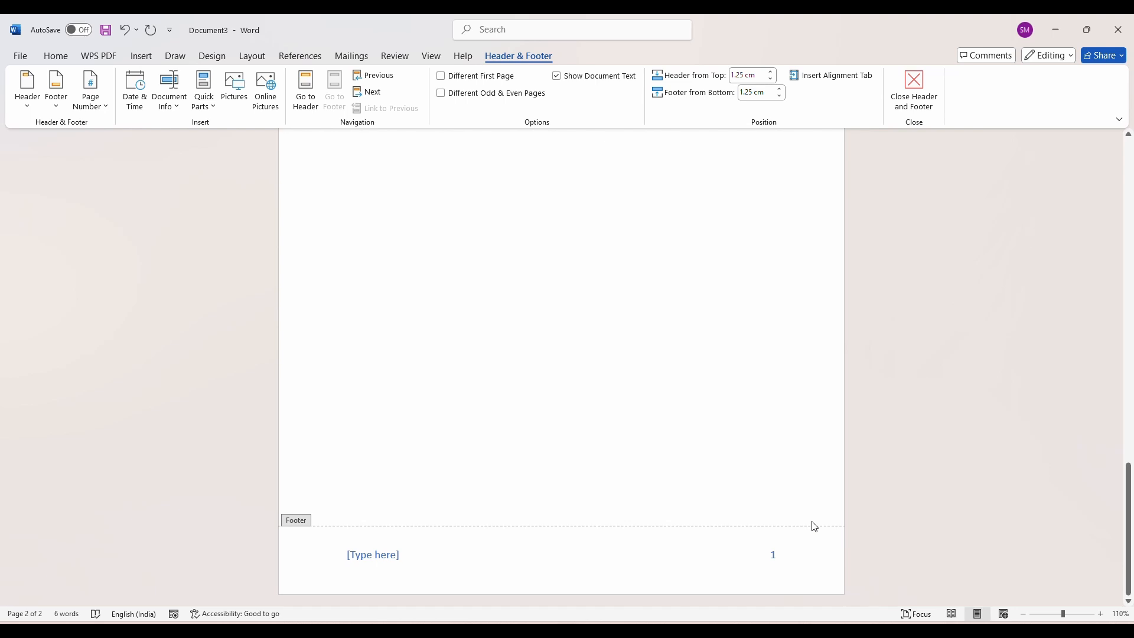
{"action": "scroll", "coordinate": [814, 526], "scroll_direction": "up", "scroll_amount": 2}
{"action": "scroll", "coordinate": [812, 526], "scroll_direction": "down", "scroll_amount": 8}
{"action": "scroll", "coordinate": [812, 525], "scroll_direction": "up", "scroll_amount": 5}
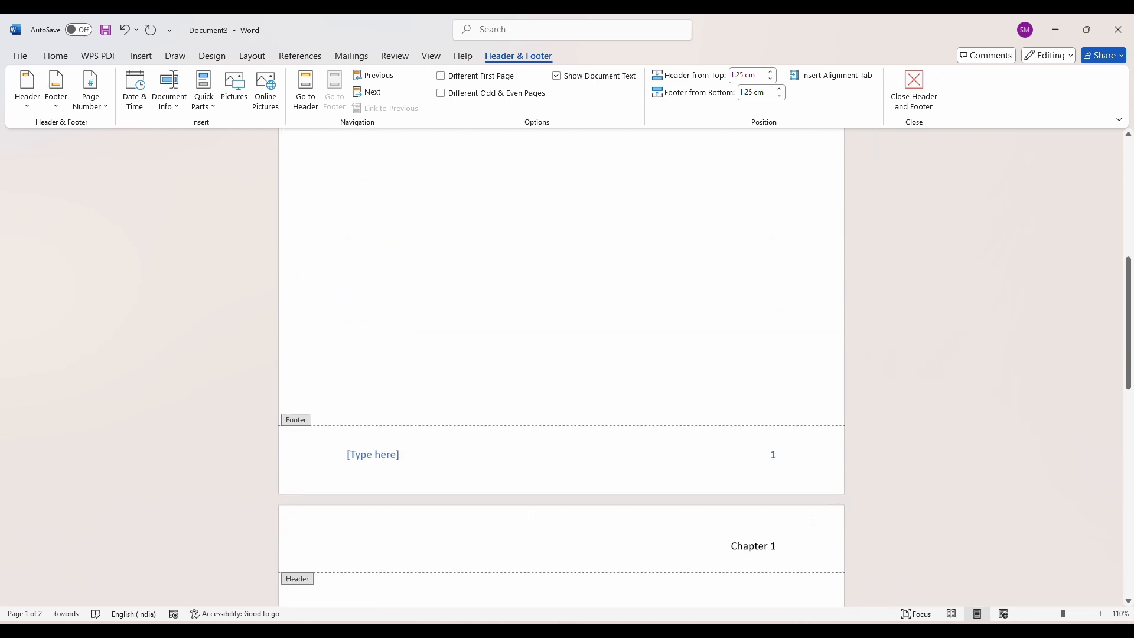
{"action": "scroll", "coordinate": [813, 521], "scroll_direction": "up", "scroll_amount": 3}
{"action": "key", "text": "ctrl+z"}
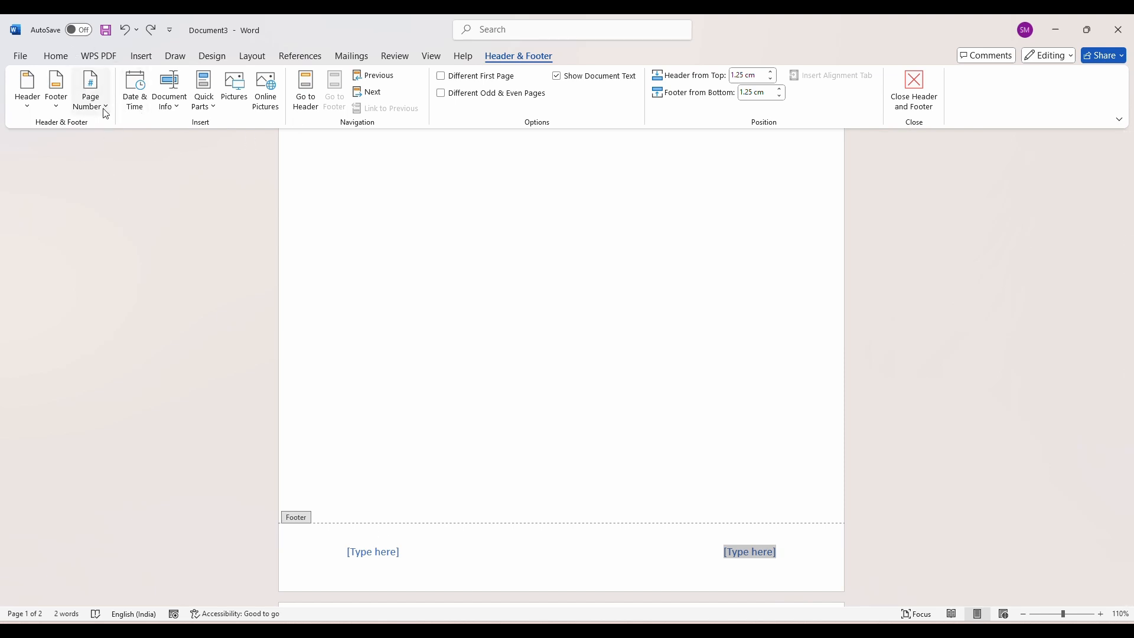
- Try the Bold Numbers 2 page number style at the top of the pages, and undo the insertion
{"action": "scroll", "coordinate": [108, 126], "scroll_direction": "up", "scroll_amount": 4}
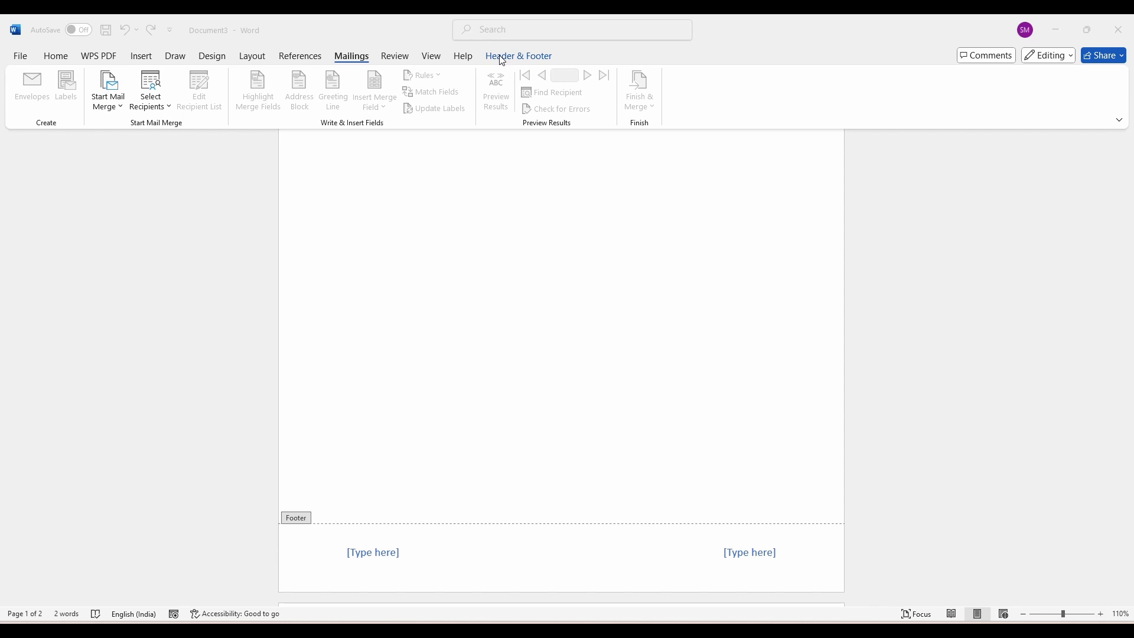
{"action": "left_click", "coordinate": [500, 54]}
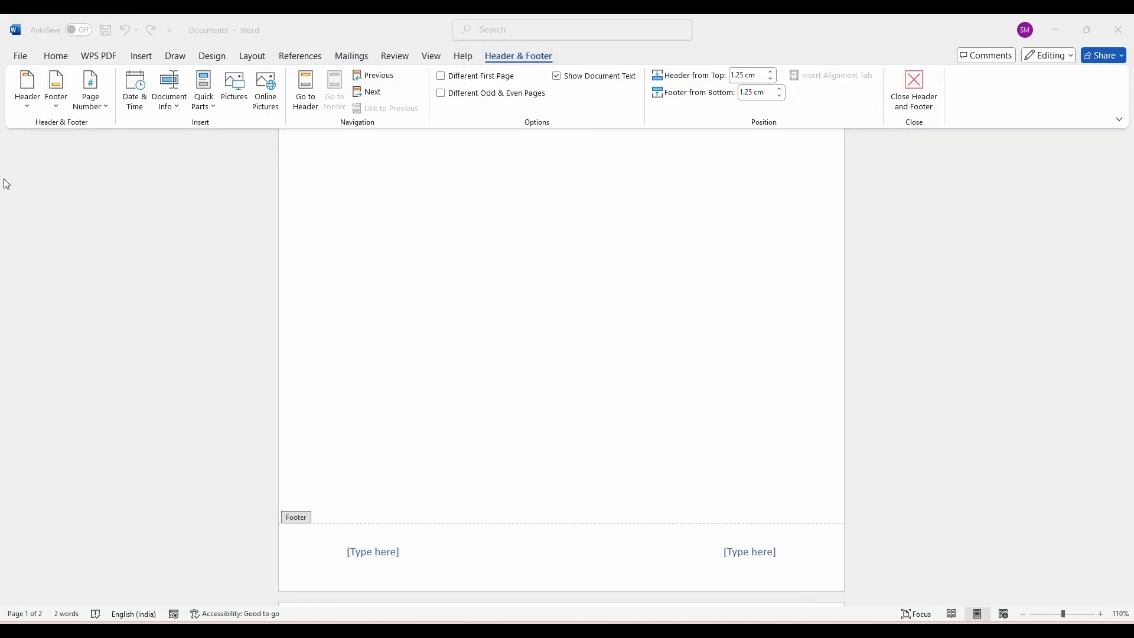
{"action": "left_click", "coordinate": [107, 112]}
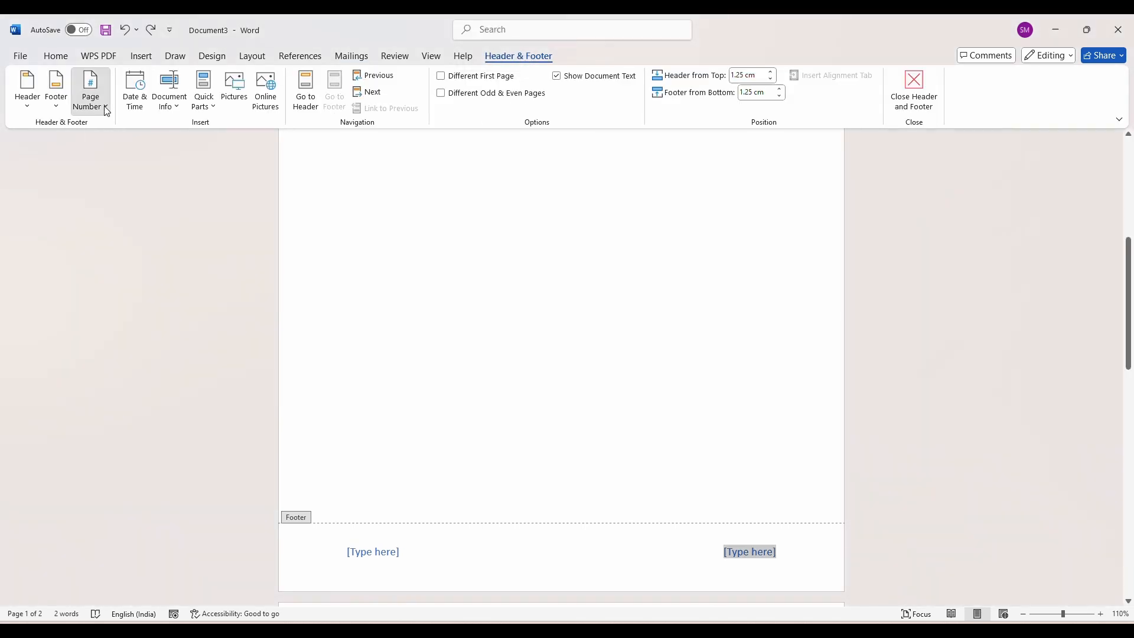
{"action": "mouse_move", "coordinate": [115, 136]}
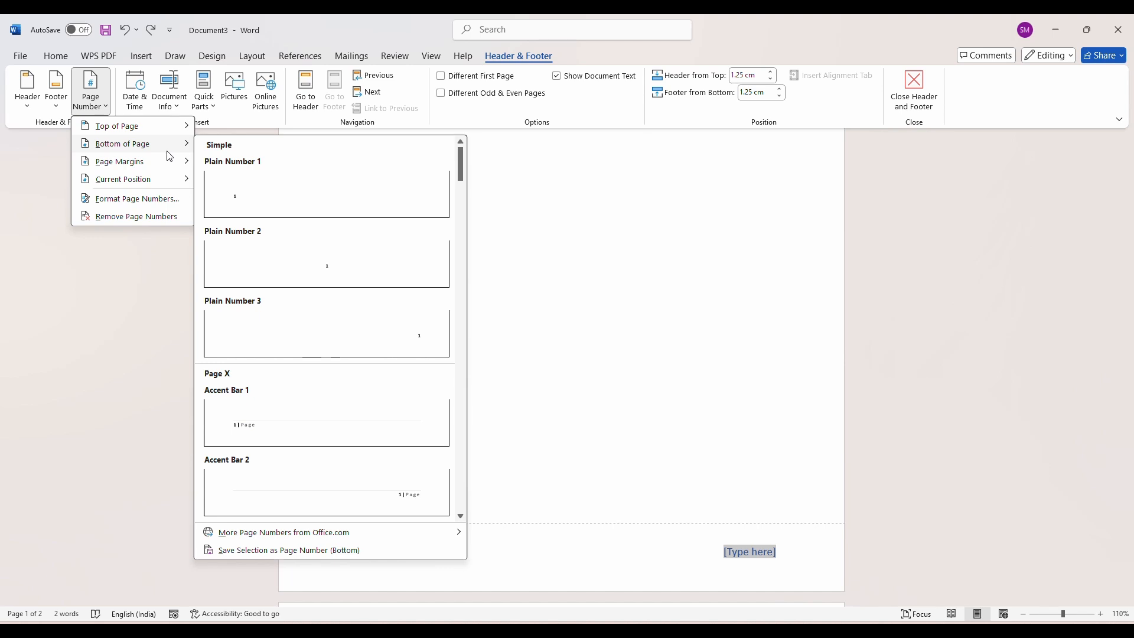
{"action": "mouse_move", "coordinate": [159, 171]}
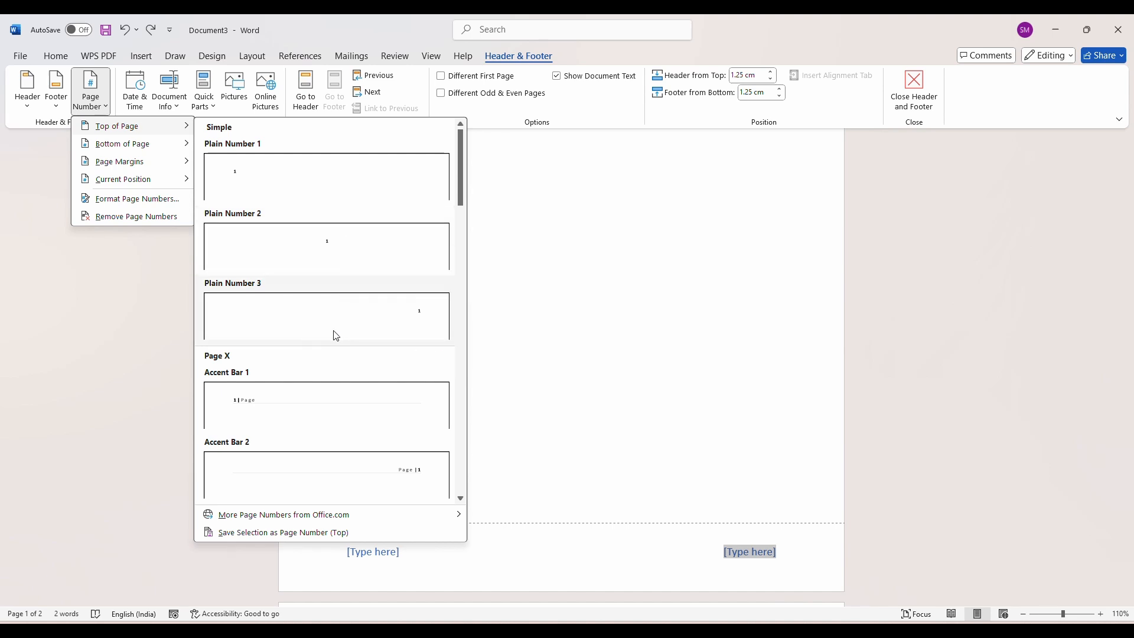
{"action": "scroll", "coordinate": [278, 365], "scroll_direction": "down", "scroll_amount": 3}
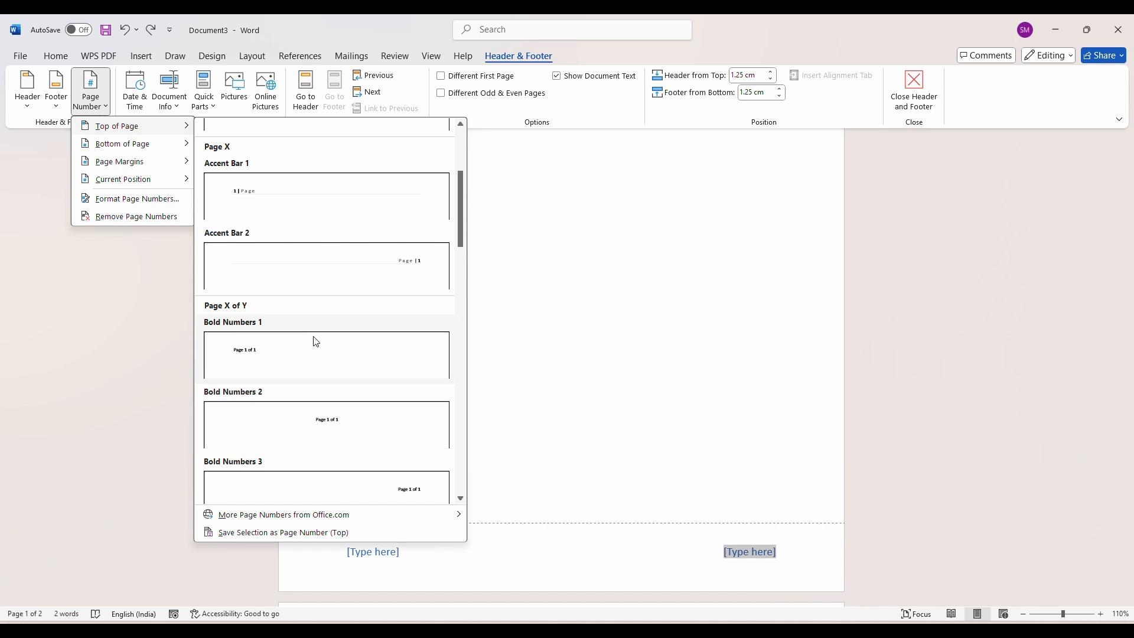
{"action": "left_click", "coordinate": [277, 411]}
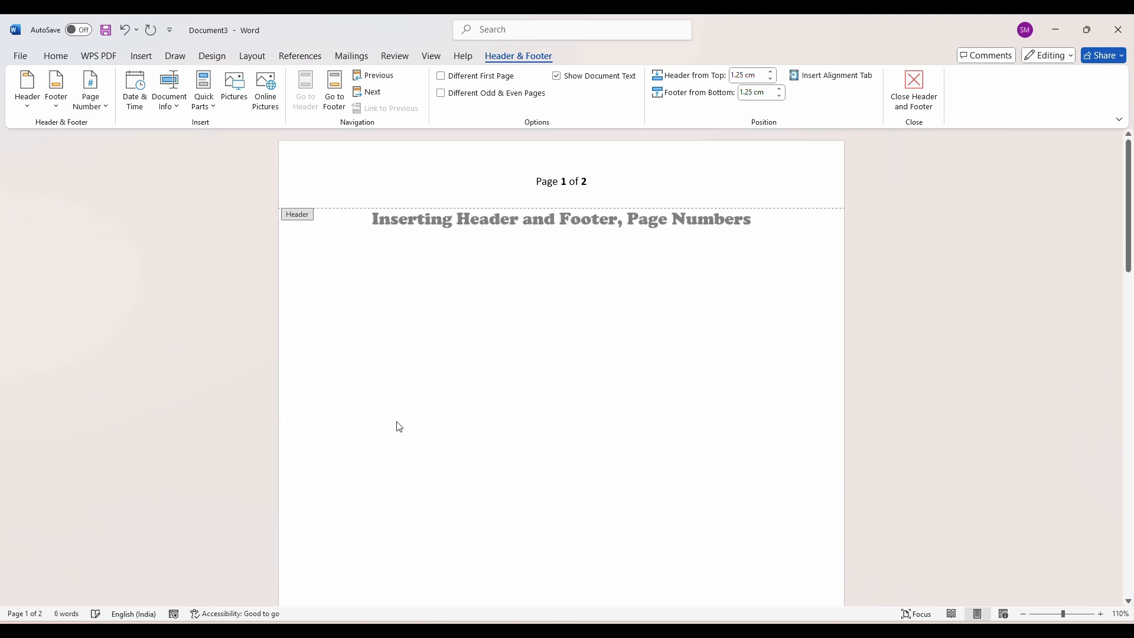
{"action": "key", "text": "ctrl+z"}
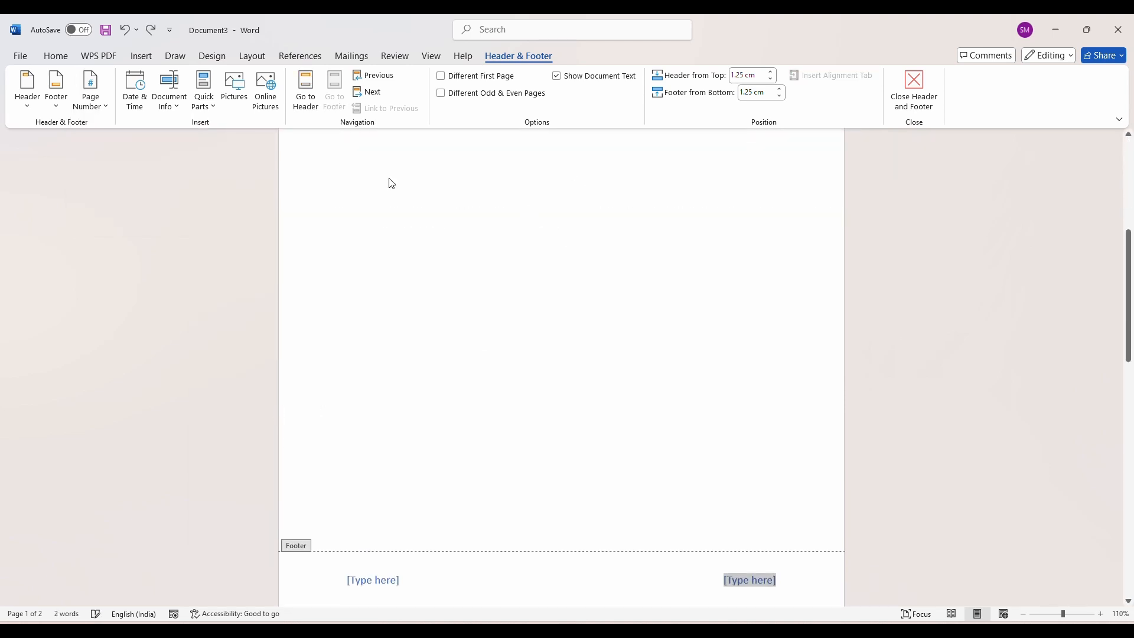
- Try the Accent Bar, Left page number in the page margin, and undo the insertion
{"action": "left_click", "coordinate": [101, 105]}
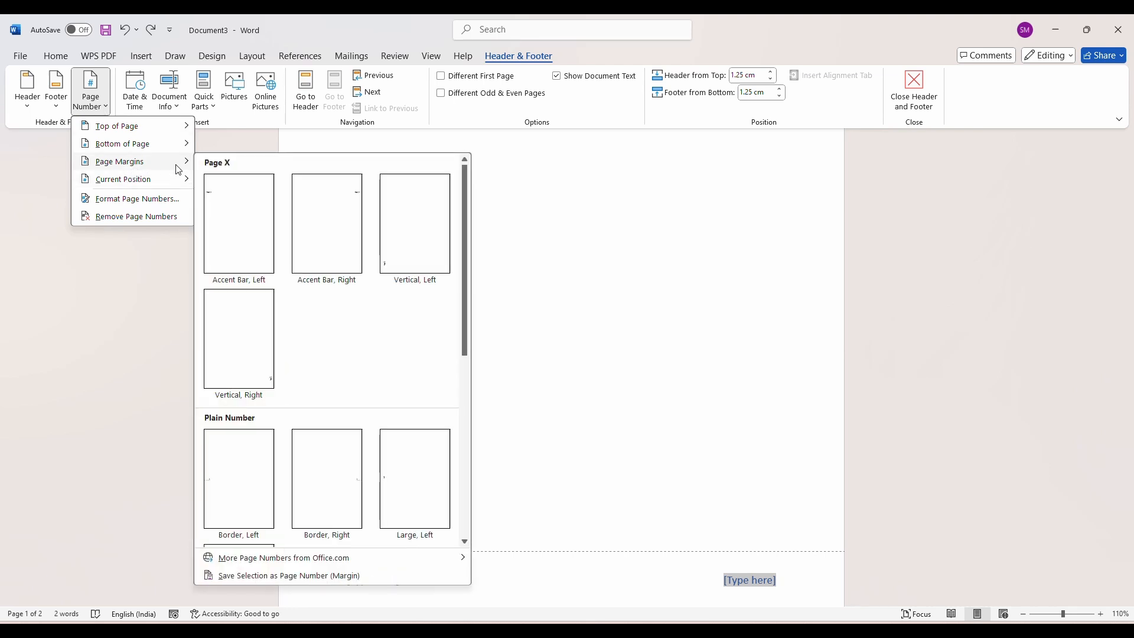
{"action": "left_click", "coordinate": [254, 266]}
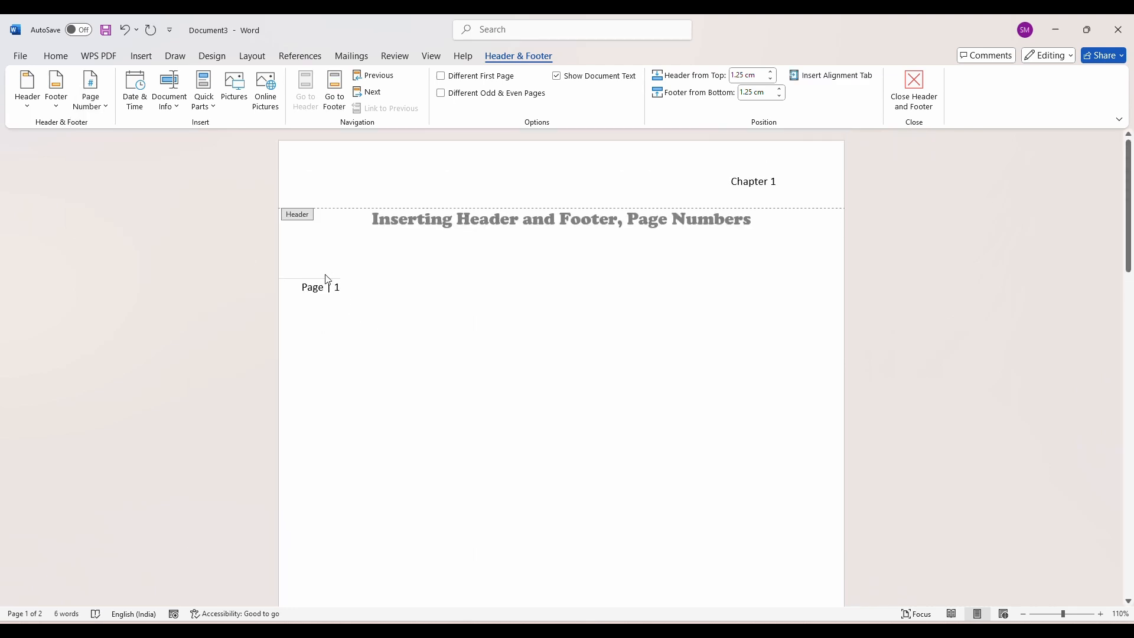
{"action": "left_click", "coordinate": [337, 292]}
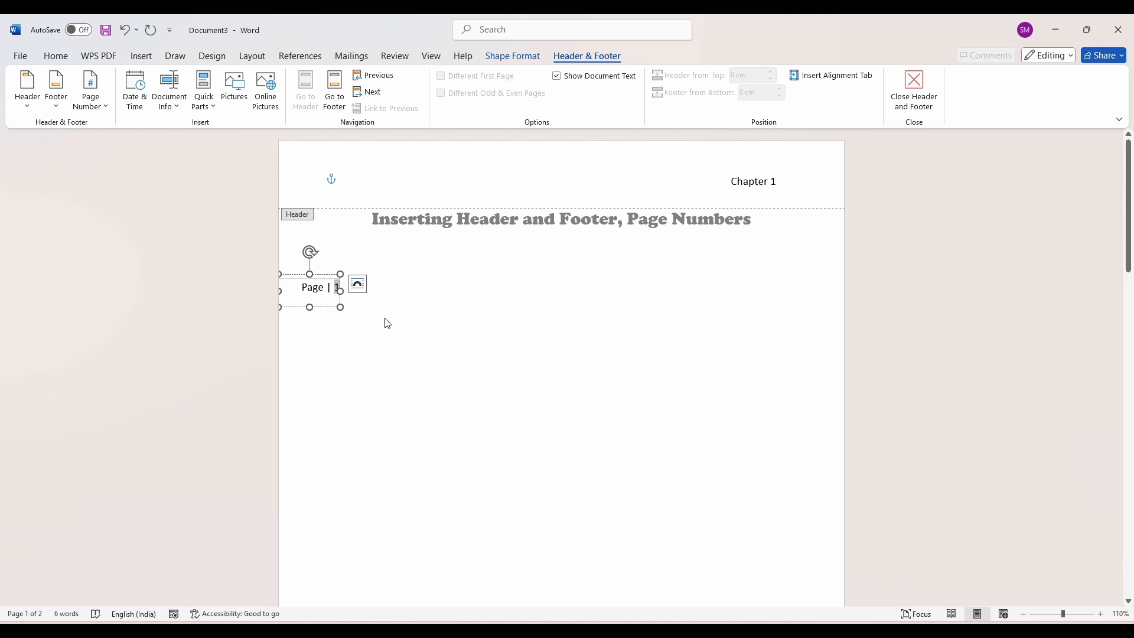
{"action": "key", "text": "ctrl+z"}
{"action": "scroll", "coordinate": [691, 463], "scroll_direction": "down", "scroll_amount": 1}
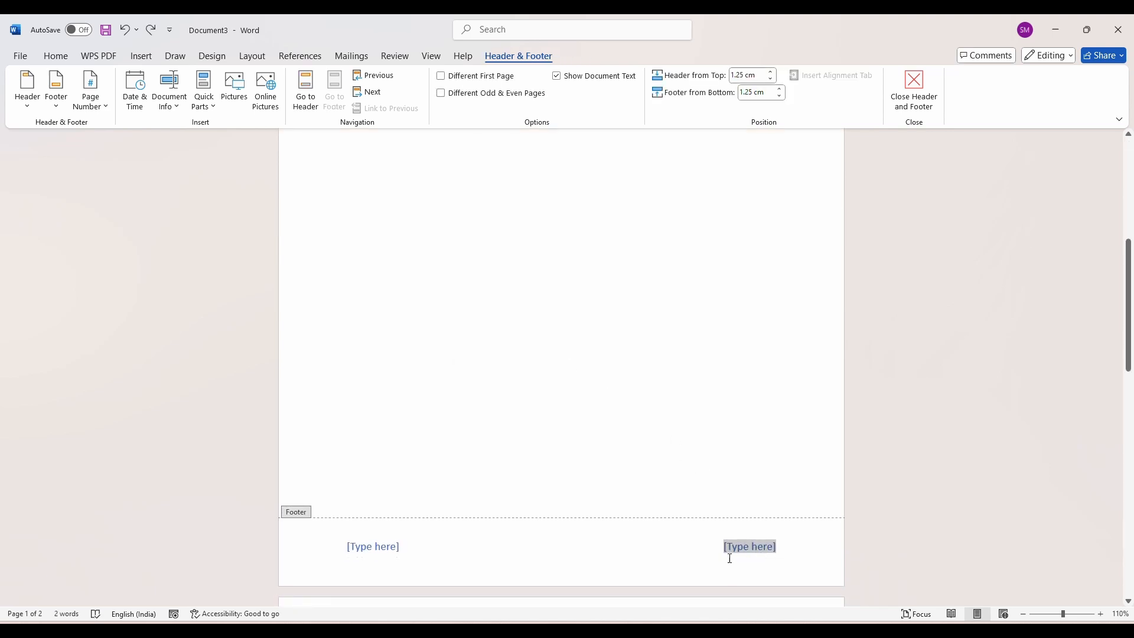
{"action": "scroll", "coordinate": [733, 532], "scroll_direction": "down", "scroll_amount": 1}
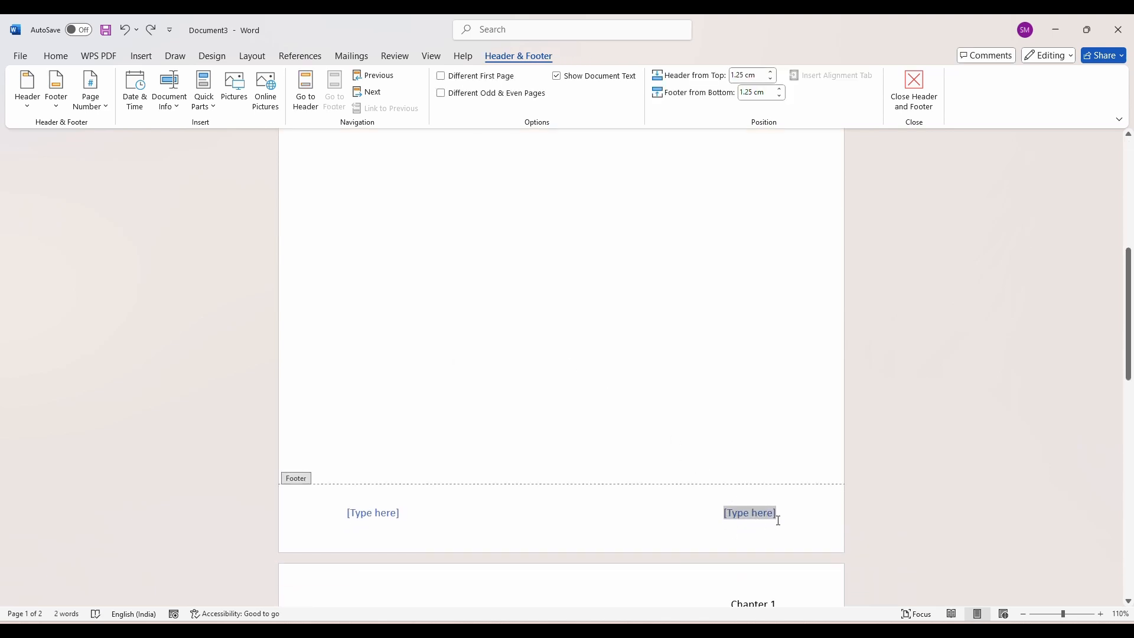
- Replace the footer's right placeholder with the Bold Numbers (Page X of Y) page number at the current position, checking it on both pages
{"action": "left_click", "coordinate": [104, 114]}
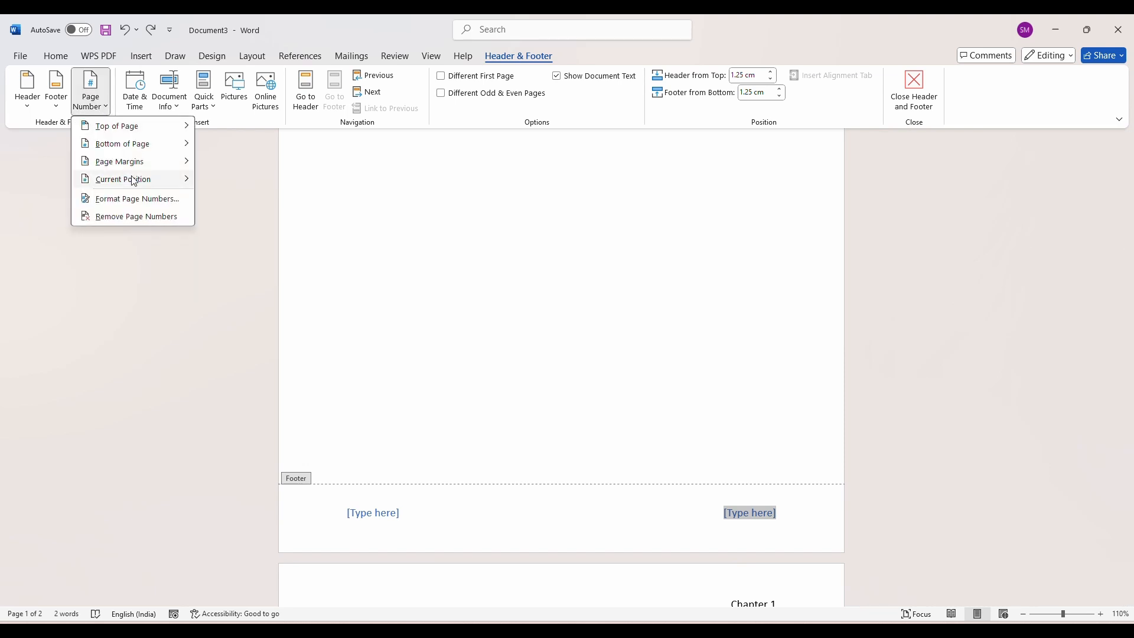
{"action": "mouse_move", "coordinate": [152, 187]}
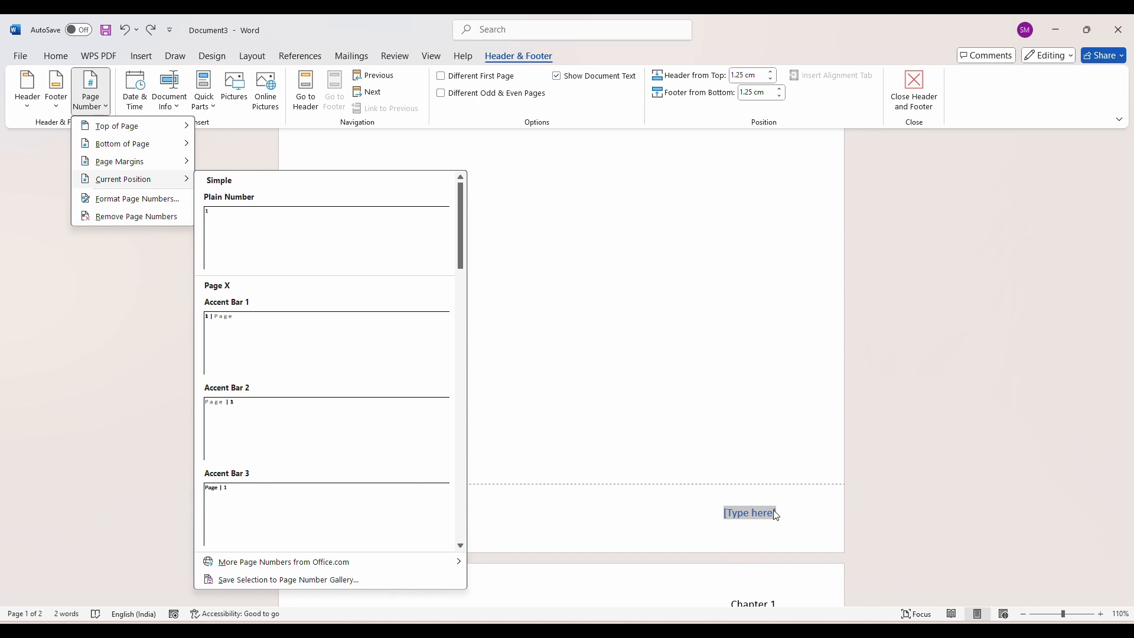
{"action": "scroll", "coordinate": [298, 274], "scroll_direction": "down", "scroll_amount": 3}
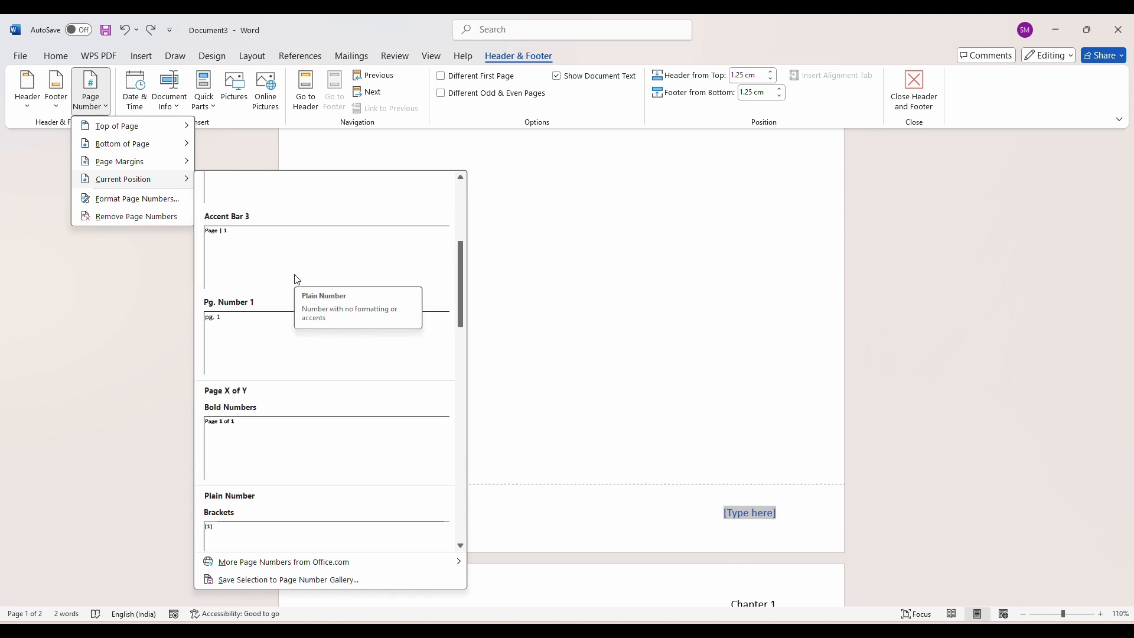
{"action": "left_click", "coordinate": [227, 426]}
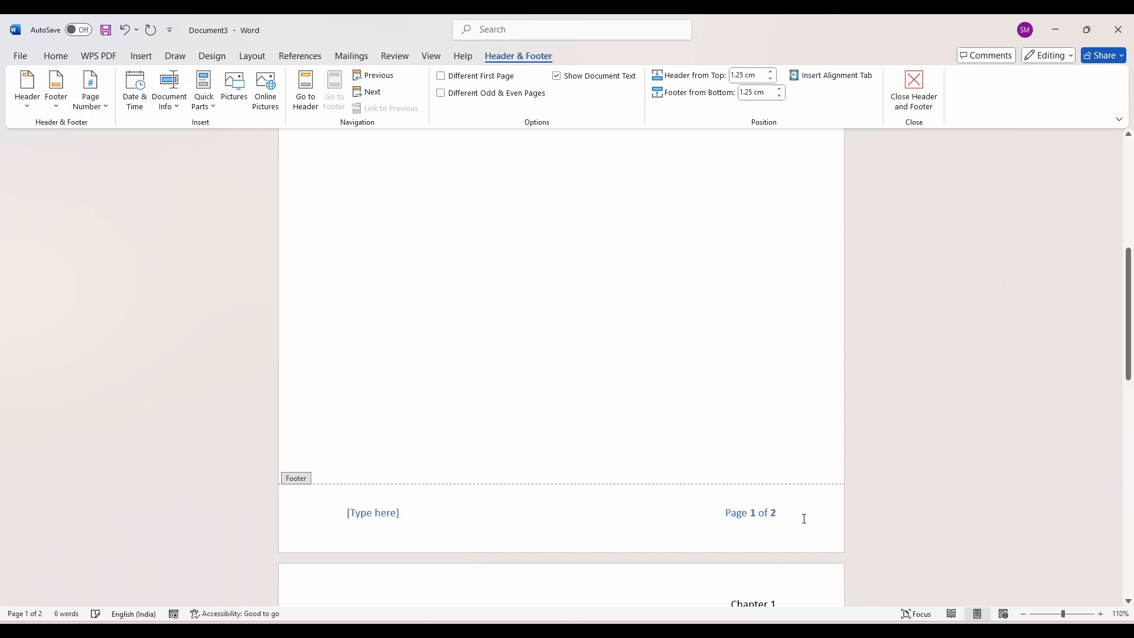
{"action": "scroll", "coordinate": [912, 402], "scroll_direction": "down", "scroll_amount": 2}
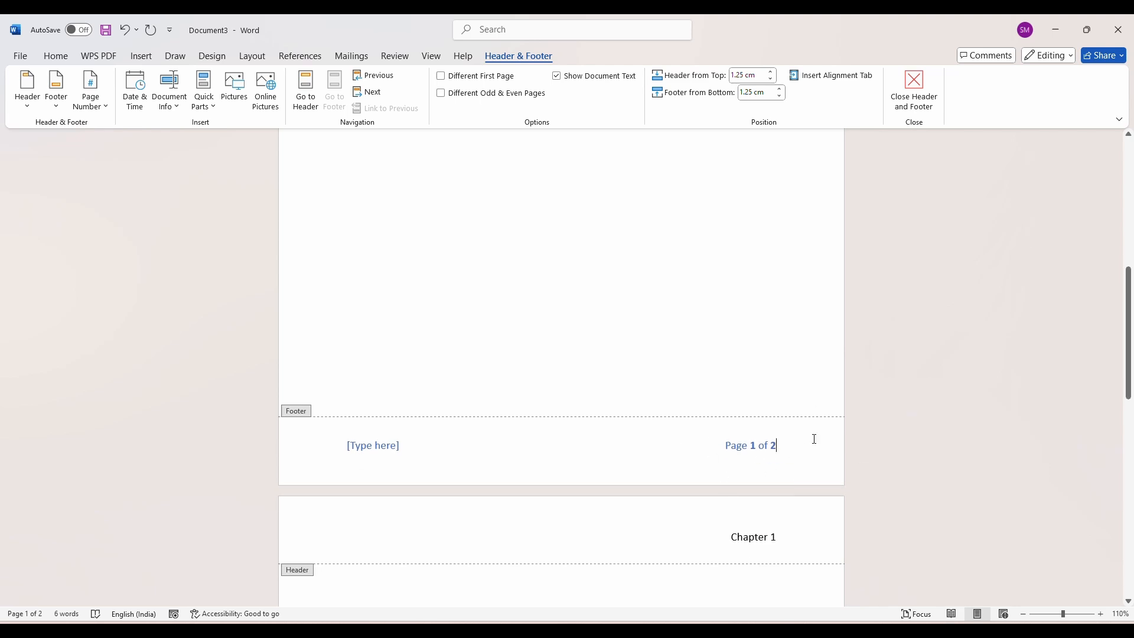
{"action": "scroll", "coordinate": [855, 451], "scroll_direction": "down", "scroll_amount": 15}
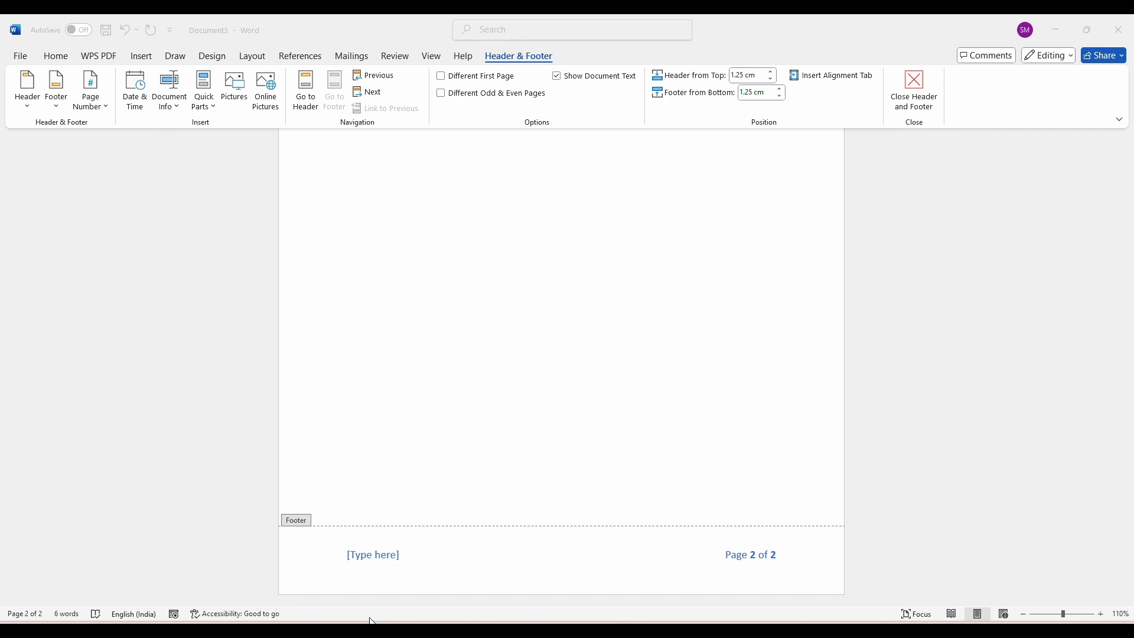
- Replace the footer's left placeholder with the date in the "16 July 2025" format, keeping automatic updating on
{"action": "scroll", "coordinate": [388, 562], "scroll_direction": "up", "scroll_amount": 10}
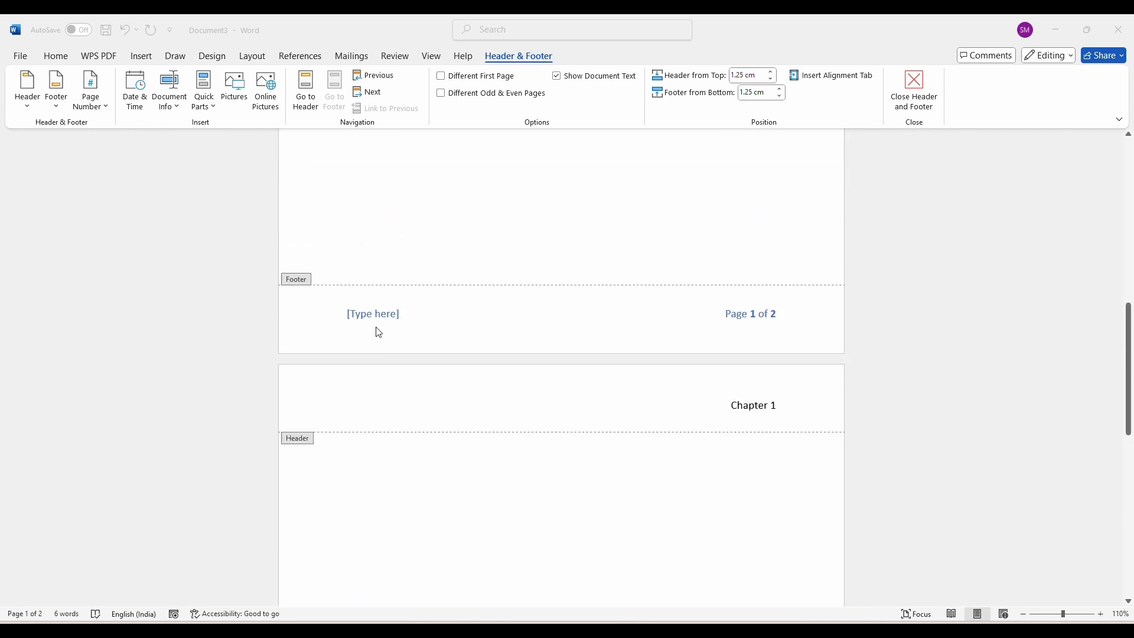
{"action": "left_click", "coordinate": [370, 323]}
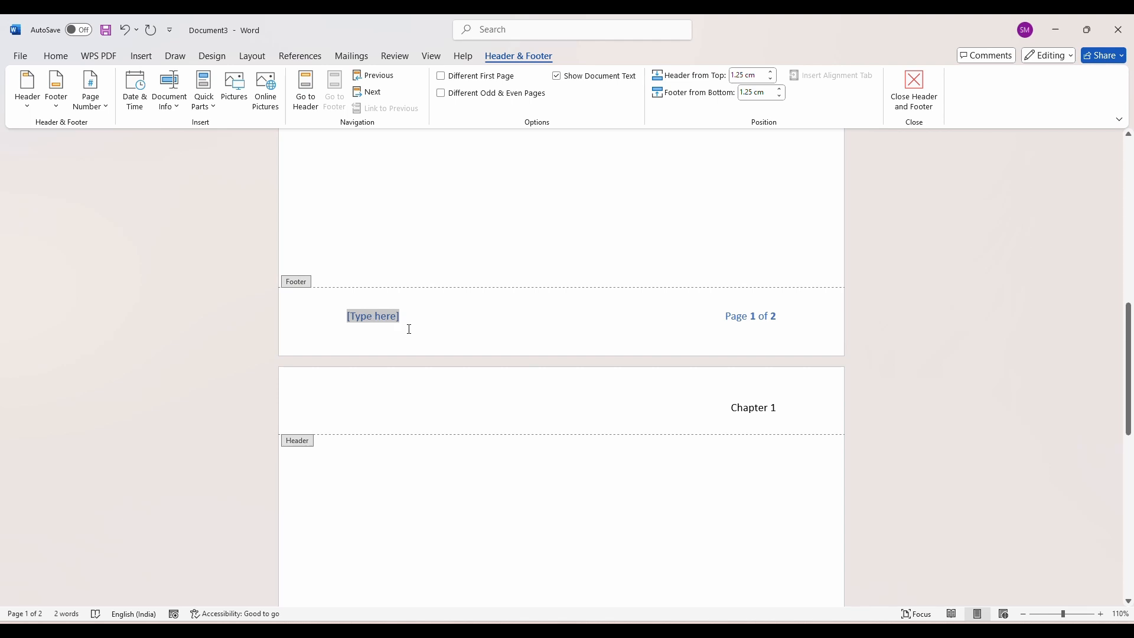
{"action": "left_click", "coordinate": [135, 95]}
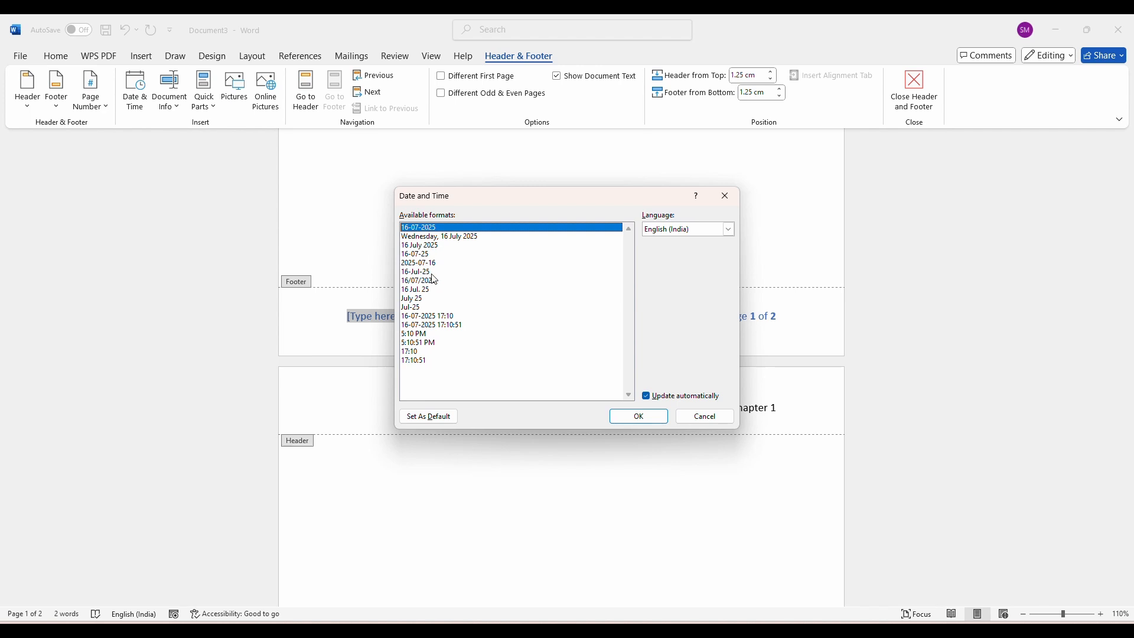
{"action": "left_click", "coordinate": [421, 246]}
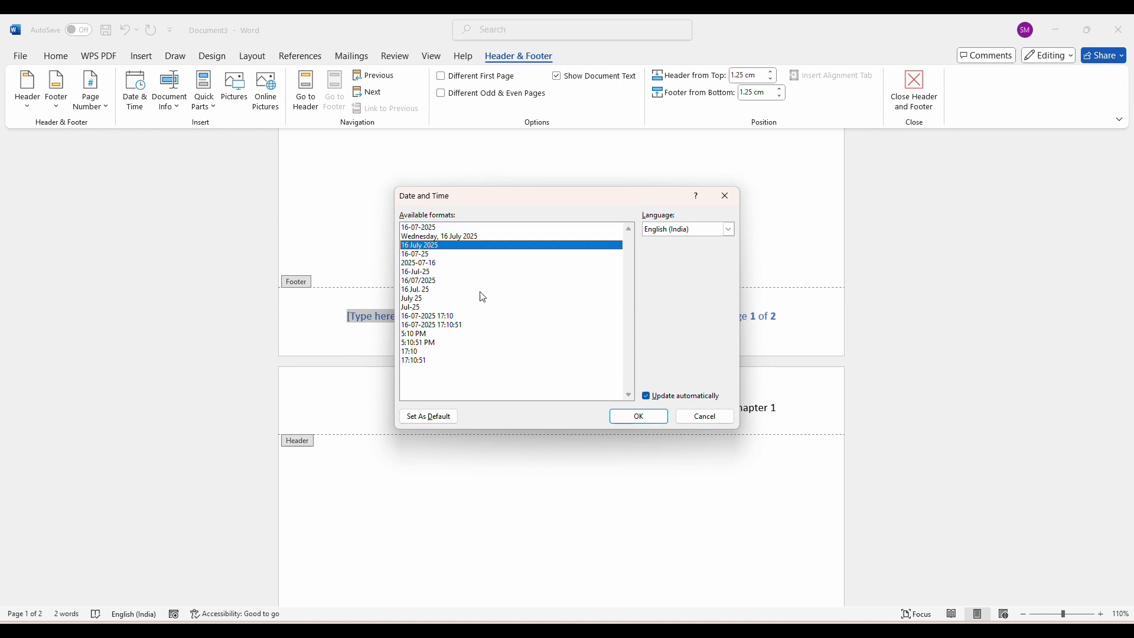
{"action": "left_click", "coordinate": [648, 398]}
{"action": "left_click", "coordinate": [648, 396]}
{"action": "left_click", "coordinate": [639, 417]}
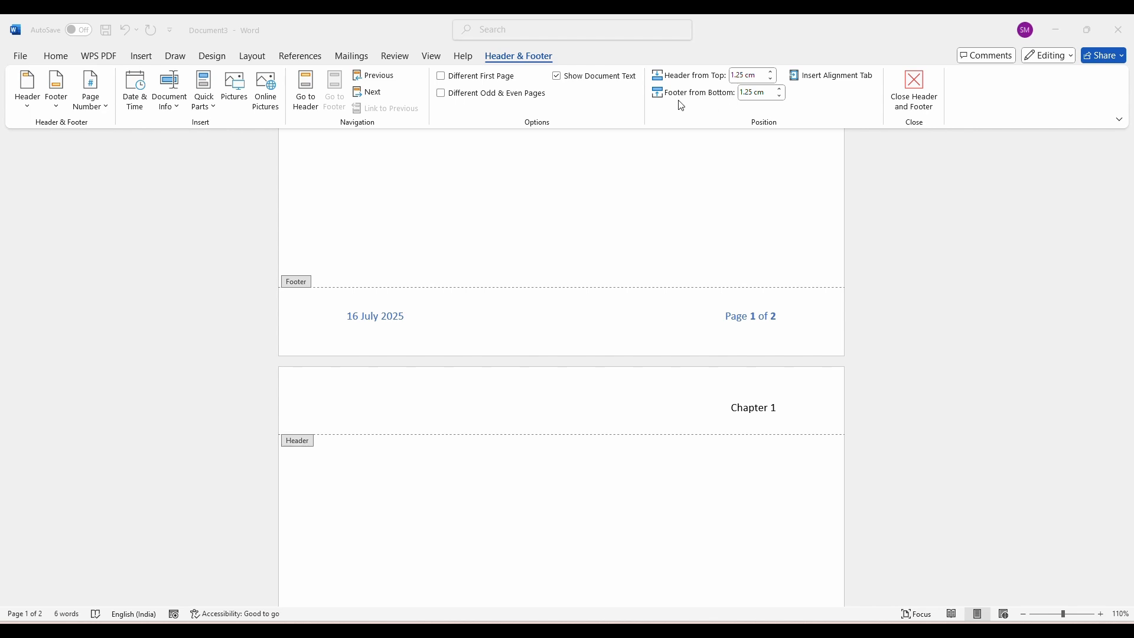
- Try raising the footer's distance from the bottom of the page to 3.7 cm
{"action": "scroll", "coordinate": [710, 177], "scroll_direction": "up", "scroll_amount": 6}
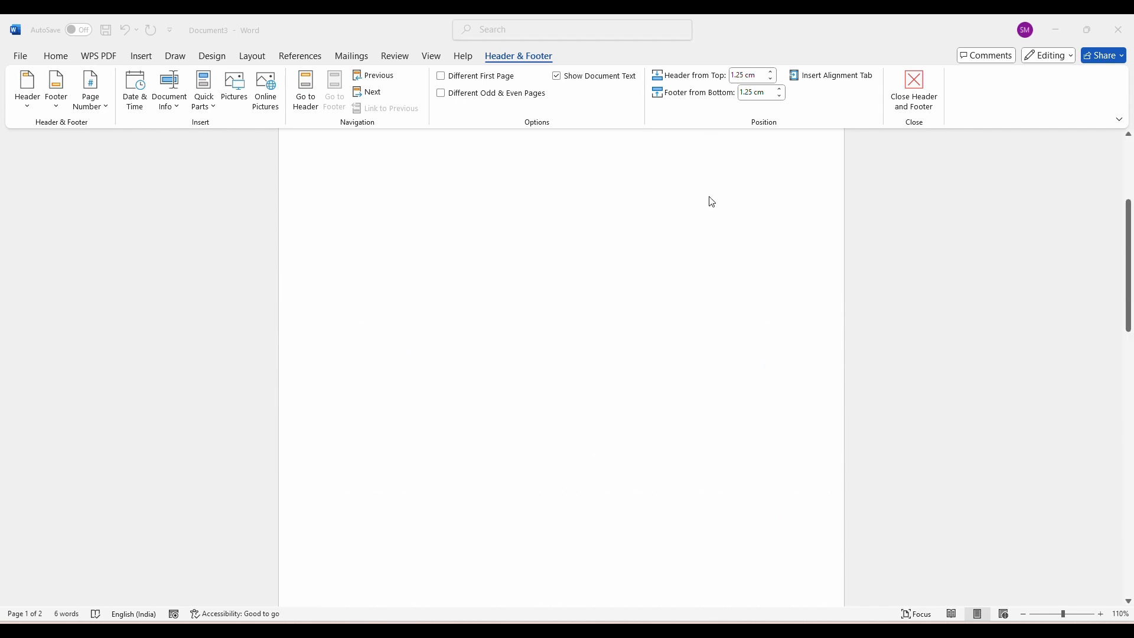
{"action": "scroll", "coordinate": [727, 144], "scroll_direction": "down", "scroll_amount": 5}
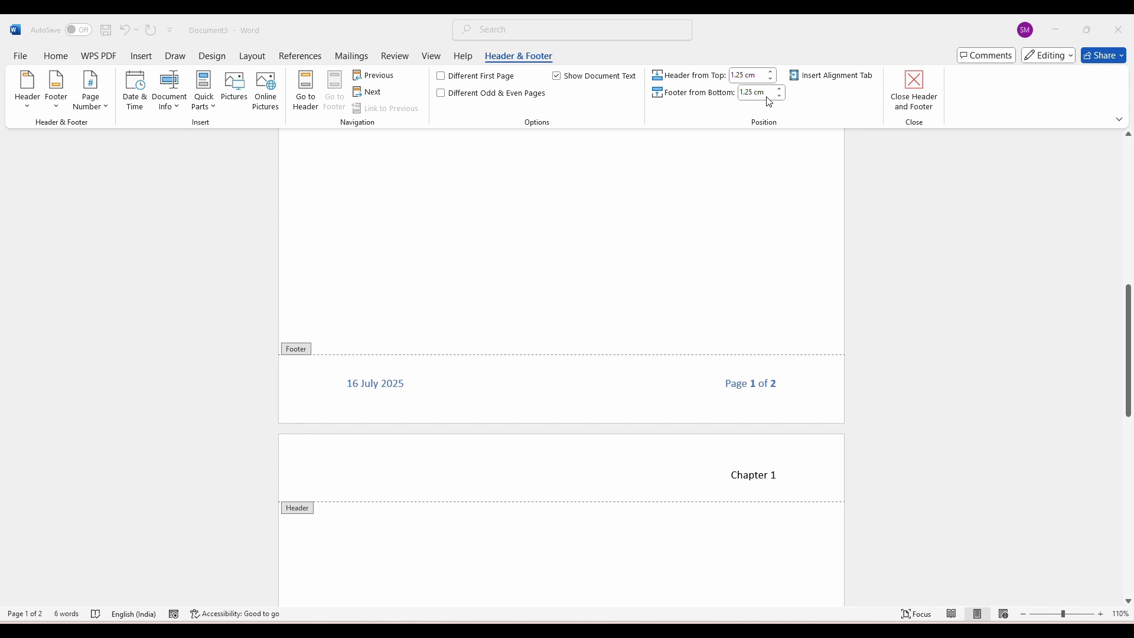
{"action": "left_click", "coordinate": [781, 91]}
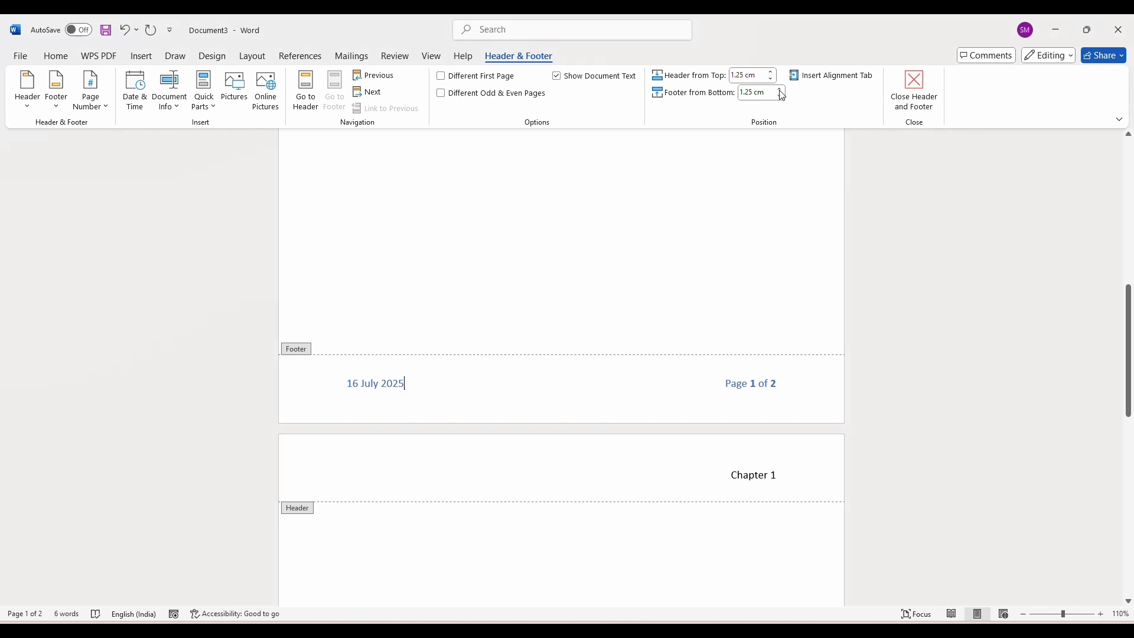
{"action": "left_click", "coordinate": [780, 91]}
{"action": "left_click", "coordinate": [781, 91]}
{"action": "left_click", "coordinate": [780, 91]}
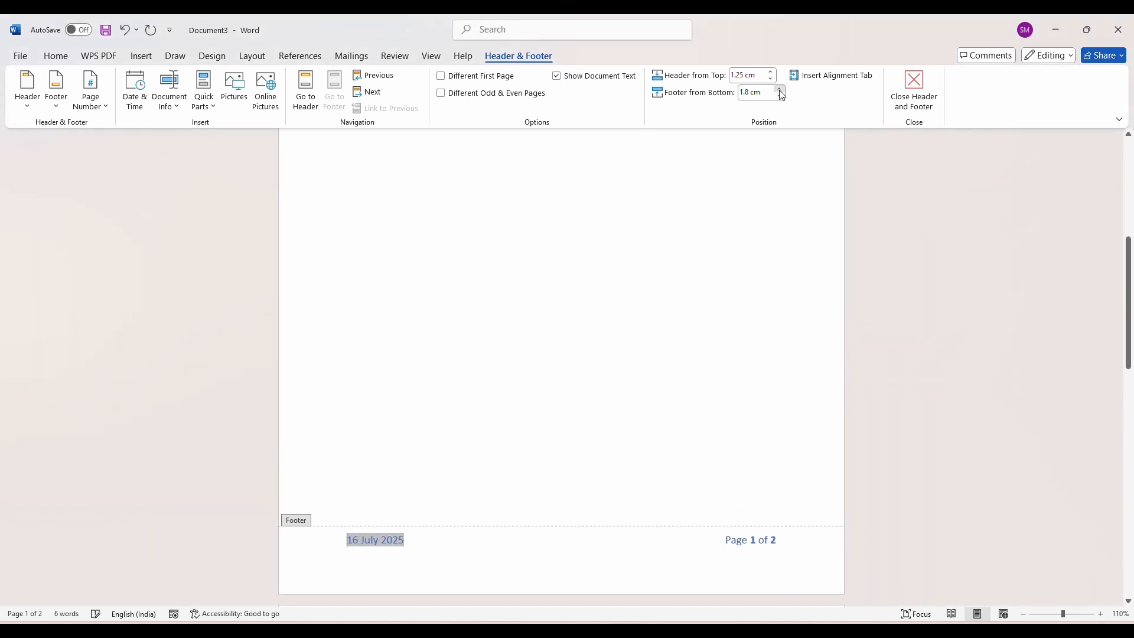
{"action": "left_click", "coordinate": [780, 91]}
{"action": "left_click", "coordinate": [780, 91]}
{"action": "left_click", "coordinate": [780, 91]}
{"action": "left_click", "coordinate": [781, 91]}
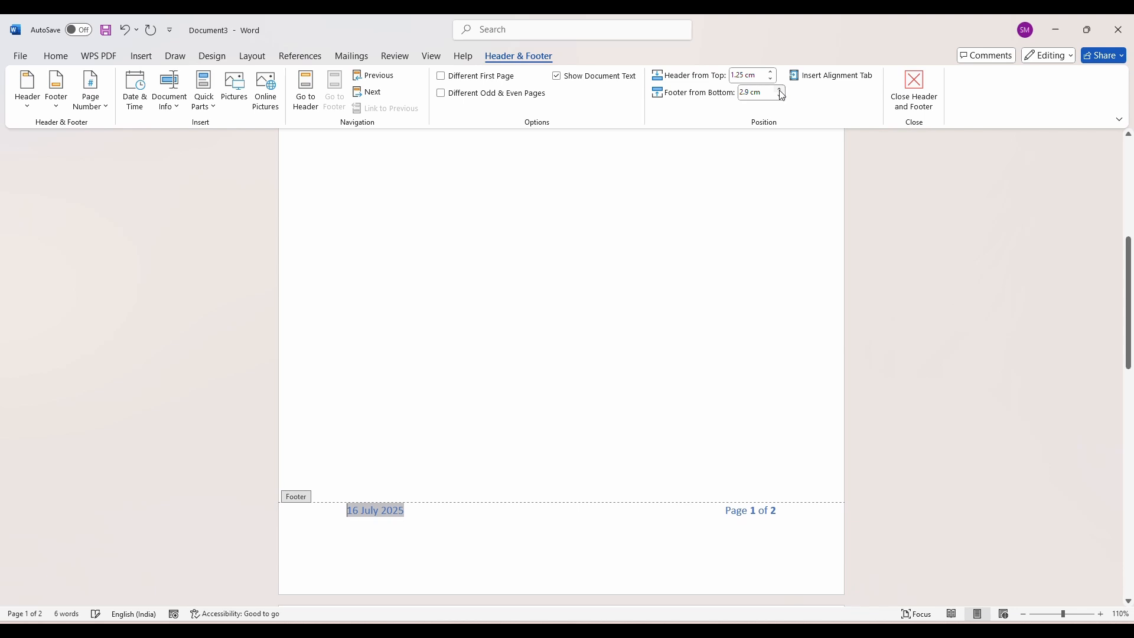
{"action": "left_click", "coordinate": [780, 91]}
{"action": "left_click", "coordinate": [781, 91]}
{"action": "left_click", "coordinate": [780, 91]}
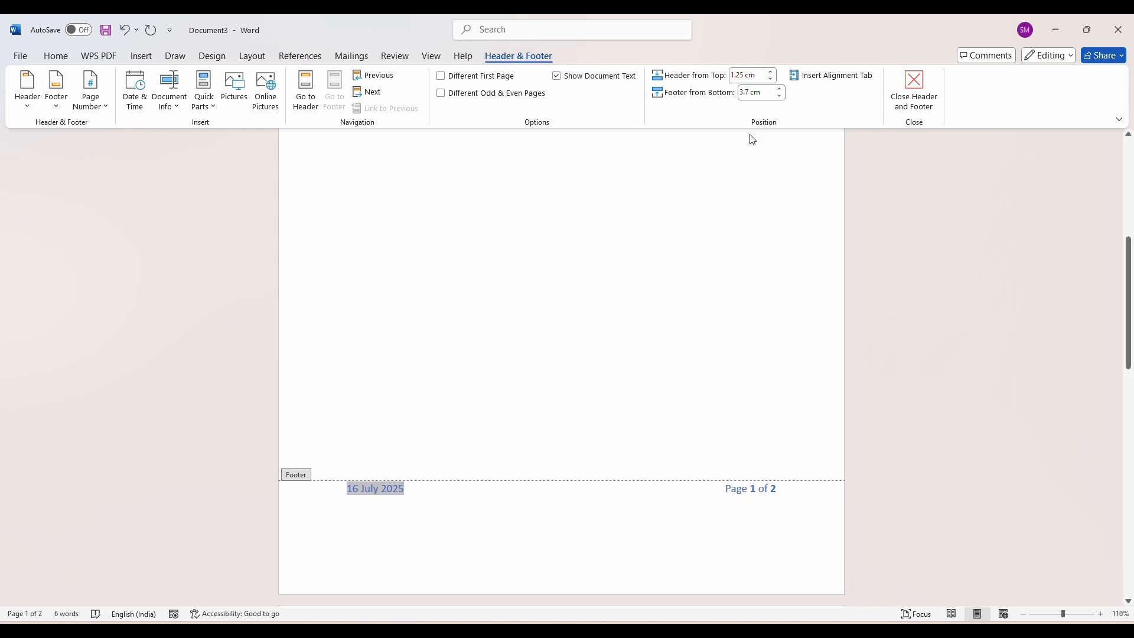
- Set the footer's distance from the bottom of the page to 1.25 cm and close header and footer editing
{"action": "left_click", "coordinate": [758, 77]}
{"action": "left_click", "coordinate": [734, 73]}
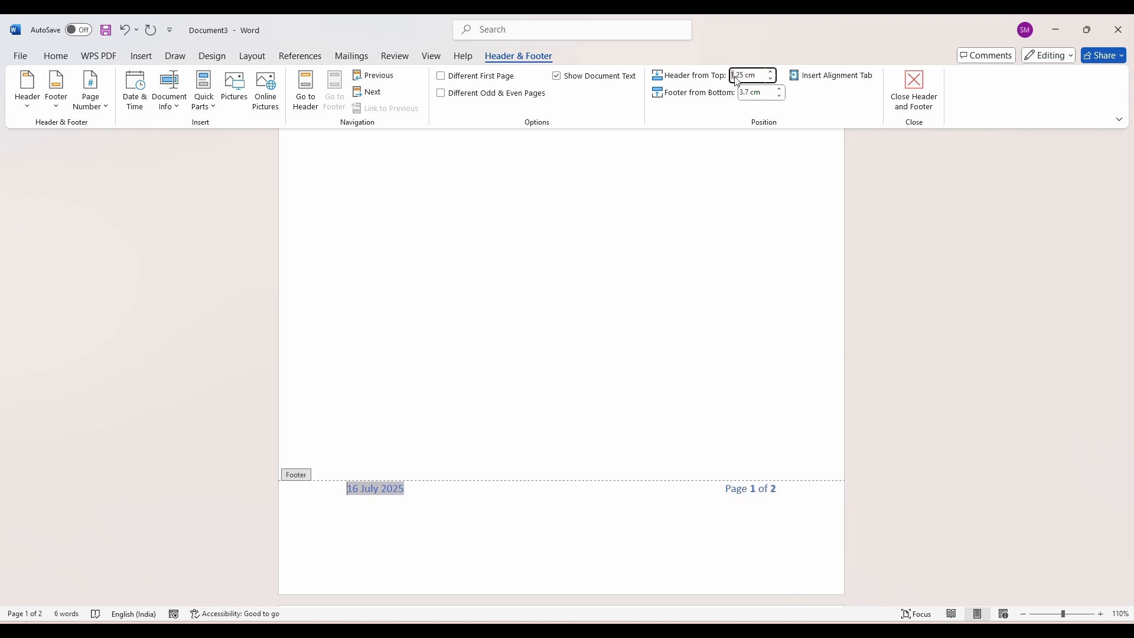
{"action": "left_click_drag", "start_coordinate": [758, 75], "coordinate": [742, 75]}
{"action": "left_click", "coordinate": [744, 93]}
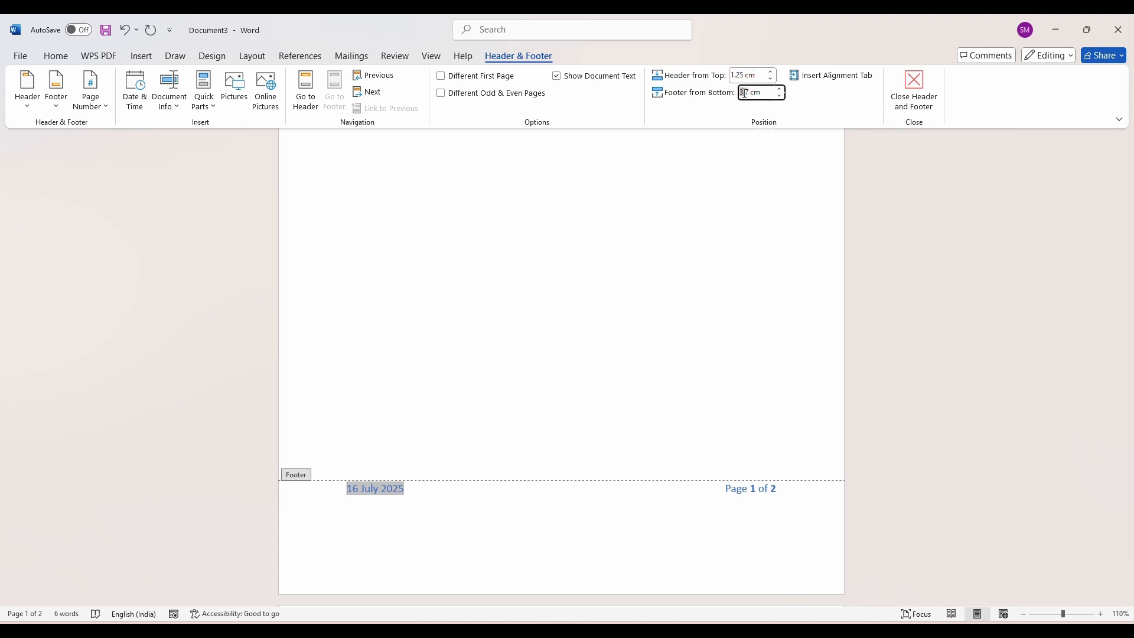
{"action": "left_click", "coordinate": [768, 93]}
{"action": "key", "text": "BackSpace"}
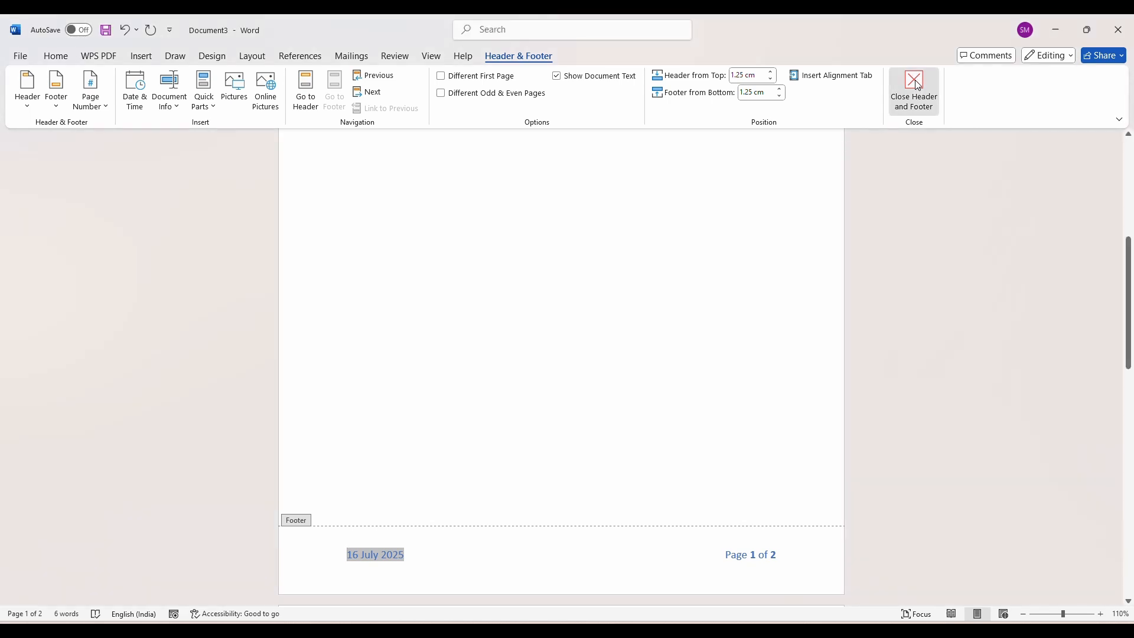
{"action": "left_click", "coordinate": [917, 85]}
- Review the header text, footer date and page numbering across the document's two pages
{"action": "scroll", "coordinate": [694, 228], "scroll_direction": "up", "scroll_amount": 5}
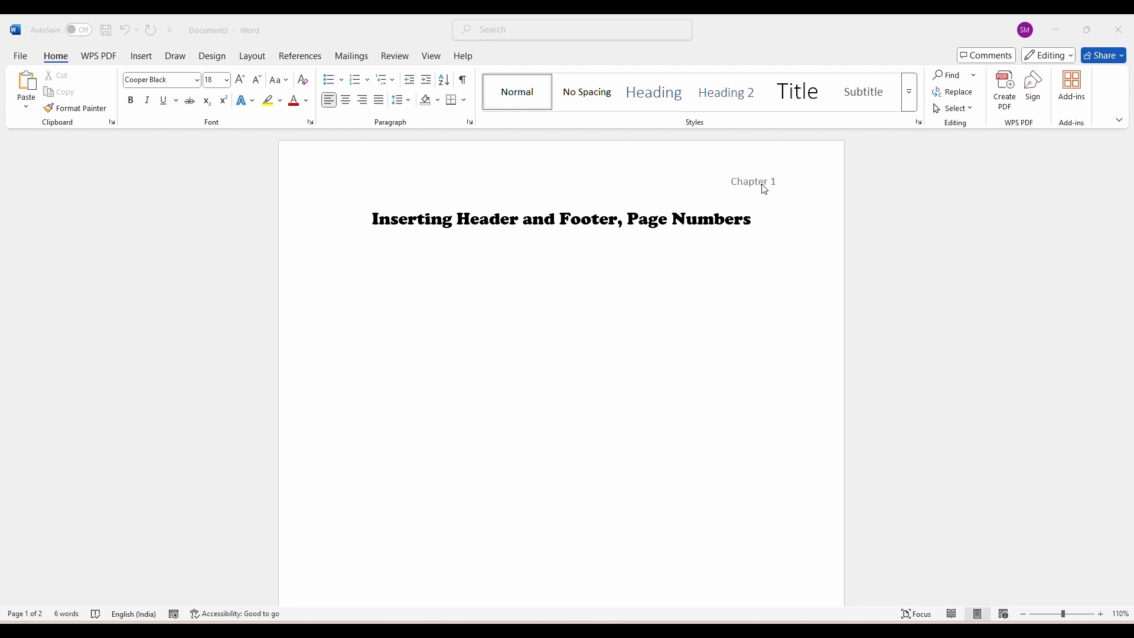
{"action": "scroll", "coordinate": [778, 223], "scroll_direction": "down", "scroll_amount": 6}
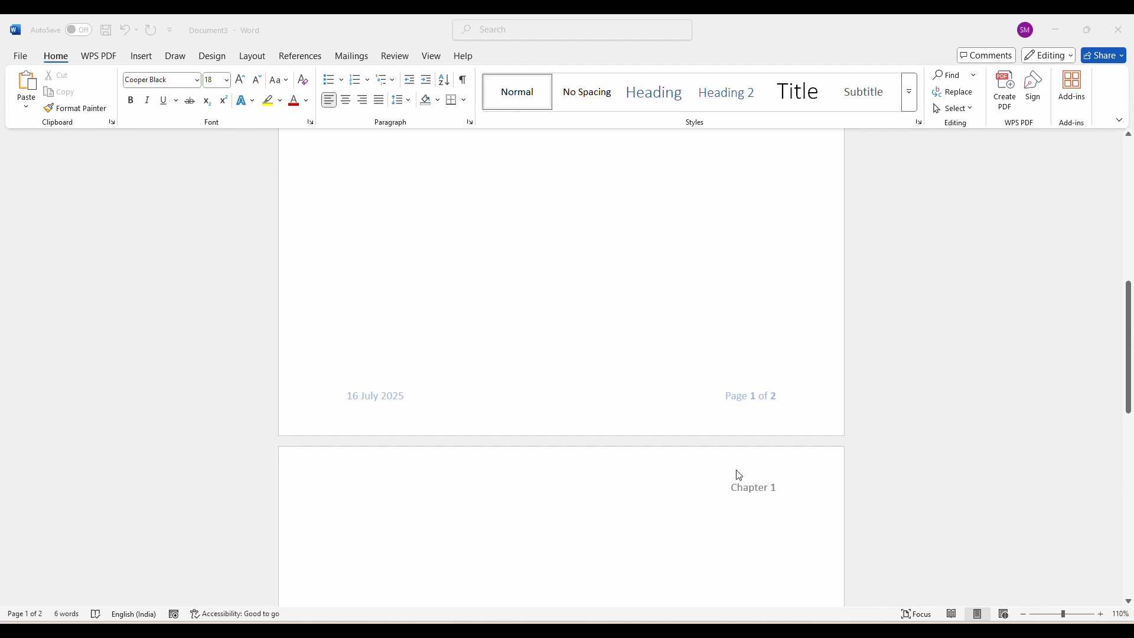
{"action": "scroll", "coordinate": [691, 470], "scroll_direction": "up", "scroll_amount": 1}
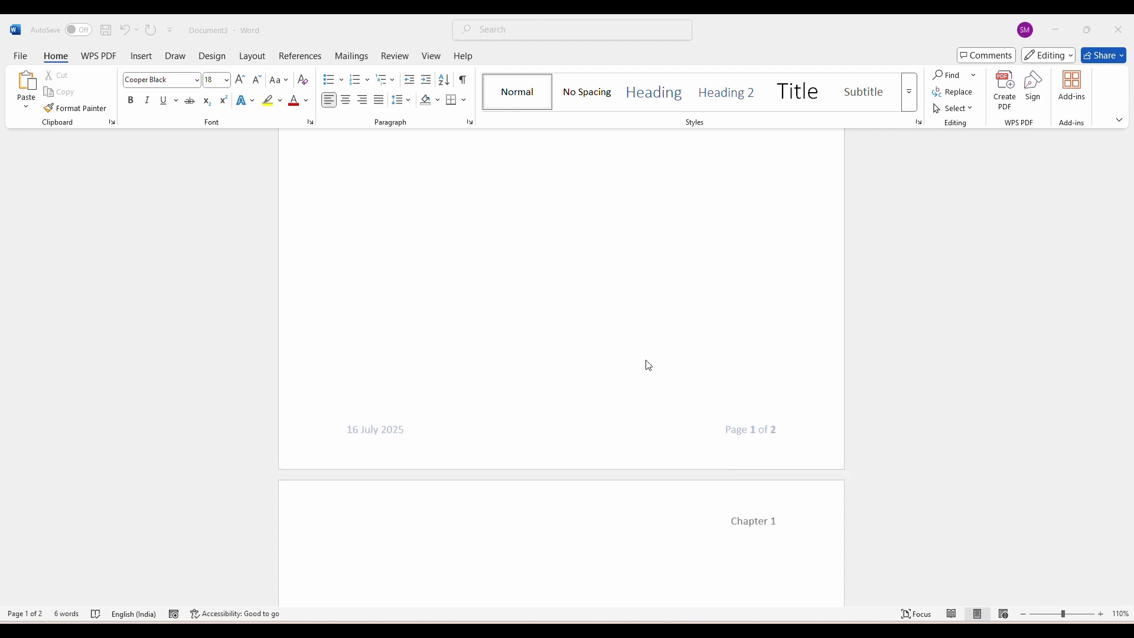
{"action": "scroll", "coordinate": [632, 365], "scroll_direction": "up", "scroll_amount": 5}
{"action": "scroll", "coordinate": [634, 367], "scroll_direction": "up", "scroll_amount": 5}
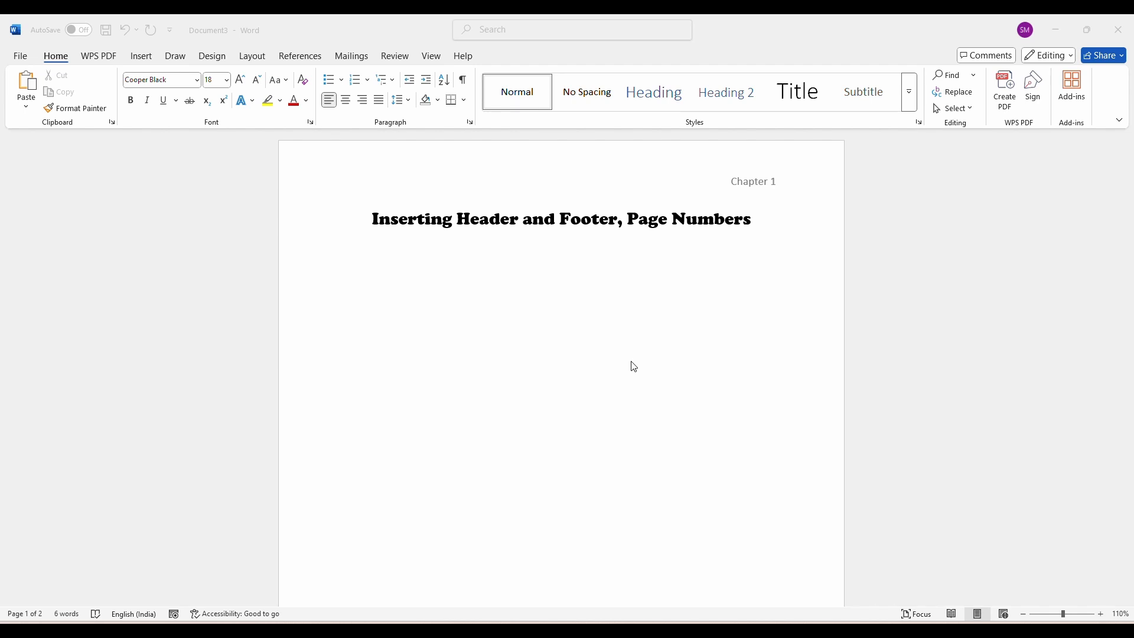
{"action": "scroll", "coordinate": [634, 367], "scroll_direction": "down", "scroll_amount": 1}
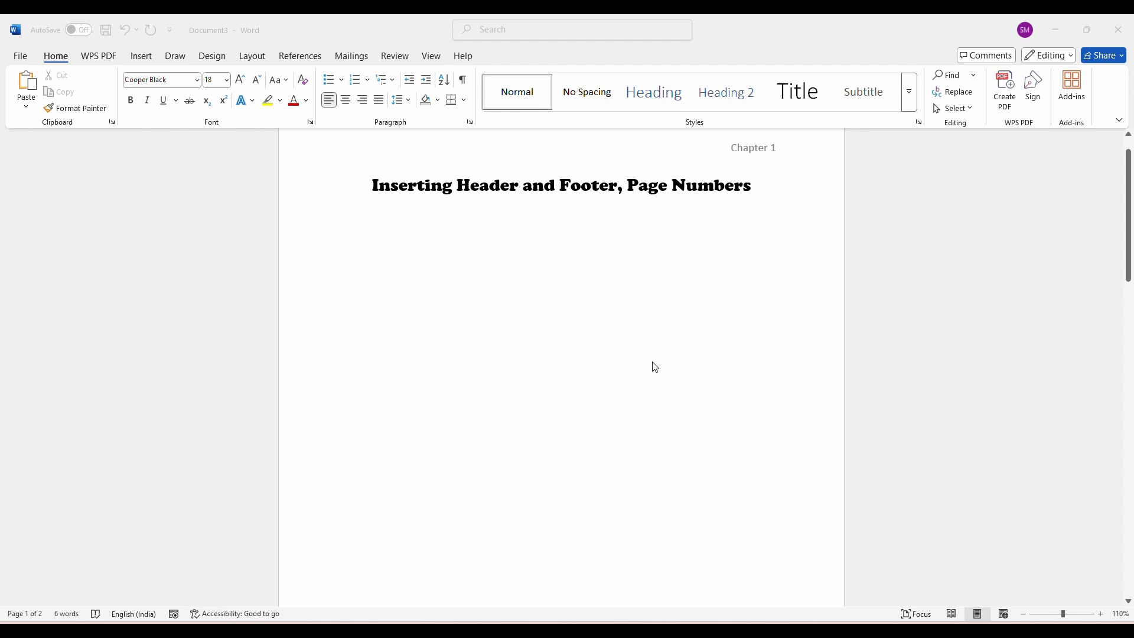
{"action": "scroll", "coordinate": [639, 332], "scroll_direction": "up", "scroll_amount": 1}
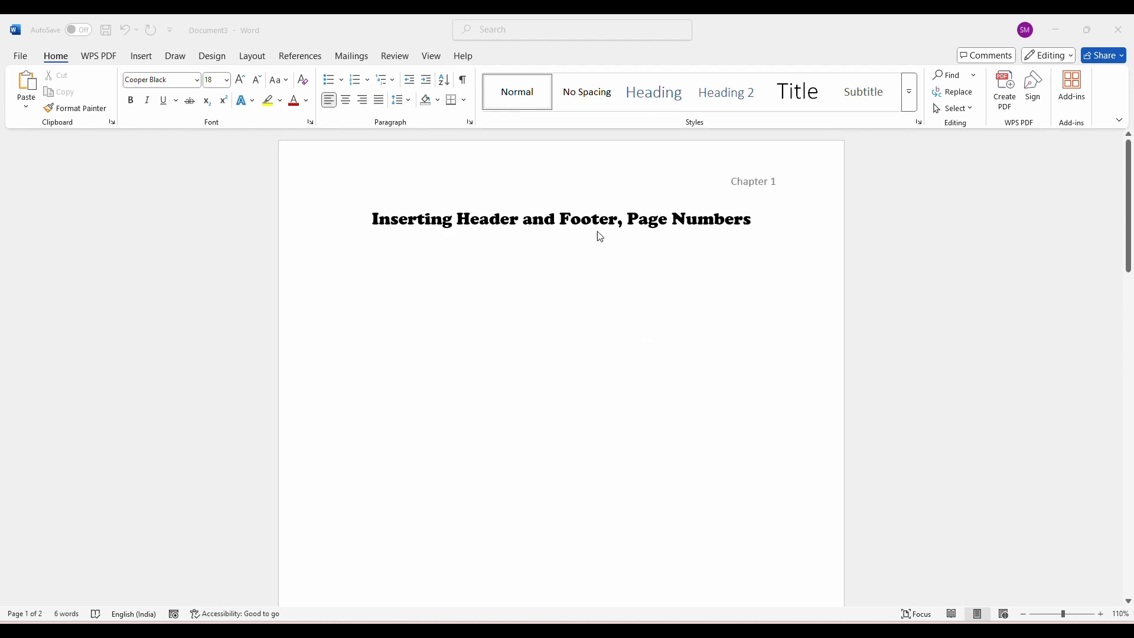
{"action": "scroll", "coordinate": [571, 287], "scroll_direction": "down", "scroll_amount": 10}
{"action": "scroll", "coordinate": [570, 295], "scroll_direction": "down", "scroll_amount": 3}
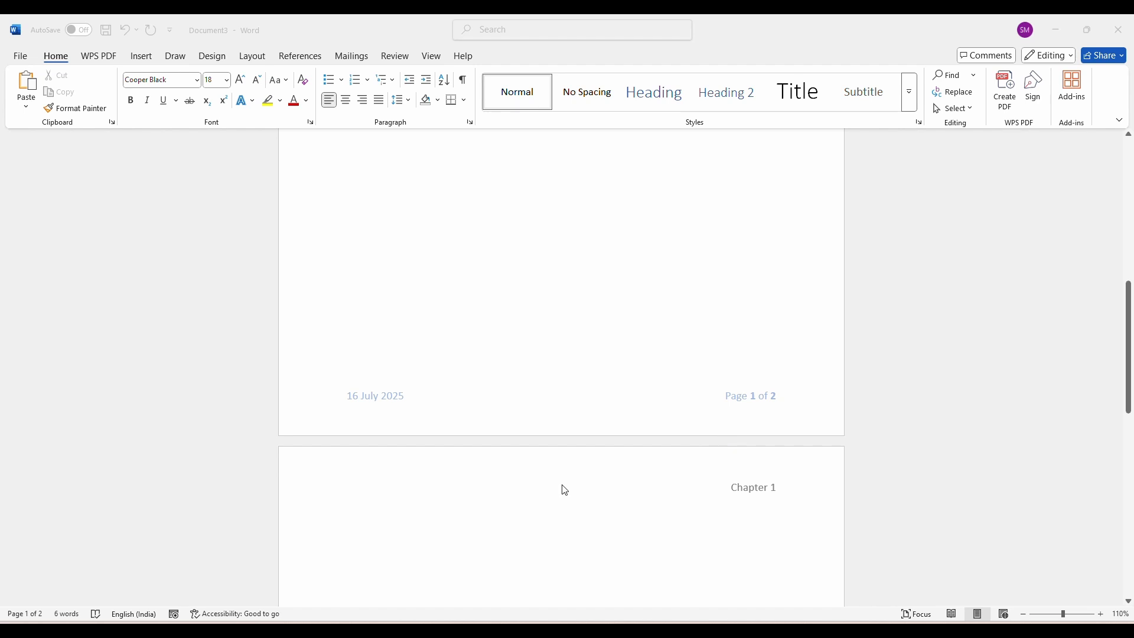
{"action": "scroll", "coordinate": [541, 393], "scroll_direction": "up", "scroll_amount": 1}
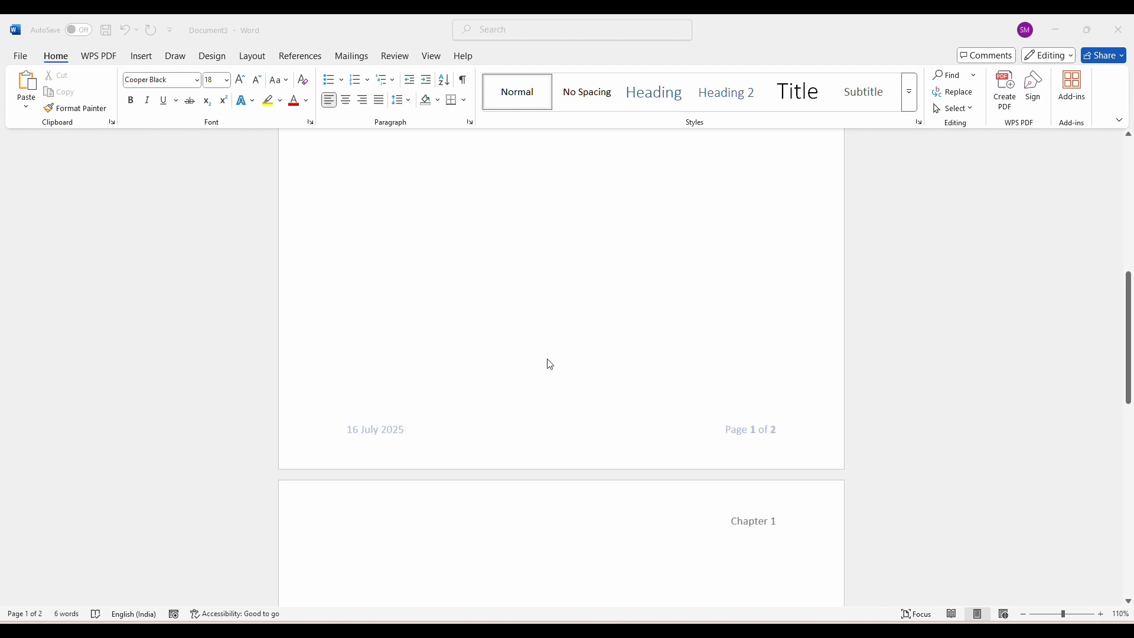
- Centre the empty paragraph at the end of page 1 and insert a Next Page section break there
{"action": "left_click", "coordinate": [539, 403]}
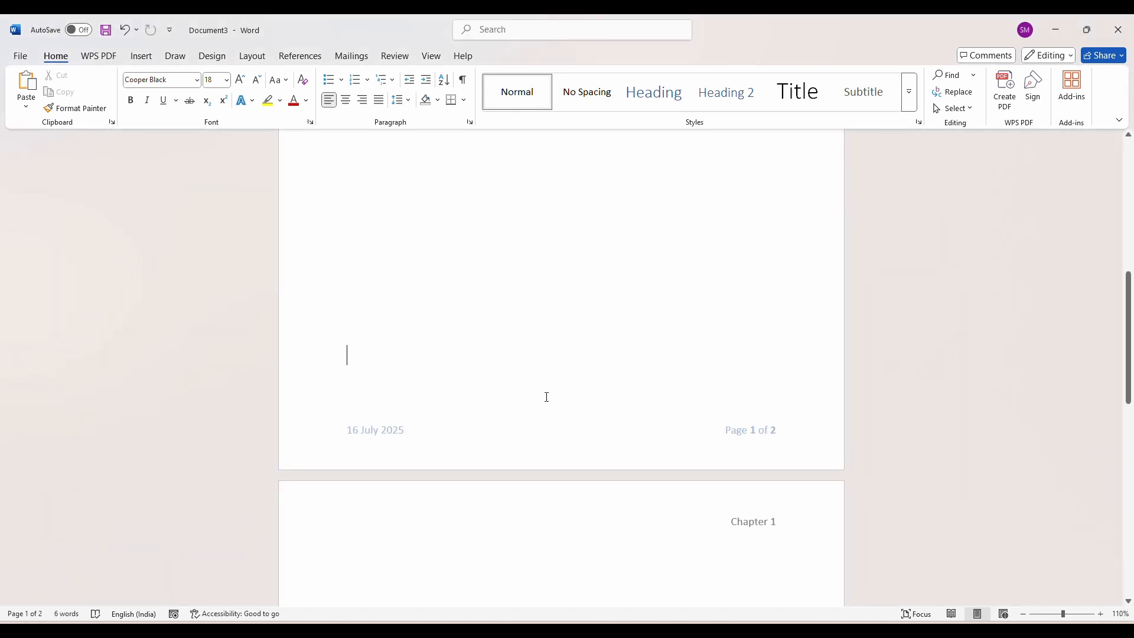
{"action": "scroll", "coordinate": [547, 397], "scroll_direction": "down", "scroll_amount": 1}
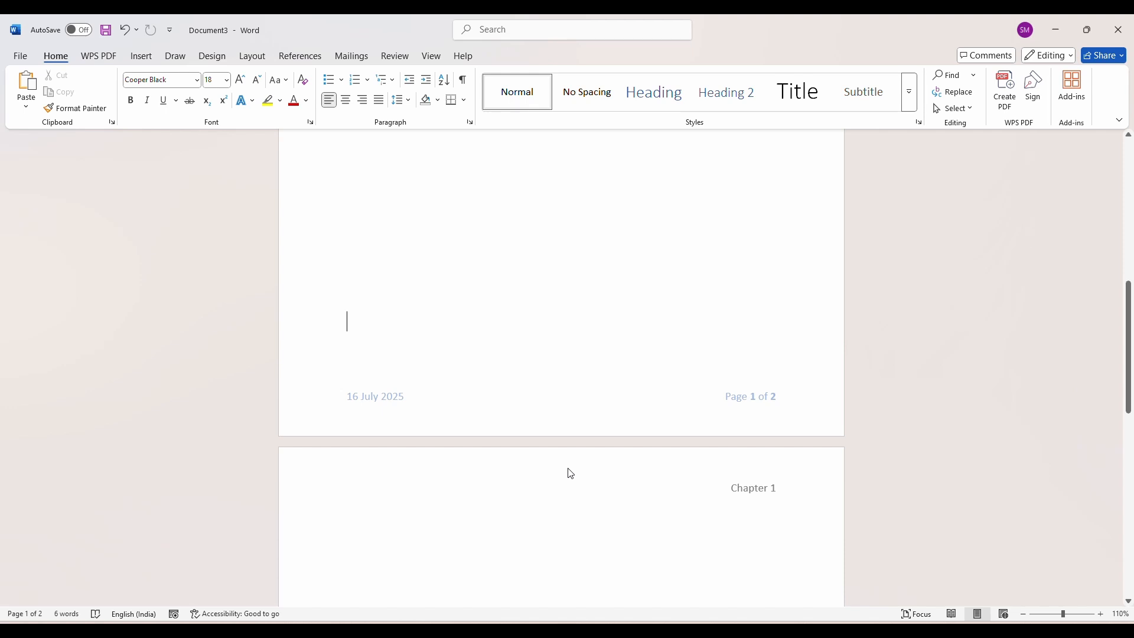
{"action": "key", "text": "ctrl+e"}
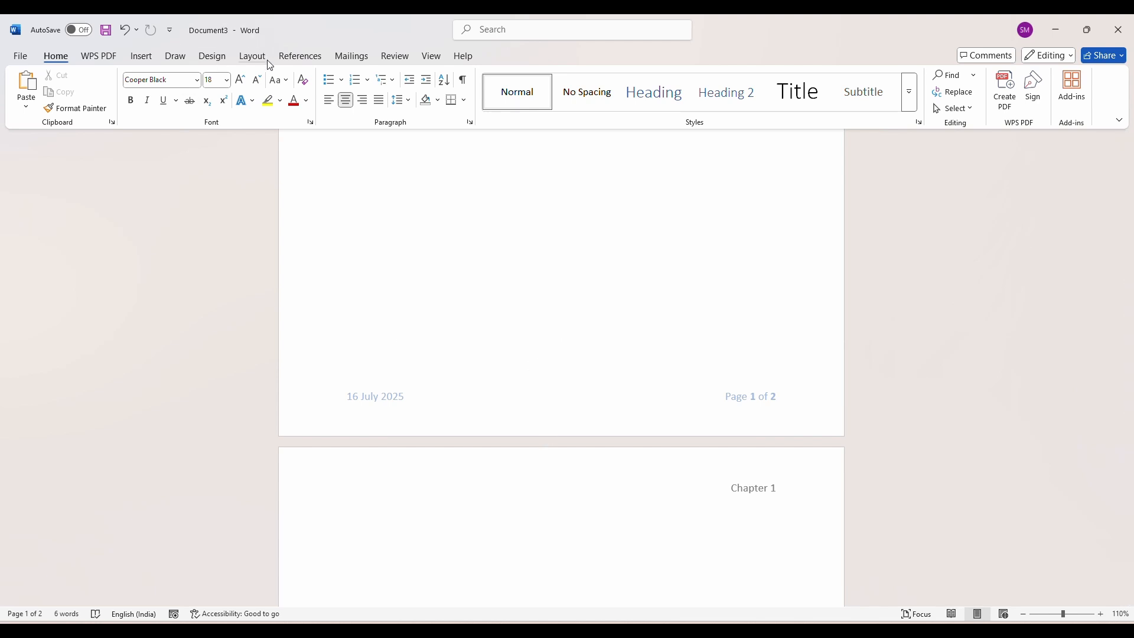
{"action": "left_click", "coordinate": [252, 59]}
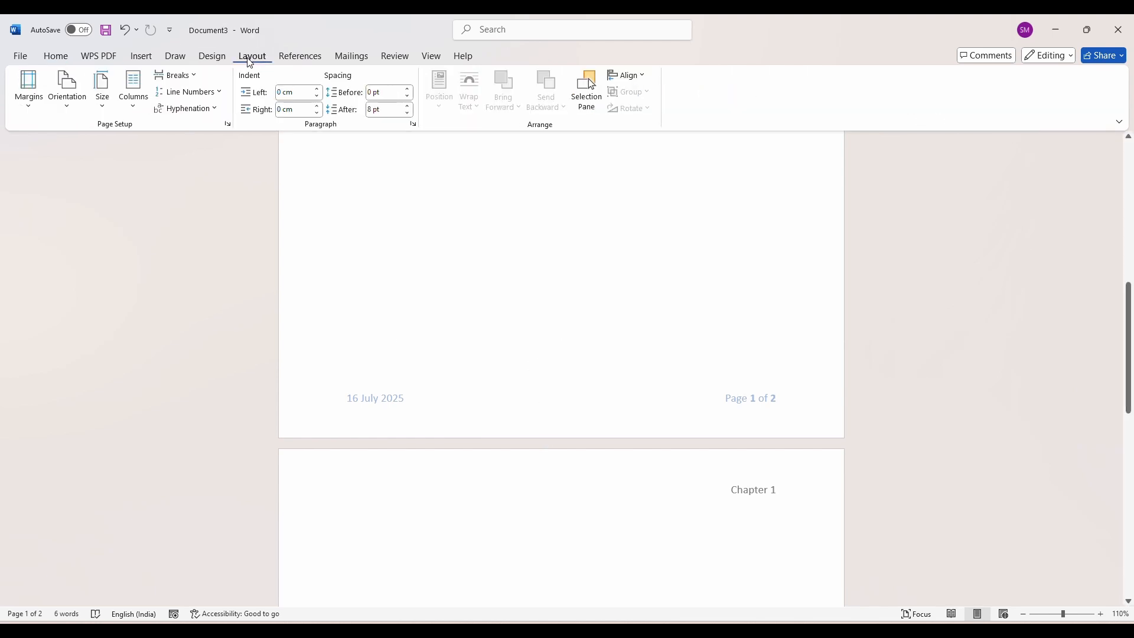
{"action": "left_click", "coordinate": [196, 79]}
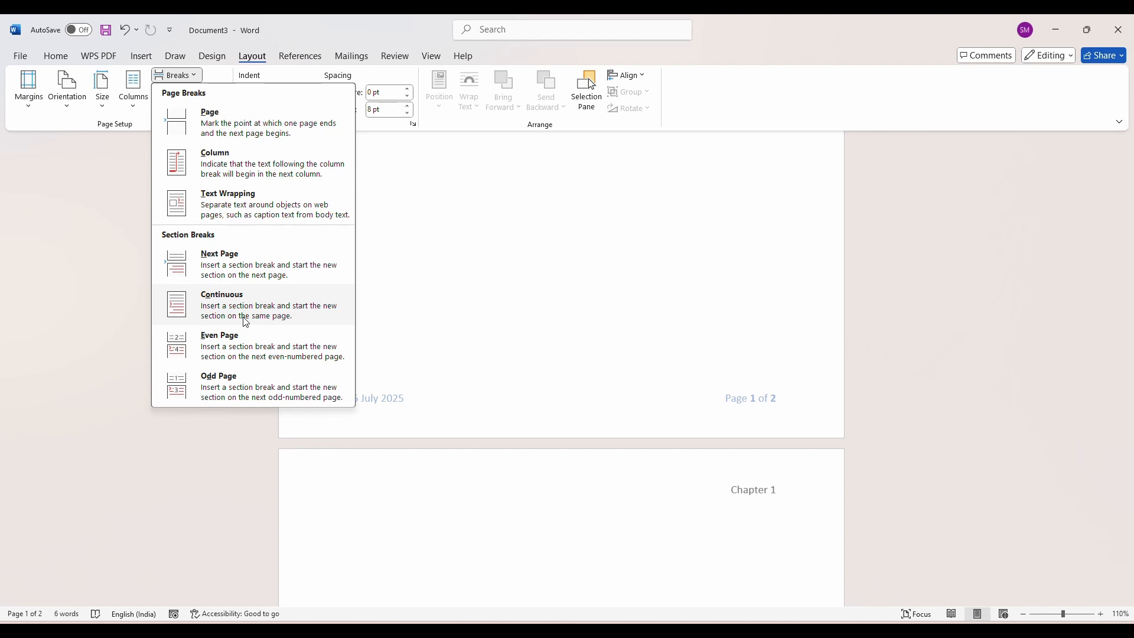
{"action": "left_click", "coordinate": [224, 267]}
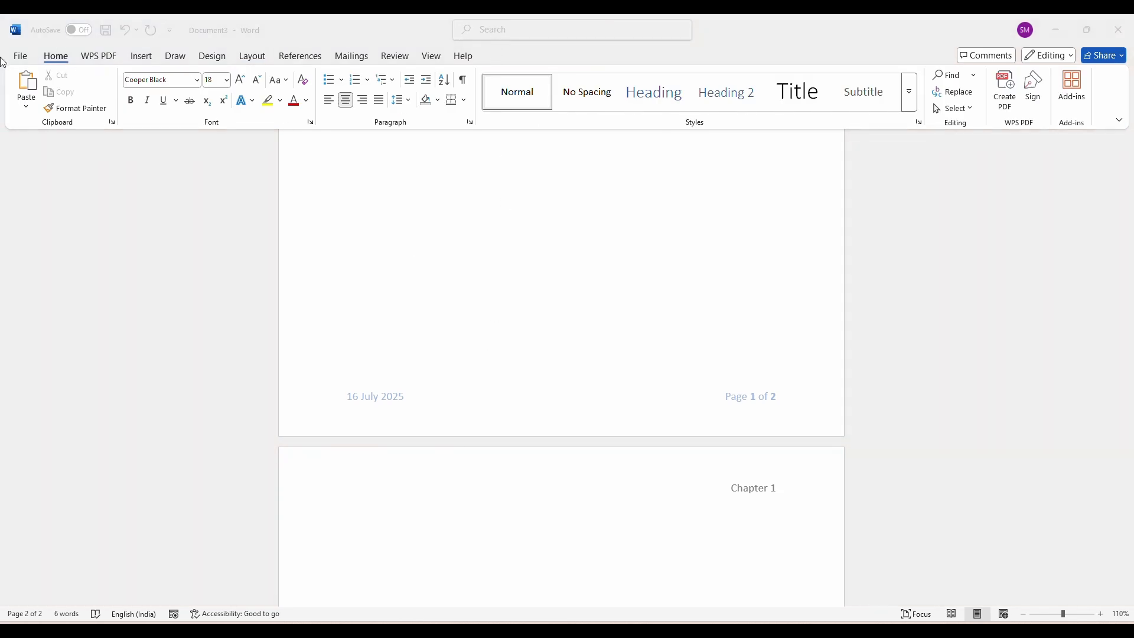
{"action": "left_click", "coordinate": [56, 60]}
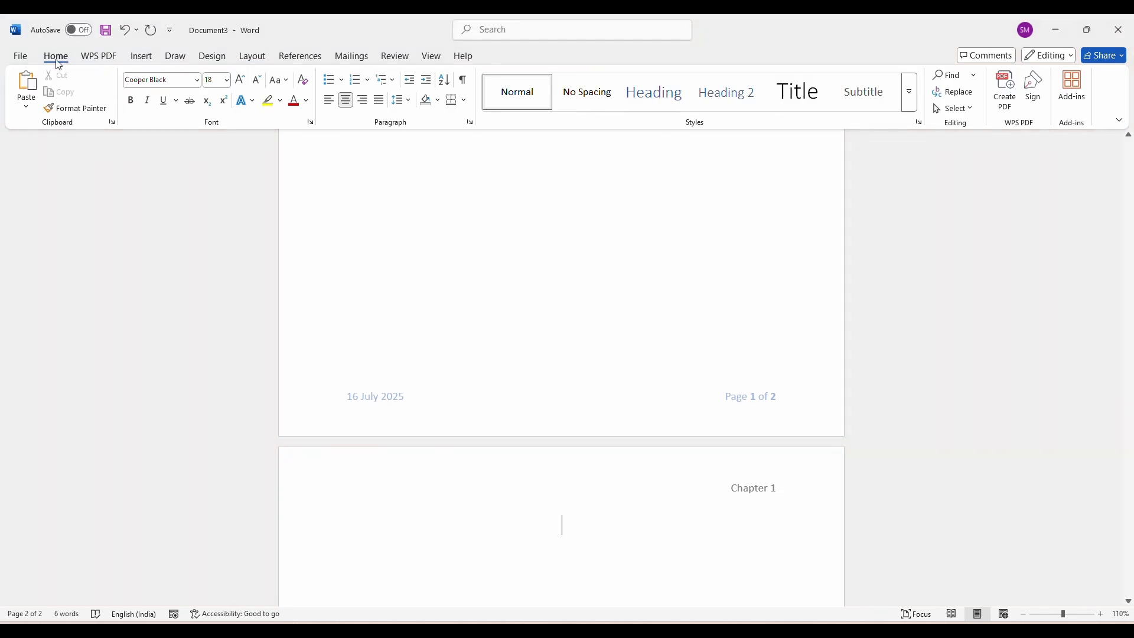
- Show the formatting marks, examine the section break between pages 1 and 2, and hide the marks again
{"action": "left_click", "coordinate": [464, 82]}
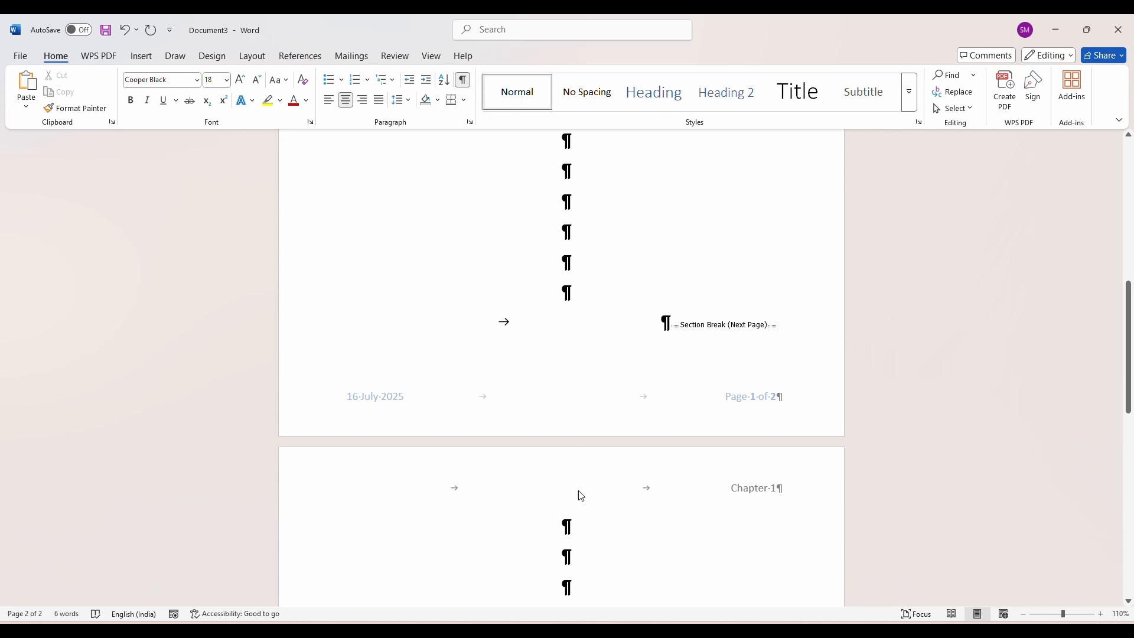
{"action": "scroll", "coordinate": [592, 281], "scroll_direction": "up", "scroll_amount": 3}
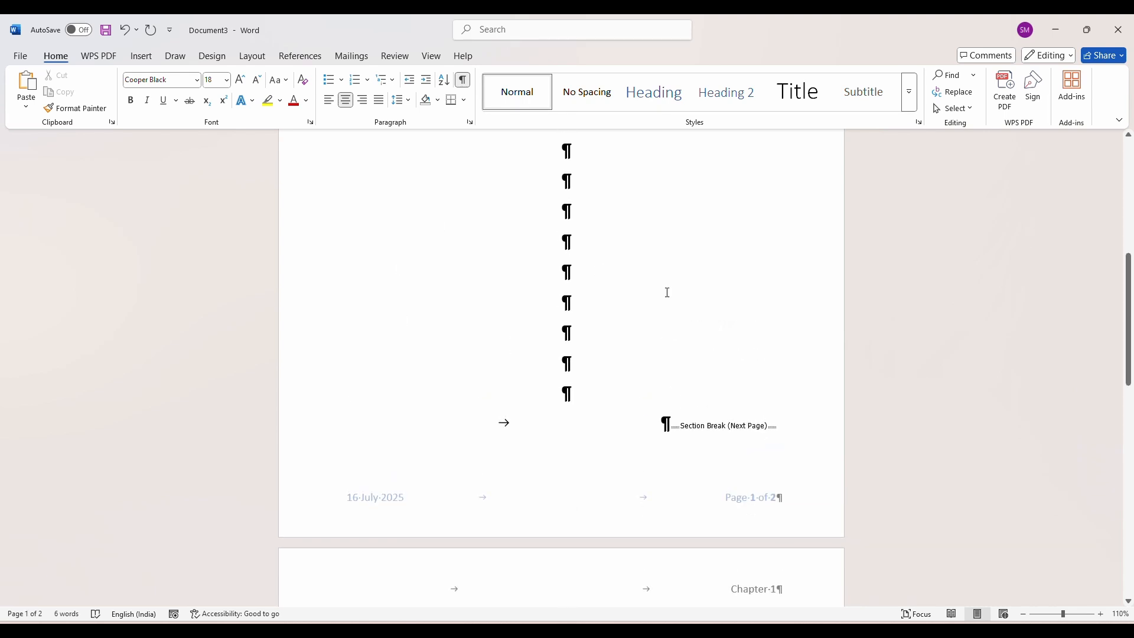
{"action": "scroll", "coordinate": [631, 466], "scroll_direction": "down", "scroll_amount": 7}
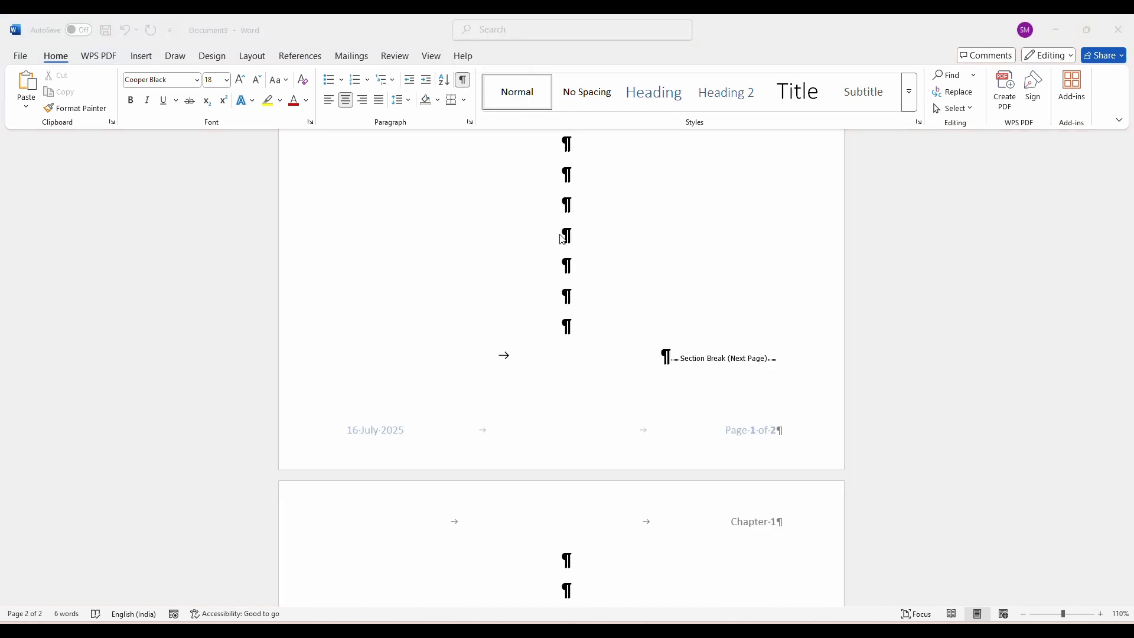
{"action": "left_click", "coordinate": [465, 82]}
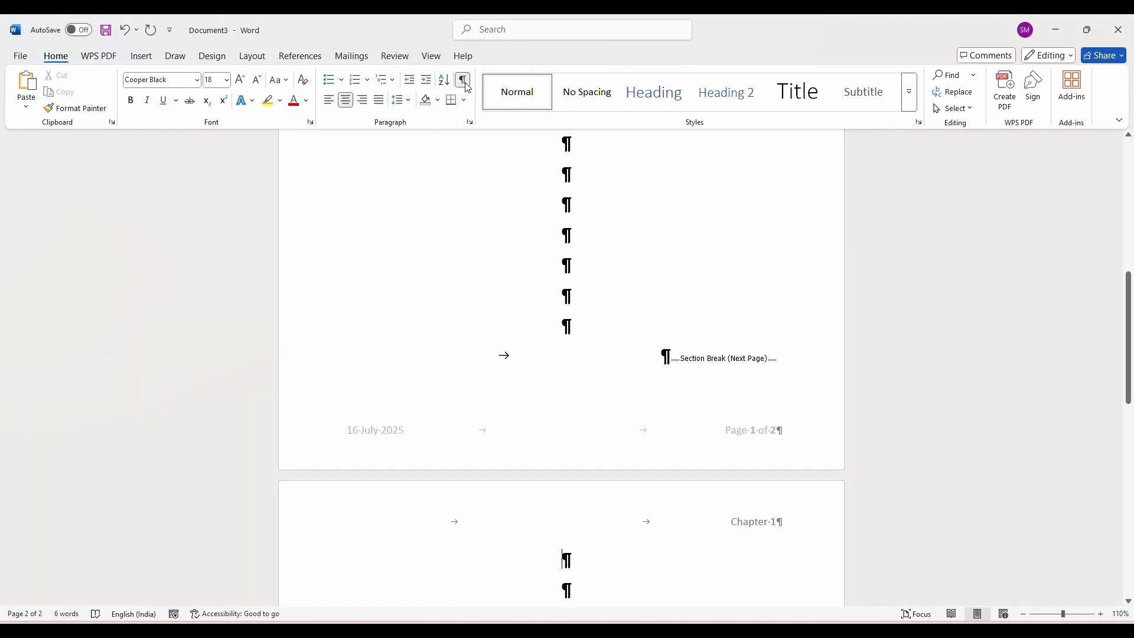
{"action": "left_click", "coordinate": [464, 82]}
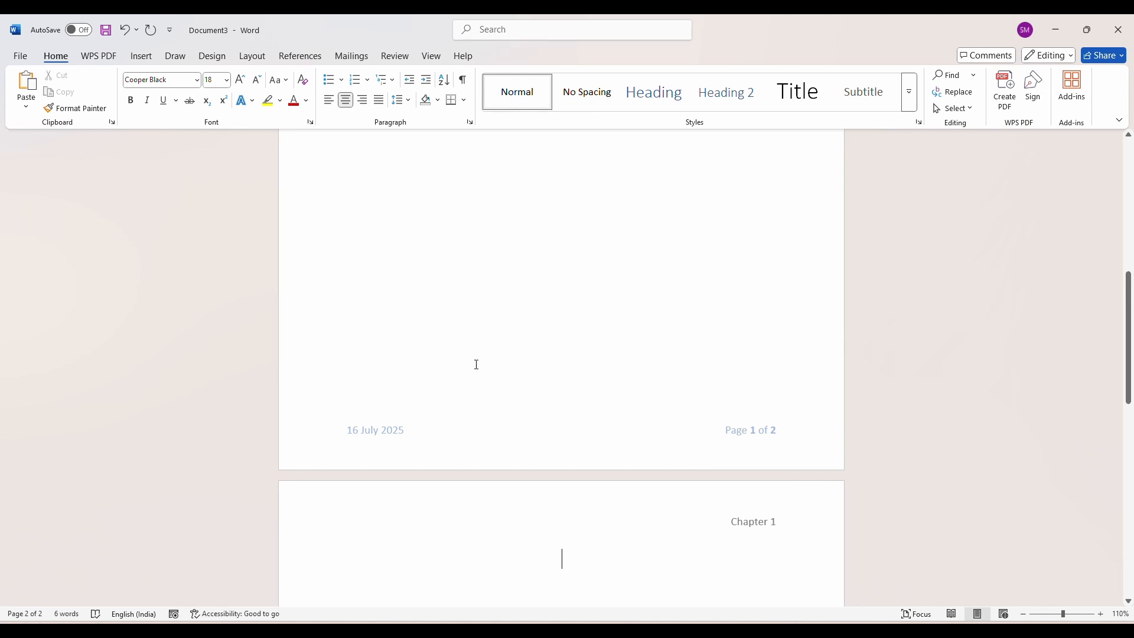
- Open the page 1 header for editing and locate the section 2 header on page 2
{"action": "scroll", "coordinate": [332, 459], "scroll_direction": "up", "scroll_amount": 14}
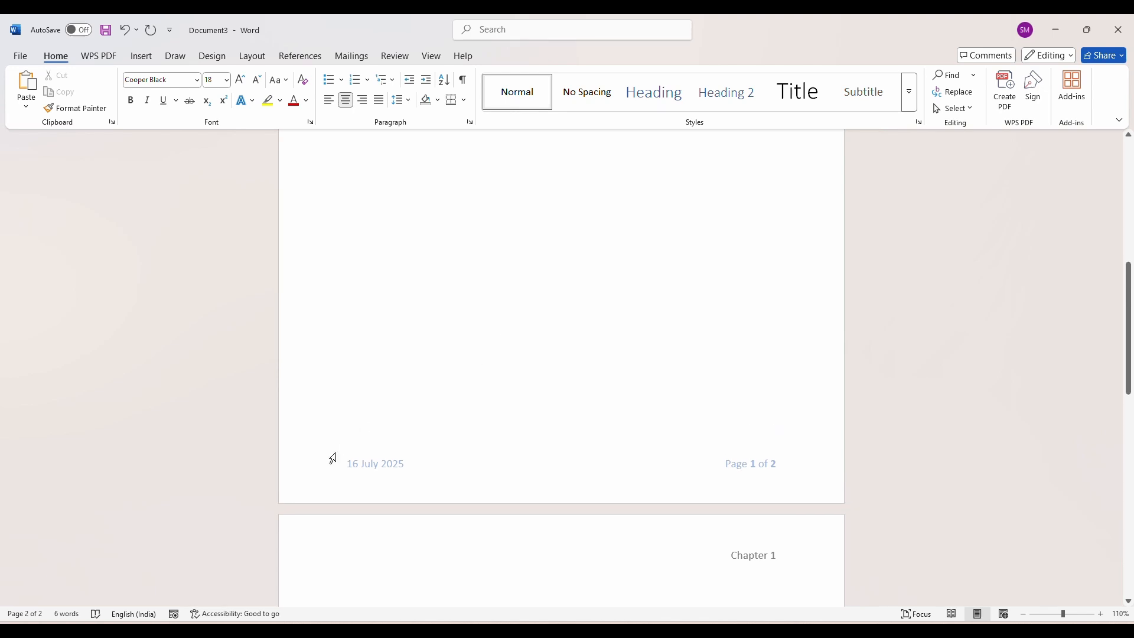
{"action": "double_click", "coordinate": [311, 194]}
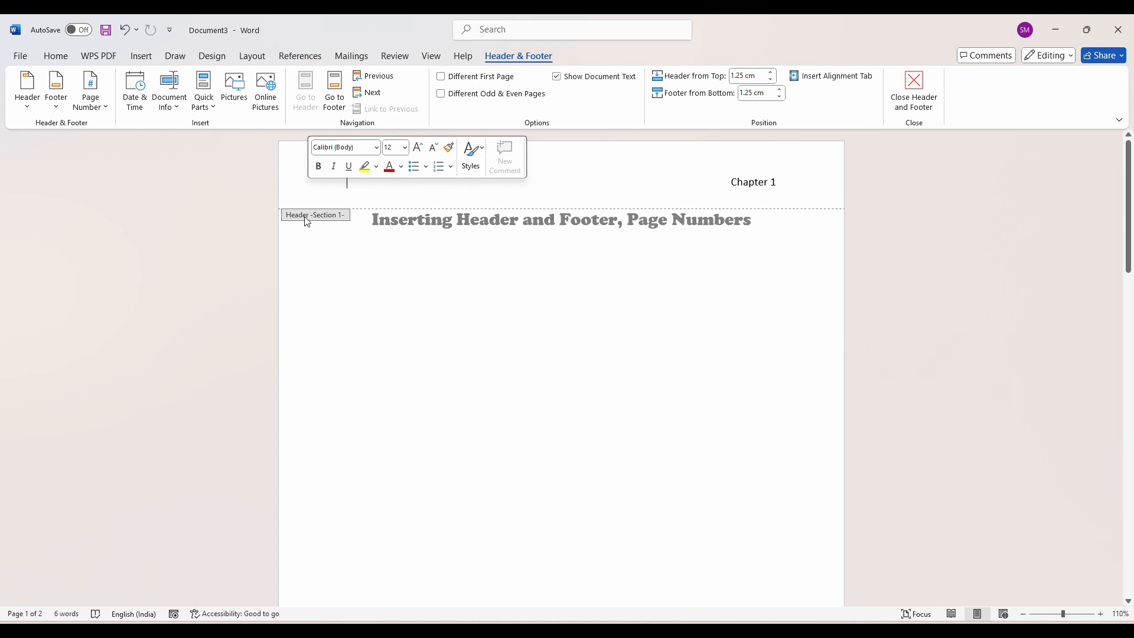
{"action": "scroll", "coordinate": [337, 221], "scroll_direction": "down", "scroll_amount": 10}
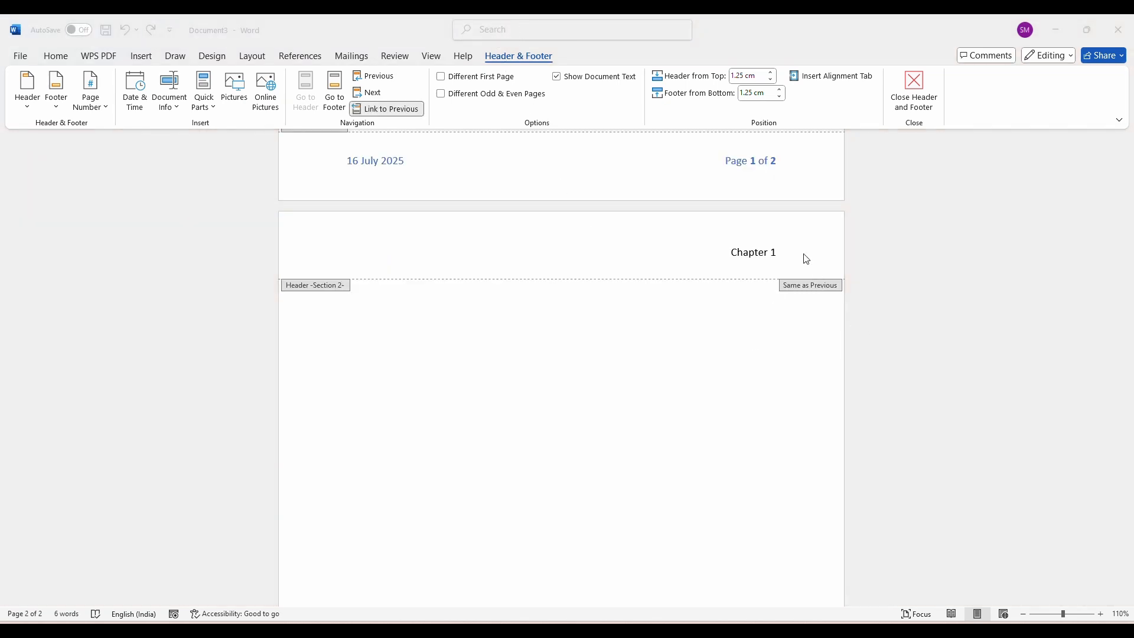
- Try changing the section 2 header to "Chapter 2" while it is linked to the previous section, and compare it with the section 1 header
{"action": "left_click", "coordinate": [782, 259]}
{"action": "key", "text": "BackSpace"}
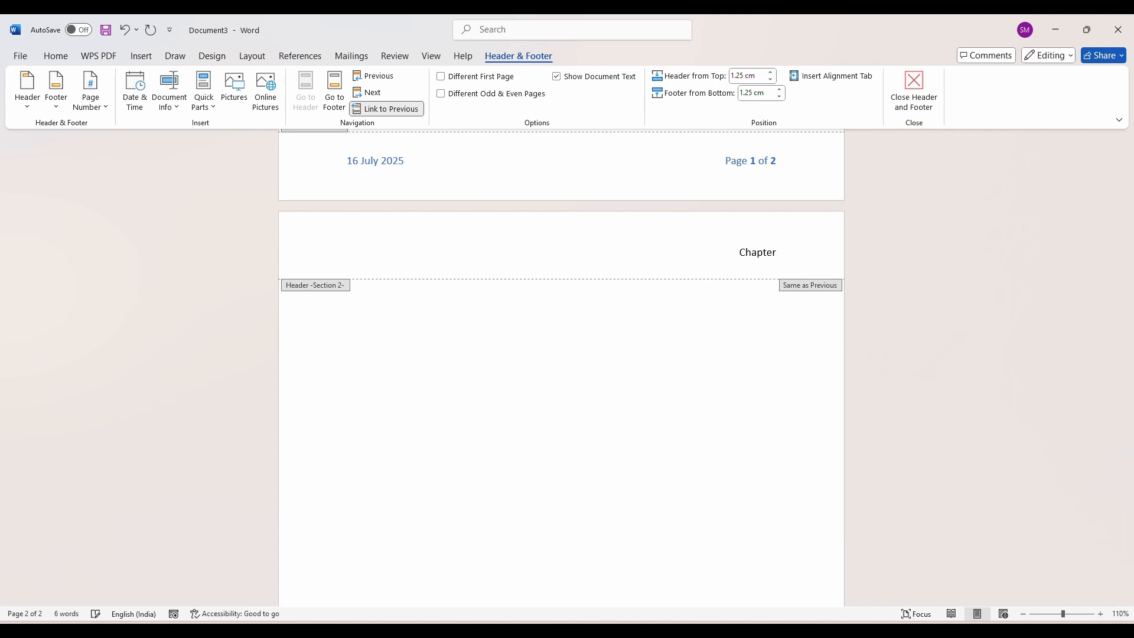
{"action": "type", "text": "2"}
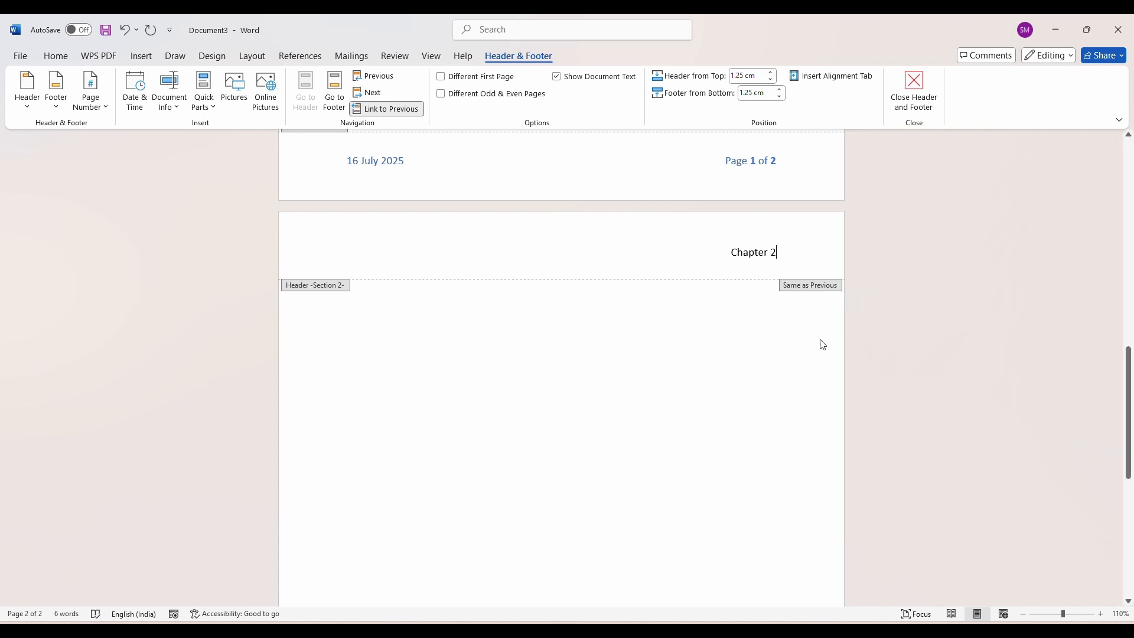
{"action": "scroll", "coordinate": [760, 303], "scroll_direction": "up", "scroll_amount": 10}
{"action": "scroll", "coordinate": [762, 310], "scroll_direction": "up", "scroll_amount": 5}
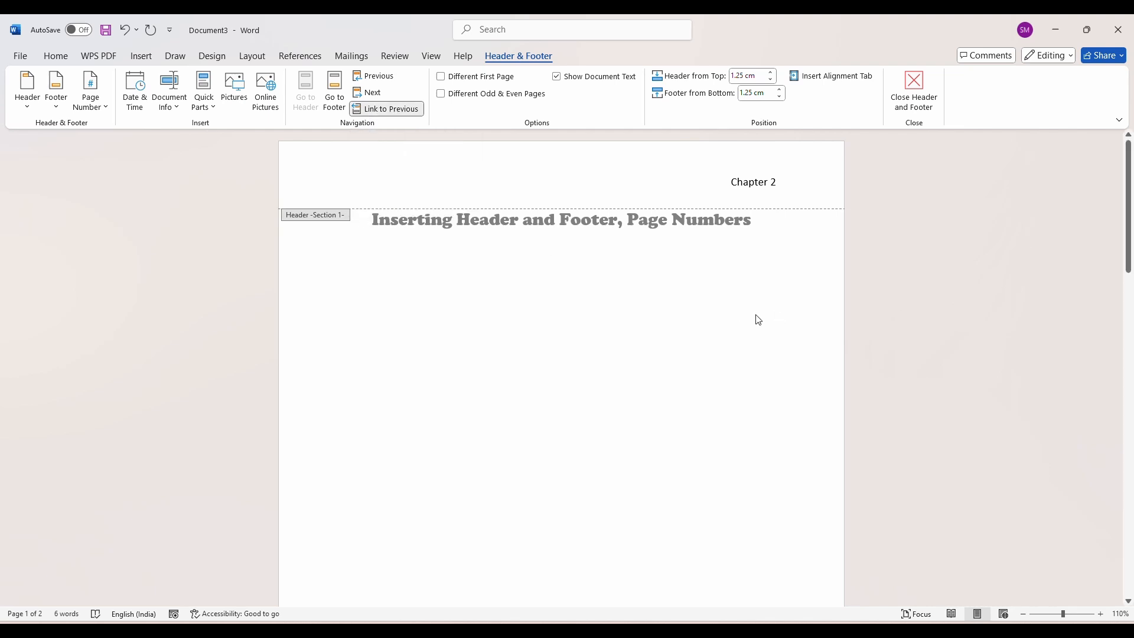
{"action": "scroll", "coordinate": [759, 320], "scroll_direction": "down", "scroll_amount": 10}
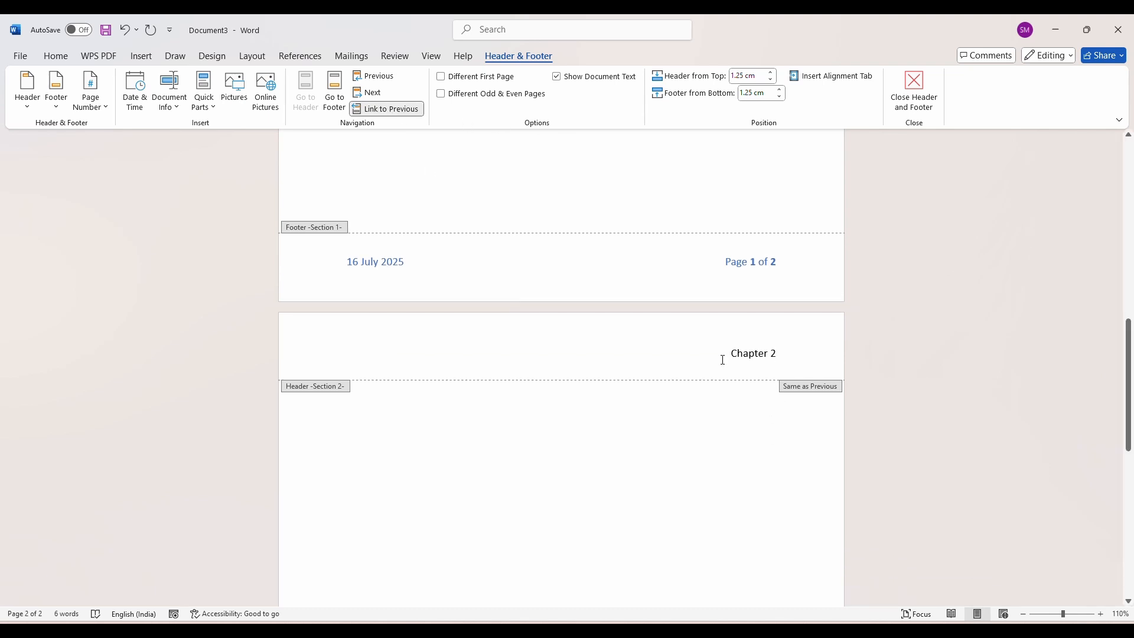
{"action": "scroll", "coordinate": [729, 361], "scroll_direction": "up", "scroll_amount": 9}
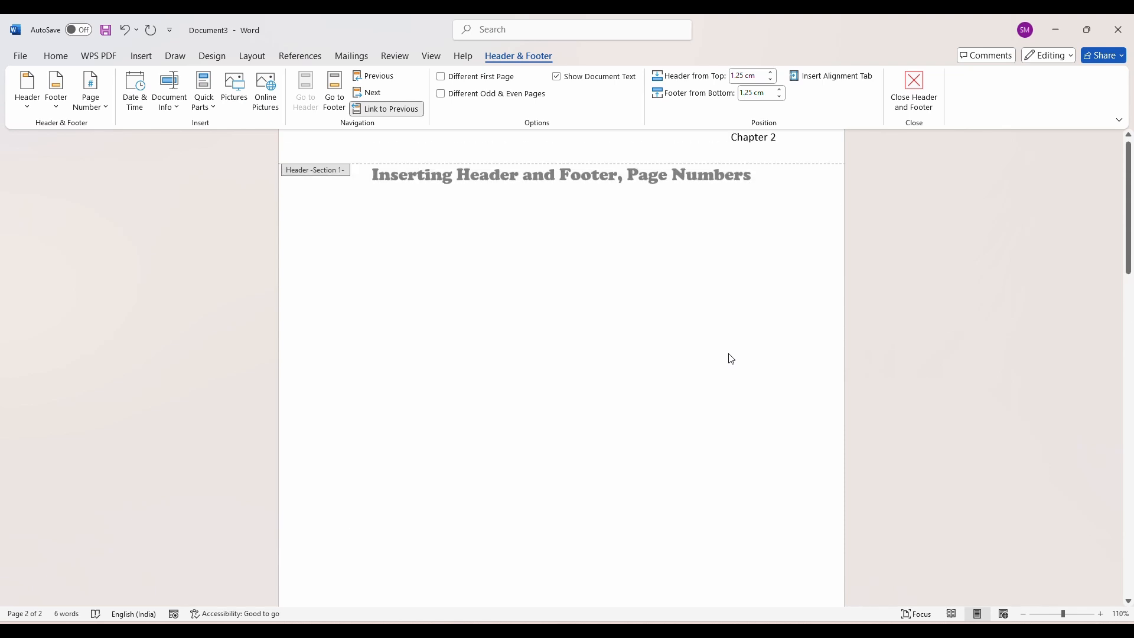
{"action": "scroll", "coordinate": [731, 358], "scroll_direction": "up", "scroll_amount": 1}
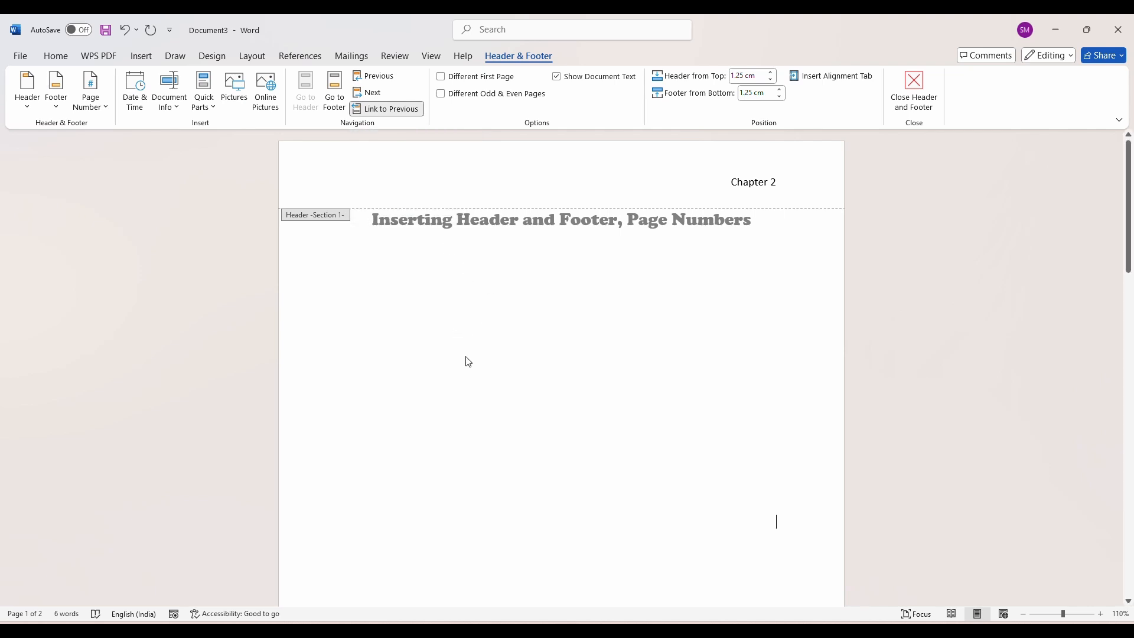
- Change the section 1 header text back to "Chapter 1" and check the headers on both pages
{"action": "key", "text": "BackSpace"}
{"action": "type", "text": "1"}
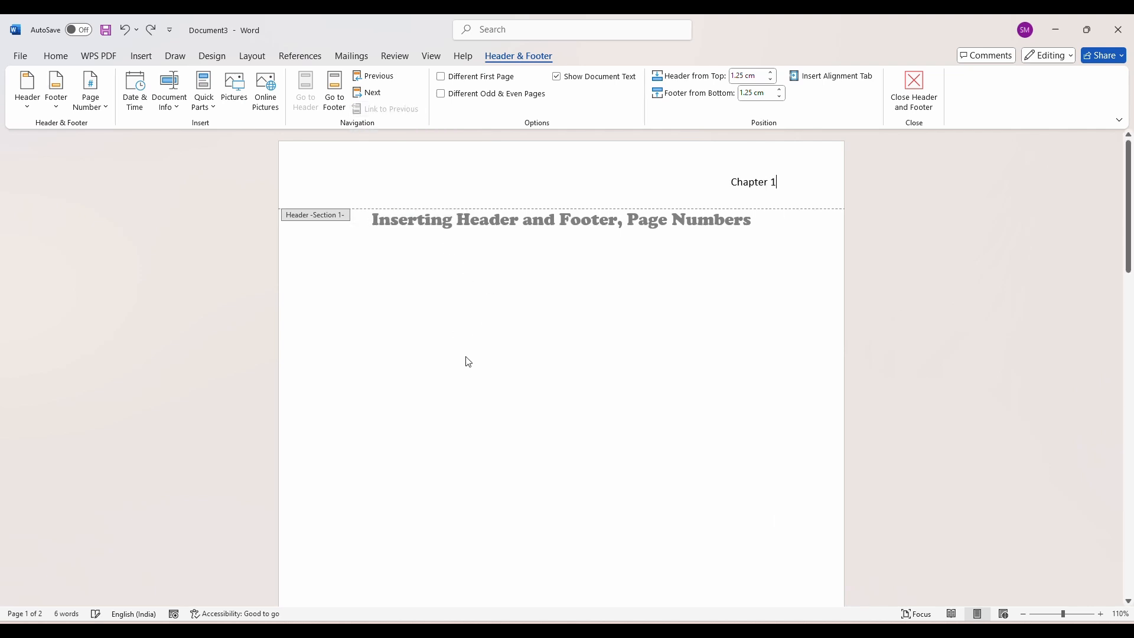
{"action": "scroll", "coordinate": [469, 362], "scroll_direction": "down", "scroll_amount": 10}
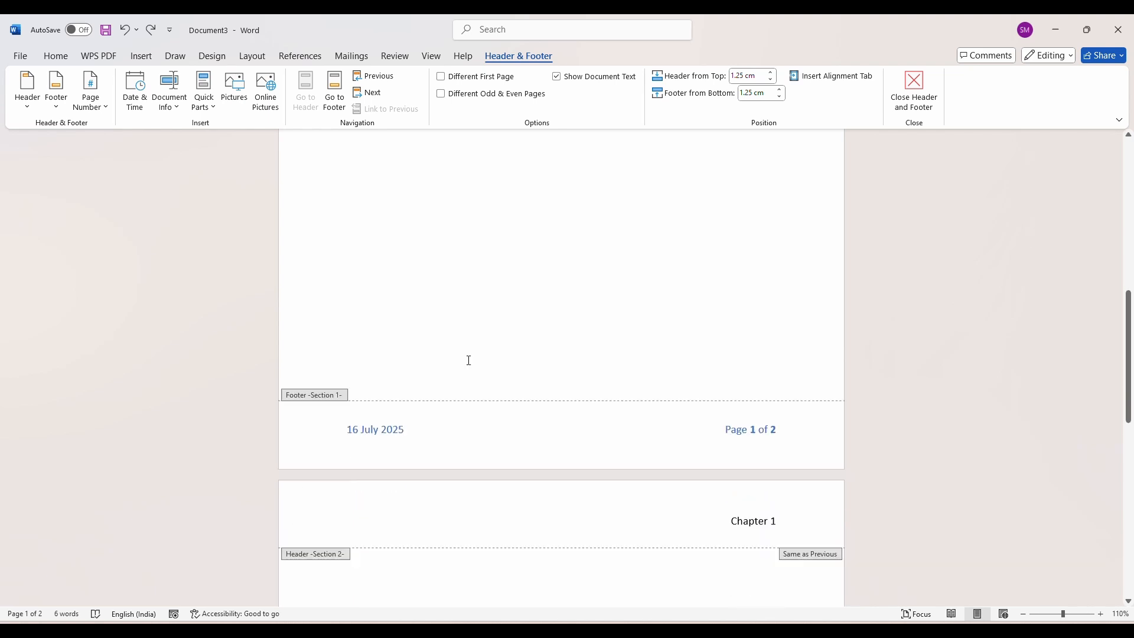
{"action": "scroll", "coordinate": [469, 365], "scroll_direction": "up", "scroll_amount": 8}
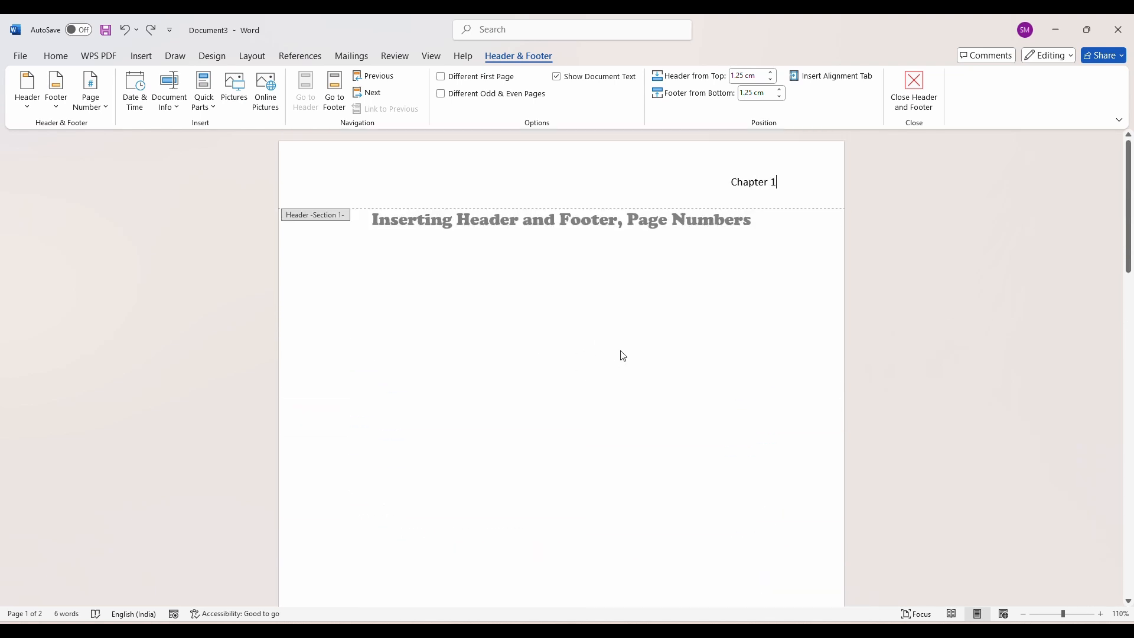
- Turn off Link to Previous for the section 2 header on page 2
{"action": "scroll", "coordinate": [887, 531], "scroll_direction": "down", "scroll_amount": 4}
{"action": "scroll", "coordinate": [887, 531], "scroll_direction": "down", "scroll_amount": 3}
{"action": "left_click", "coordinate": [774, 522]}
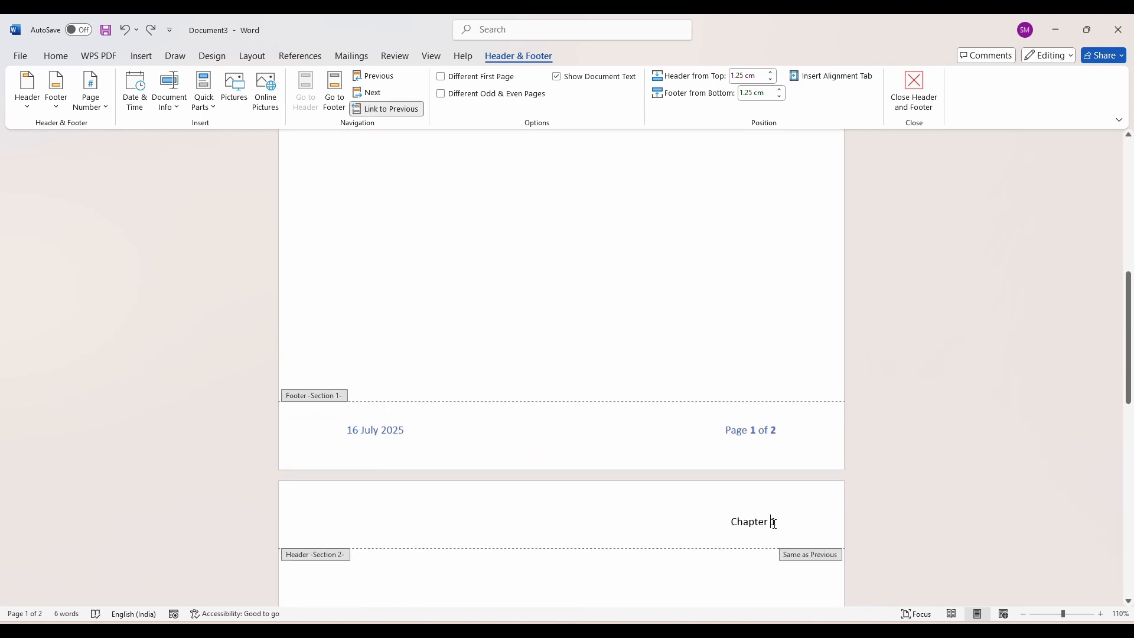
{"action": "left_click", "coordinate": [398, 116]}
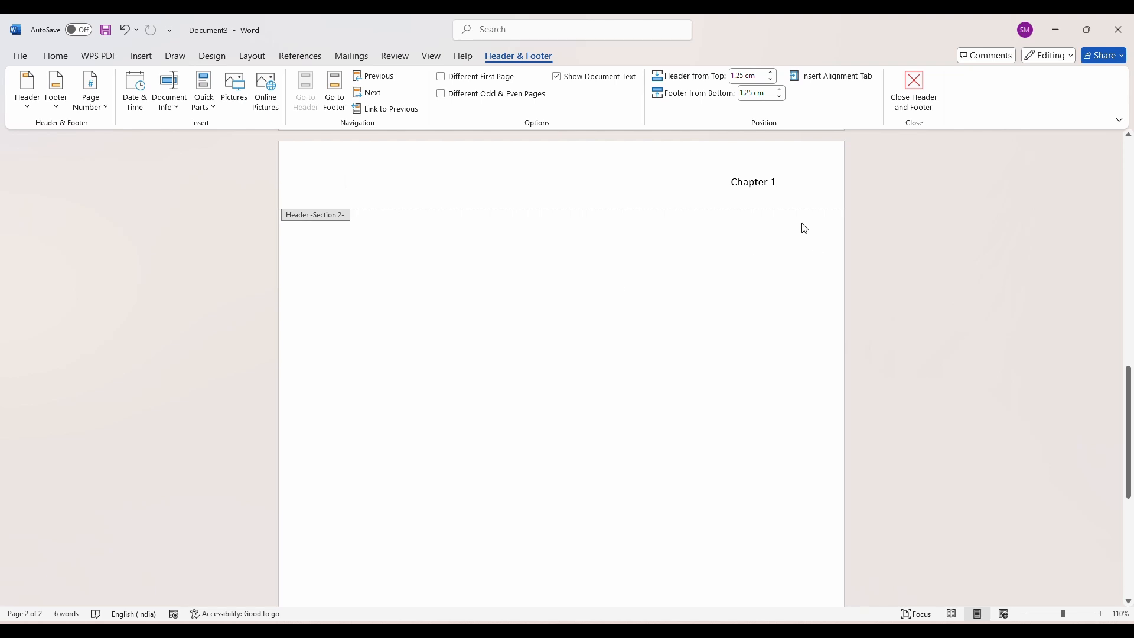
- Try relinking the section 2 header to the previous section, accepting its replacement, and turn the link off again
{"action": "left_click", "coordinate": [416, 110]}
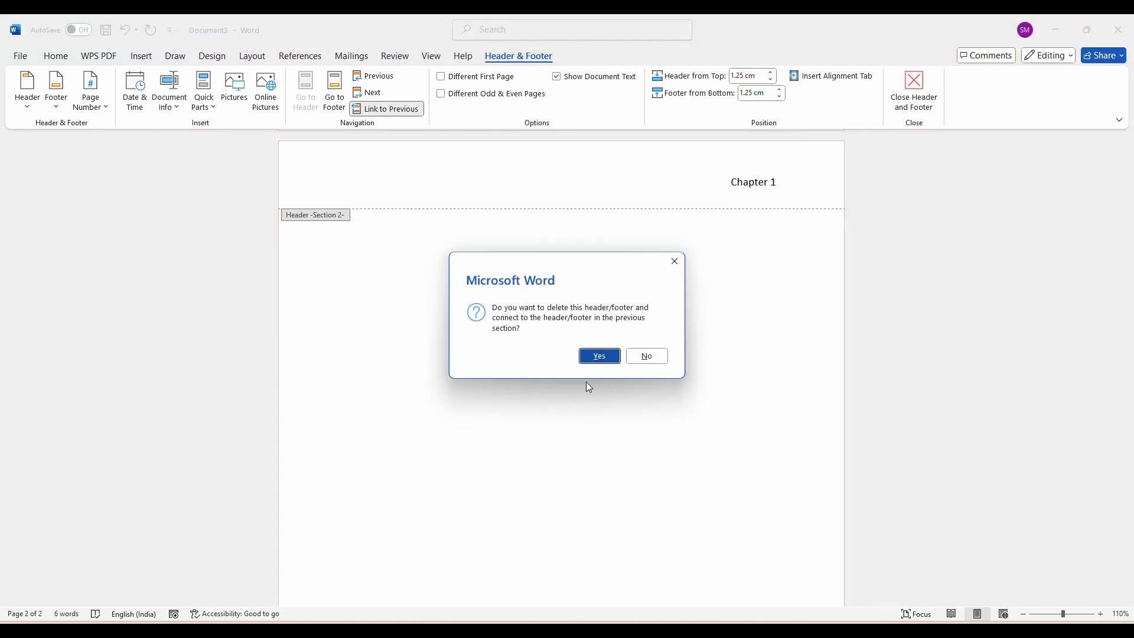
{"action": "left_click", "coordinate": [599, 356]}
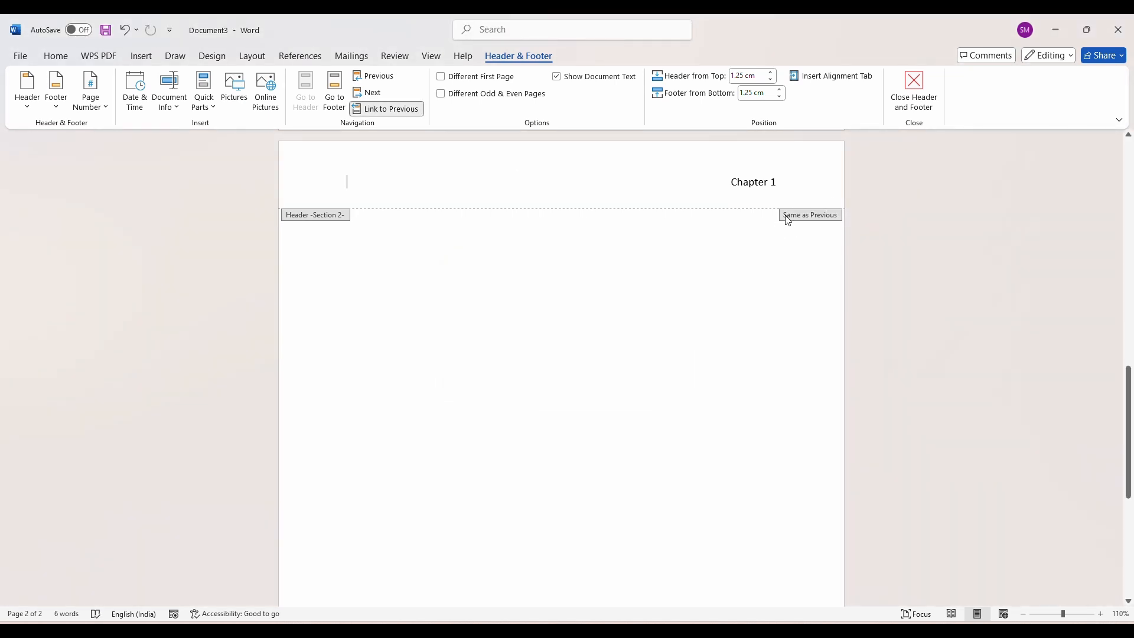
{"action": "left_click", "coordinate": [391, 111]}
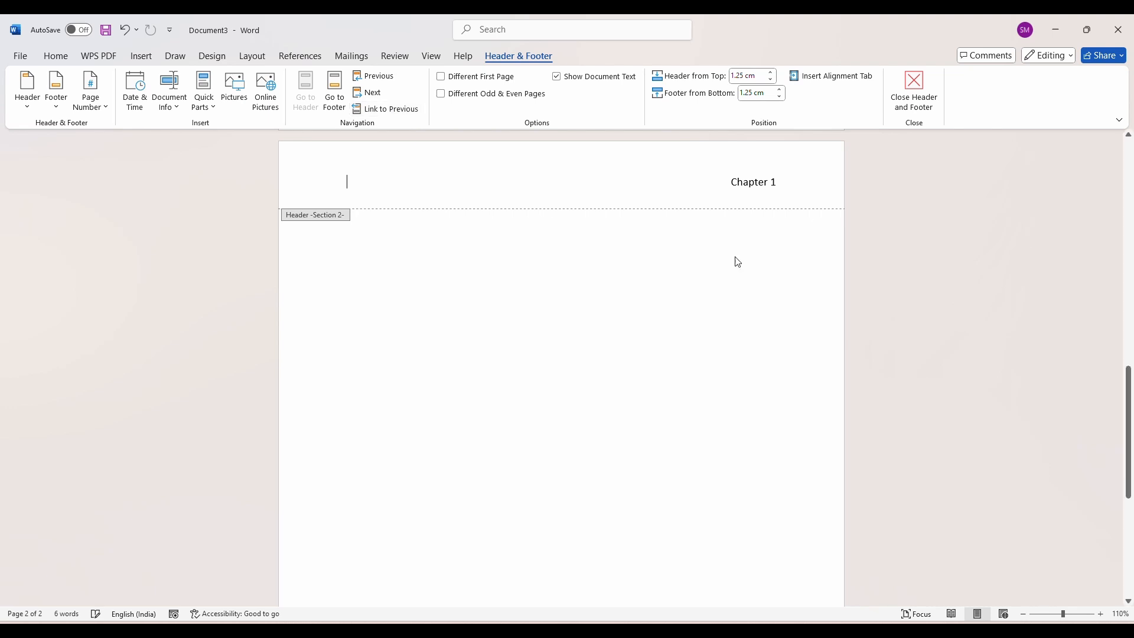
- Change the unlinked section 2 header text to "Chapter 2"
{"action": "scroll", "coordinate": [794, 200], "scroll_direction": "up", "scroll_amount": 10}
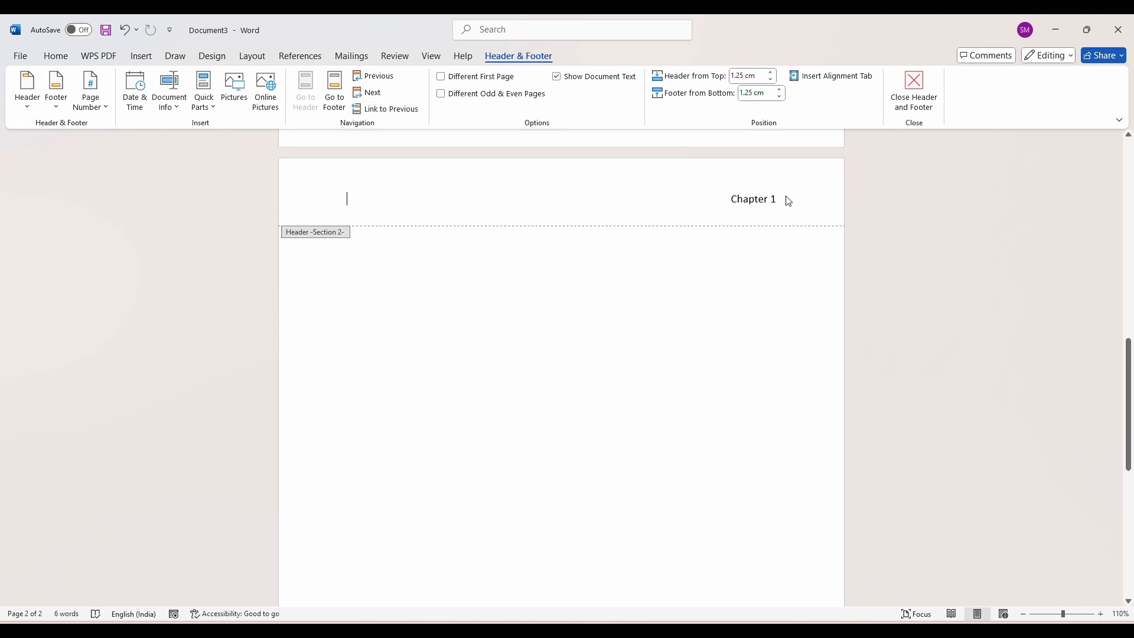
{"action": "scroll", "coordinate": [800, 369], "scroll_direction": "down", "scroll_amount": 10}
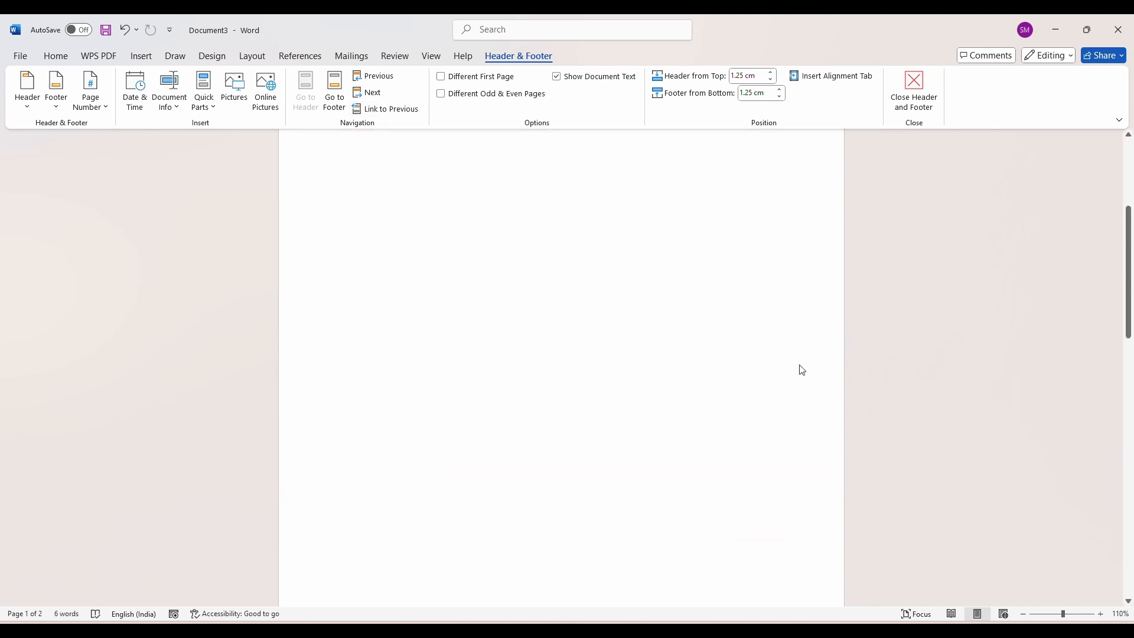
{"action": "left_click", "coordinate": [779, 352]}
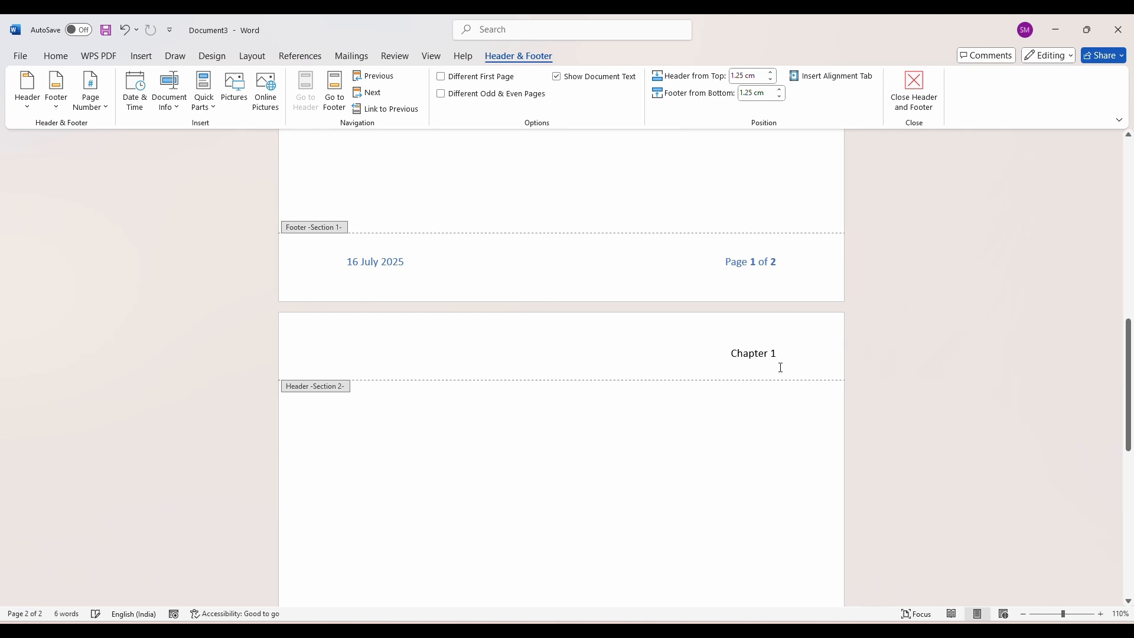
{"action": "key", "text": "BackSpace"}
{"action": "type", "text": "2"}
- Compare the headers, footers and page numbering of section 1 and section 2 across both pages
{"action": "scroll", "coordinate": [711, 459], "scroll_direction": "up", "scroll_amount": 3}
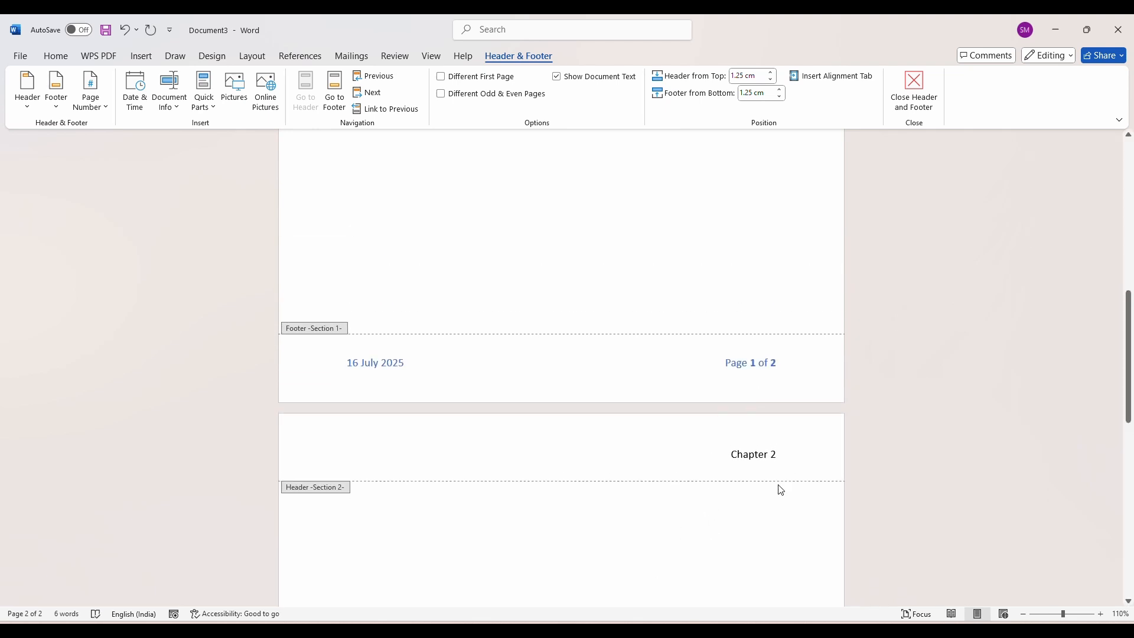
{"action": "scroll", "coordinate": [786, 481], "scroll_direction": "up", "scroll_amount": 2}
{"action": "scroll", "coordinate": [797, 474], "scroll_direction": "up", "scroll_amount": 12}
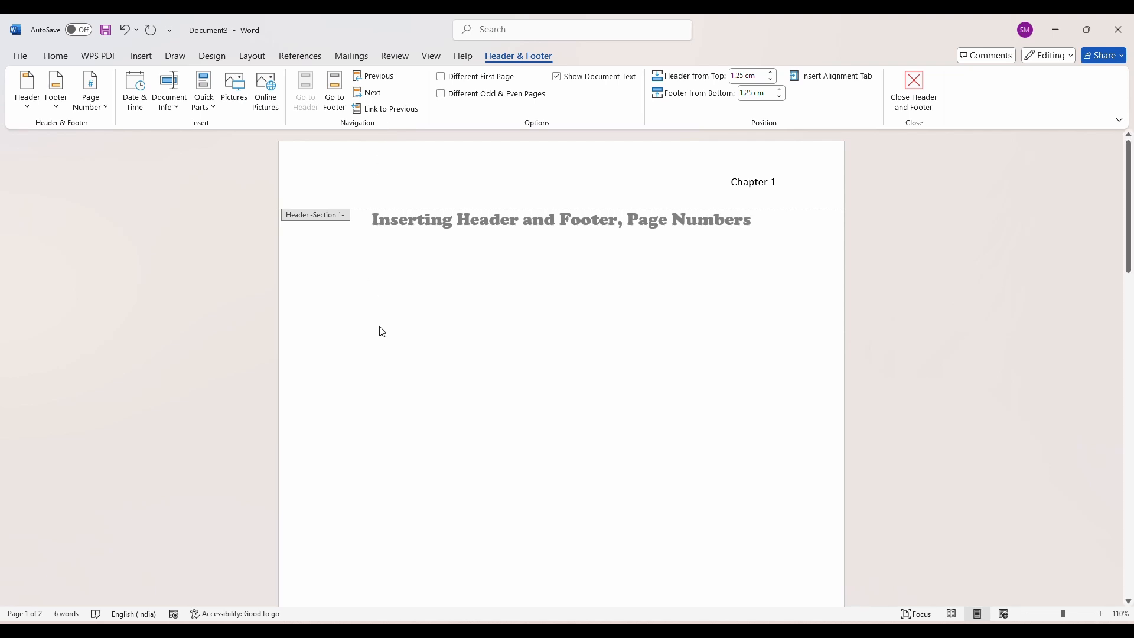
{"action": "scroll", "coordinate": [585, 451], "scroll_direction": "down", "scroll_amount": 10}
{"action": "scroll", "coordinate": [755, 538], "scroll_direction": "down", "scroll_amount": 3}
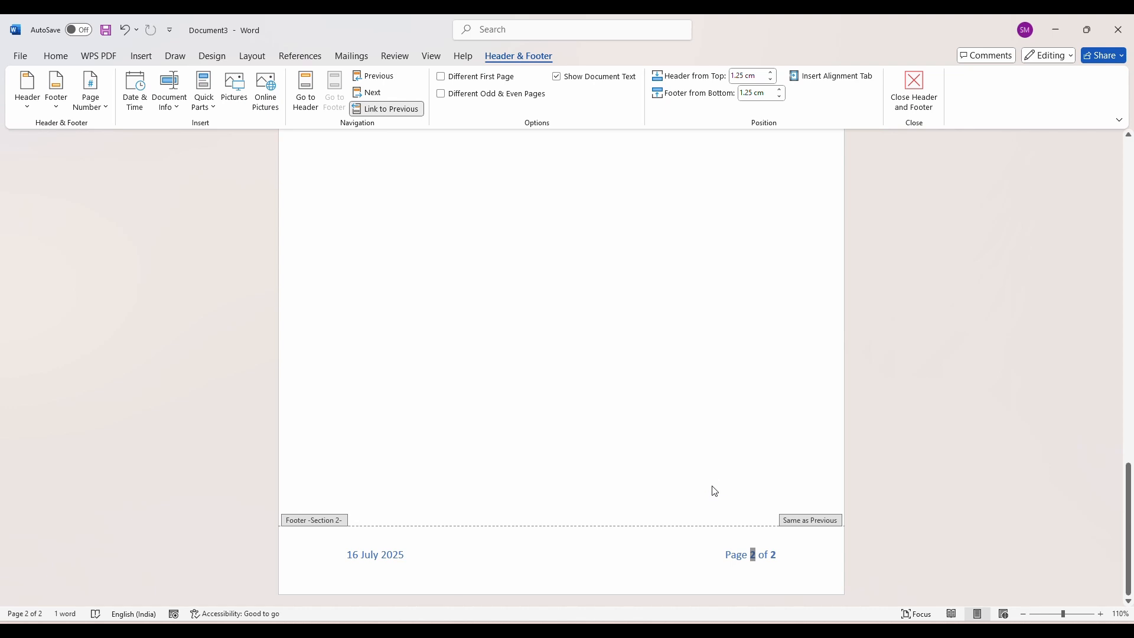
{"action": "scroll", "coordinate": [715, 491], "scroll_direction": "up", "scroll_amount": 8}
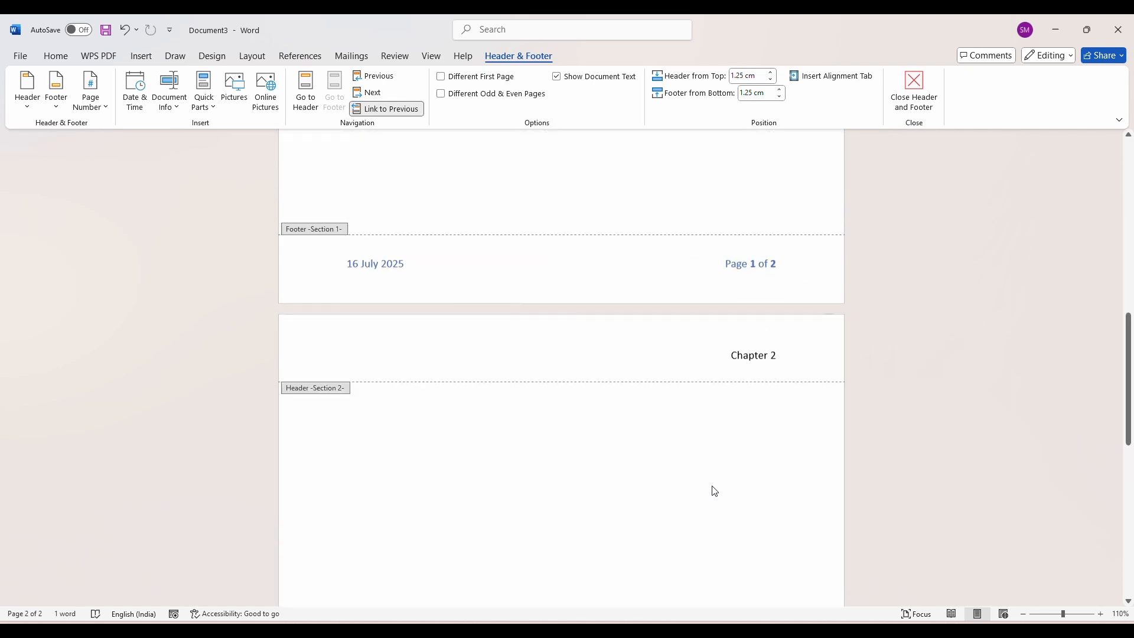
{"action": "scroll", "coordinate": [715, 491], "scroll_direction": "up", "scroll_amount": 1}
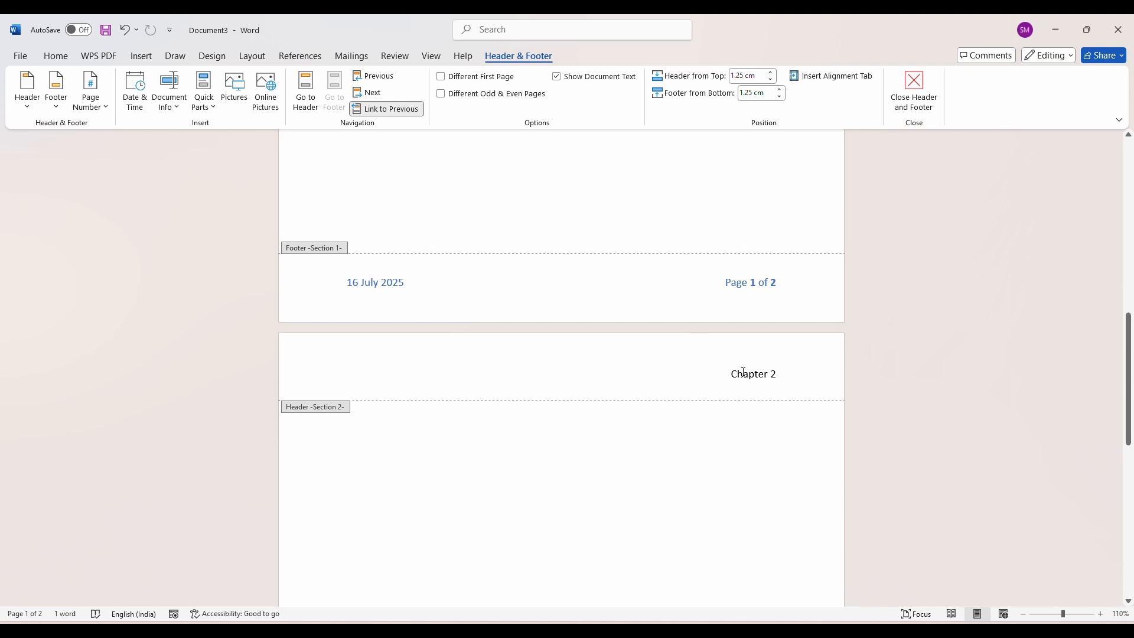